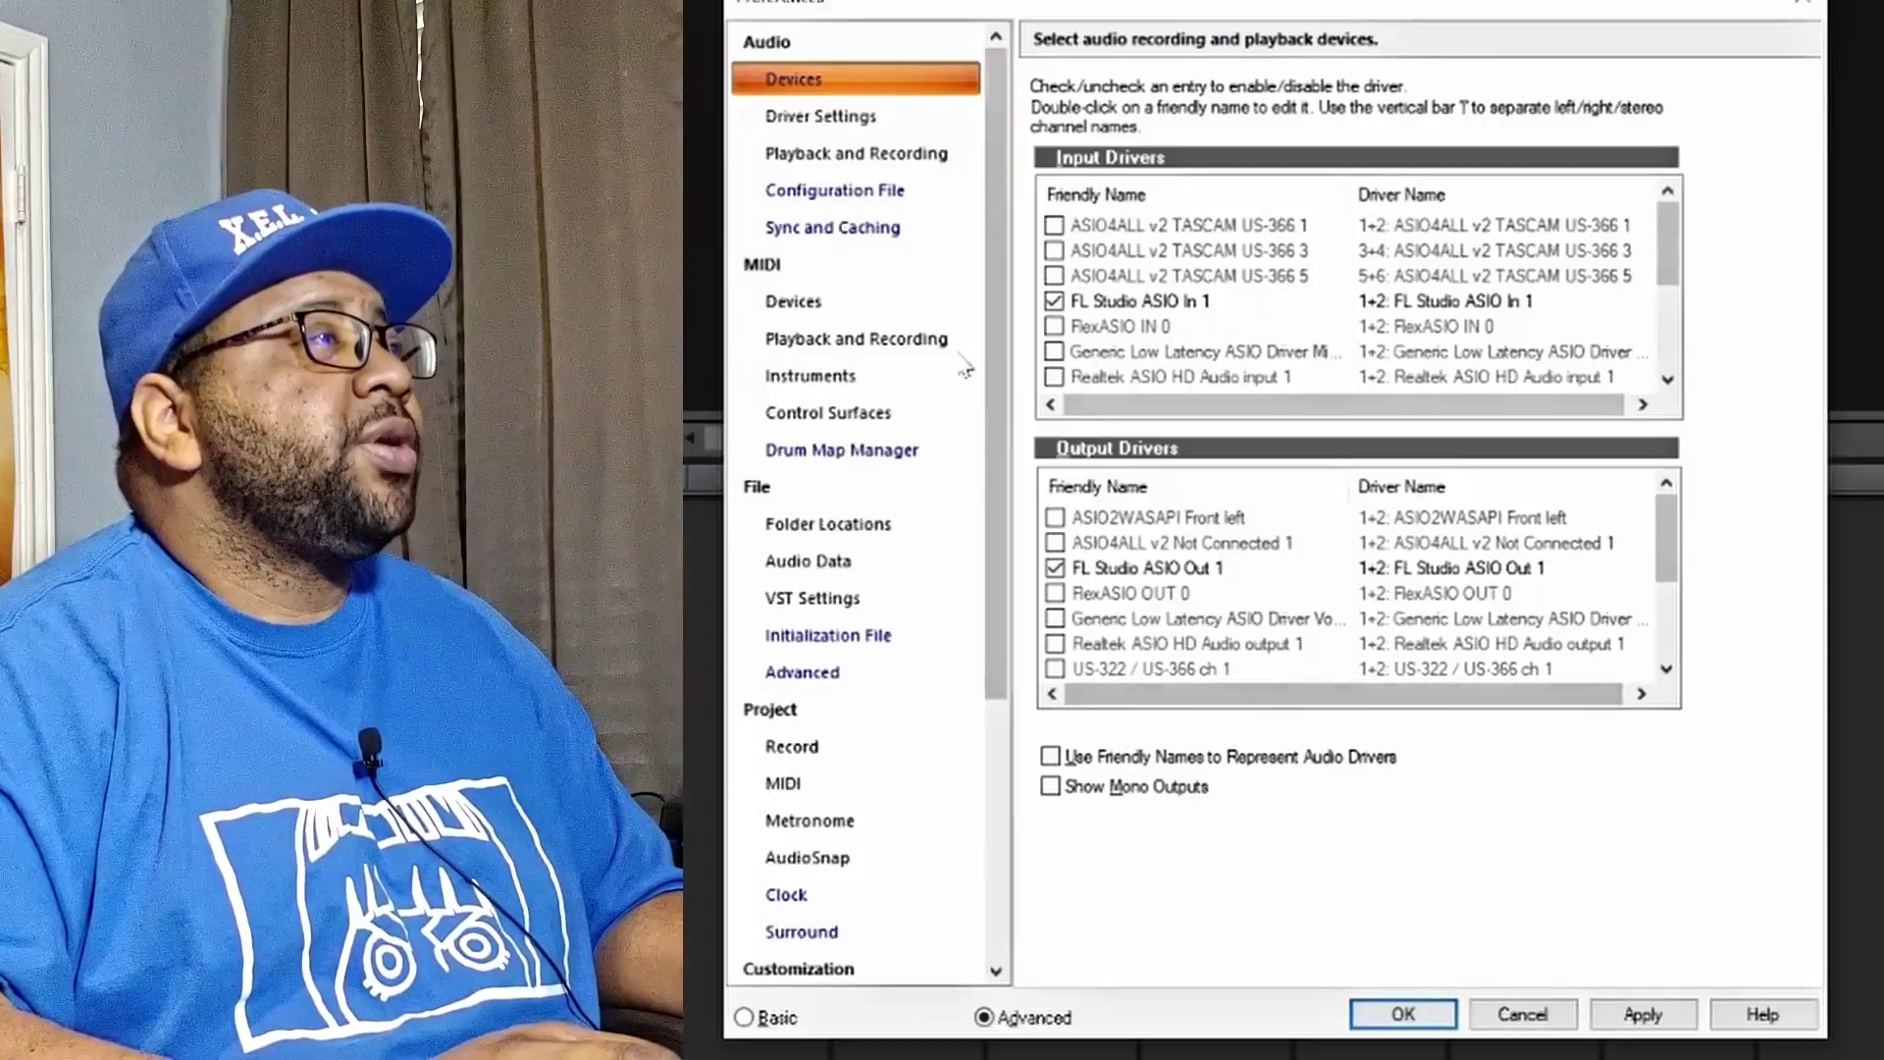
Step: In the keyboard shortcut preferences, find the audiosnap functions and bind Tab to Go to Next AudioSnap transient marker
scroll(991, 314, down, 4)
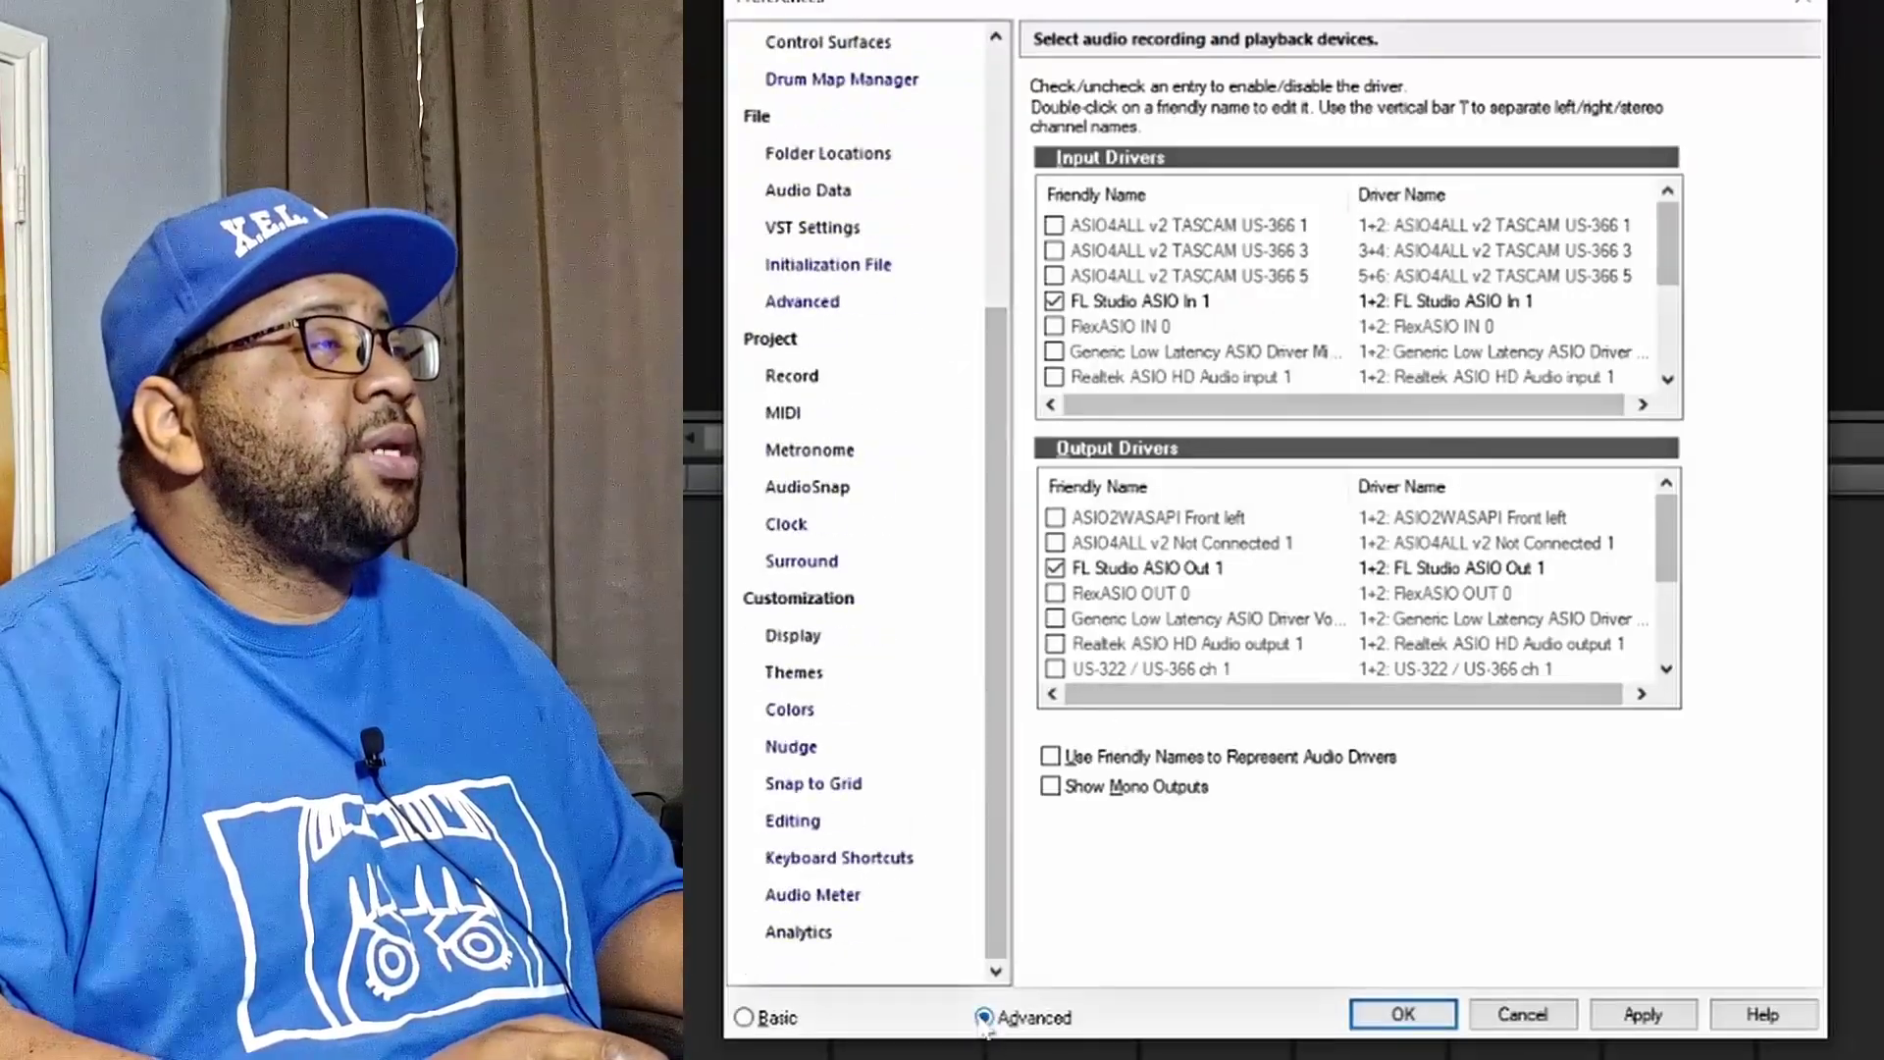
click(837, 859)
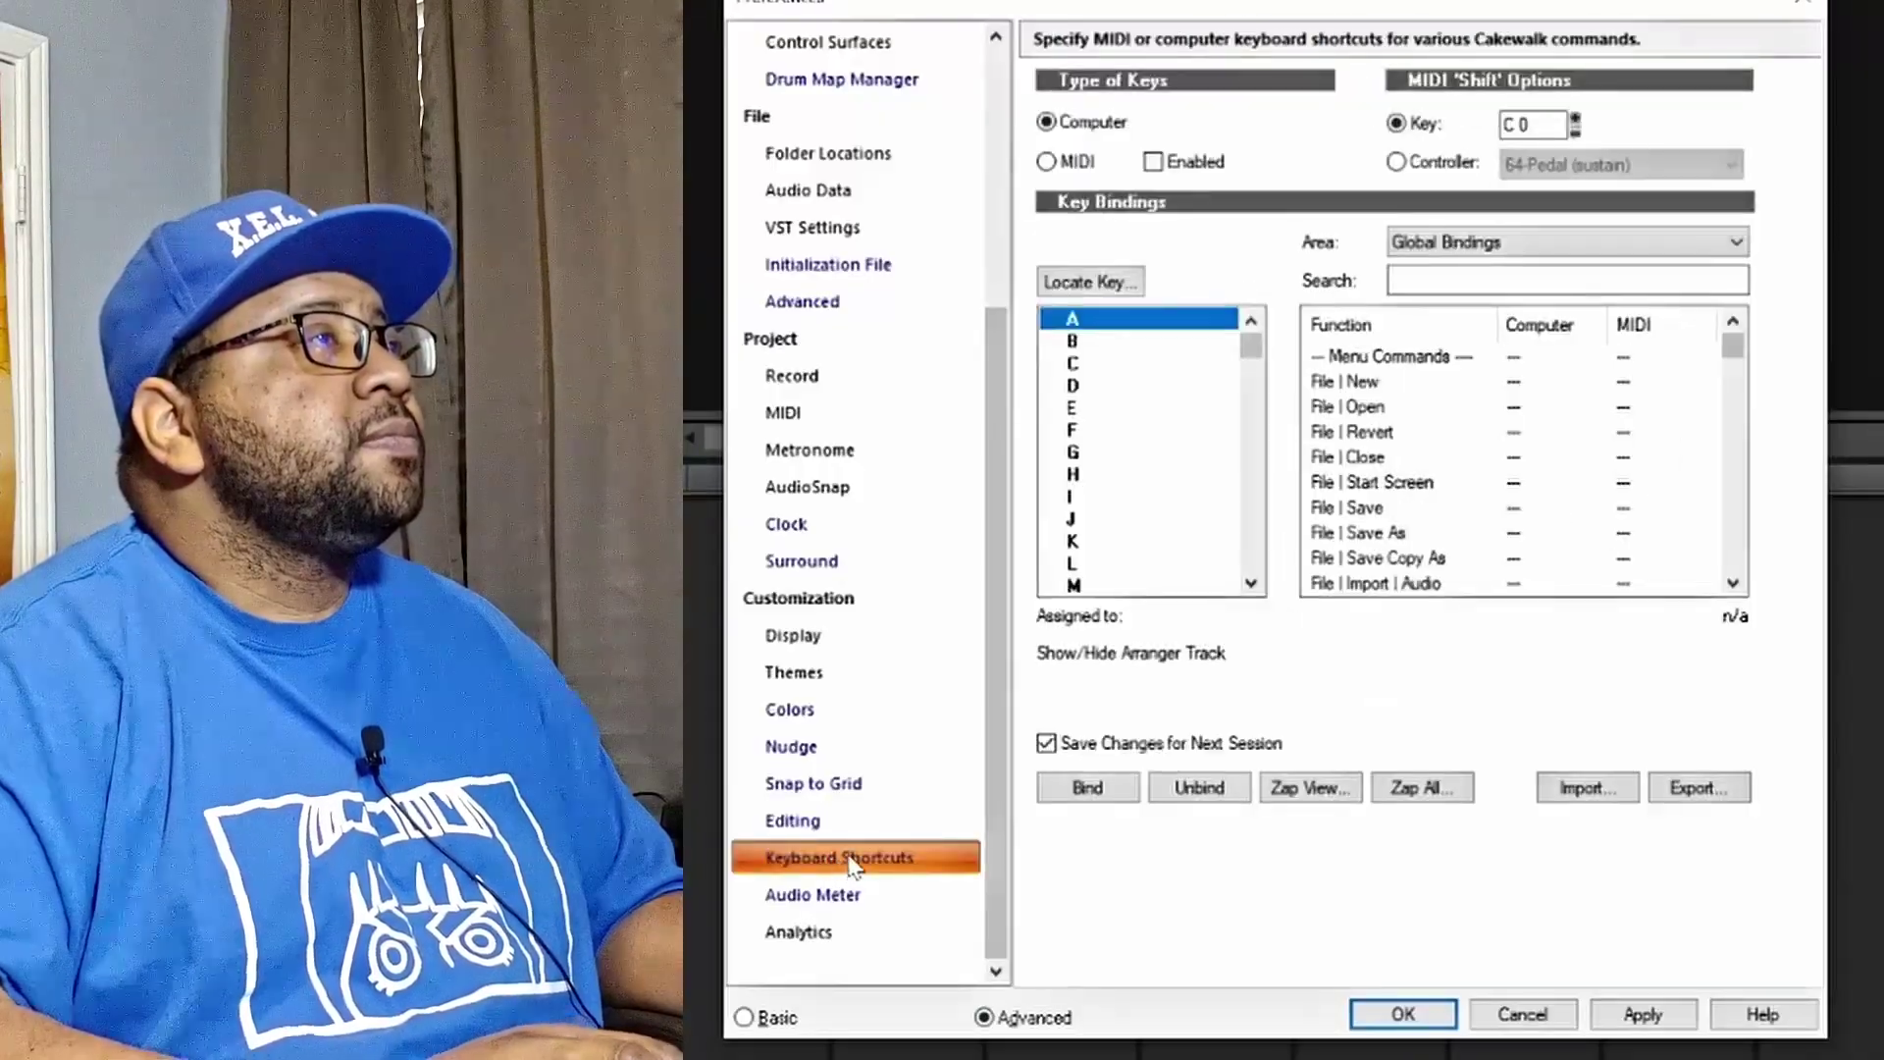
click(1472, 282)
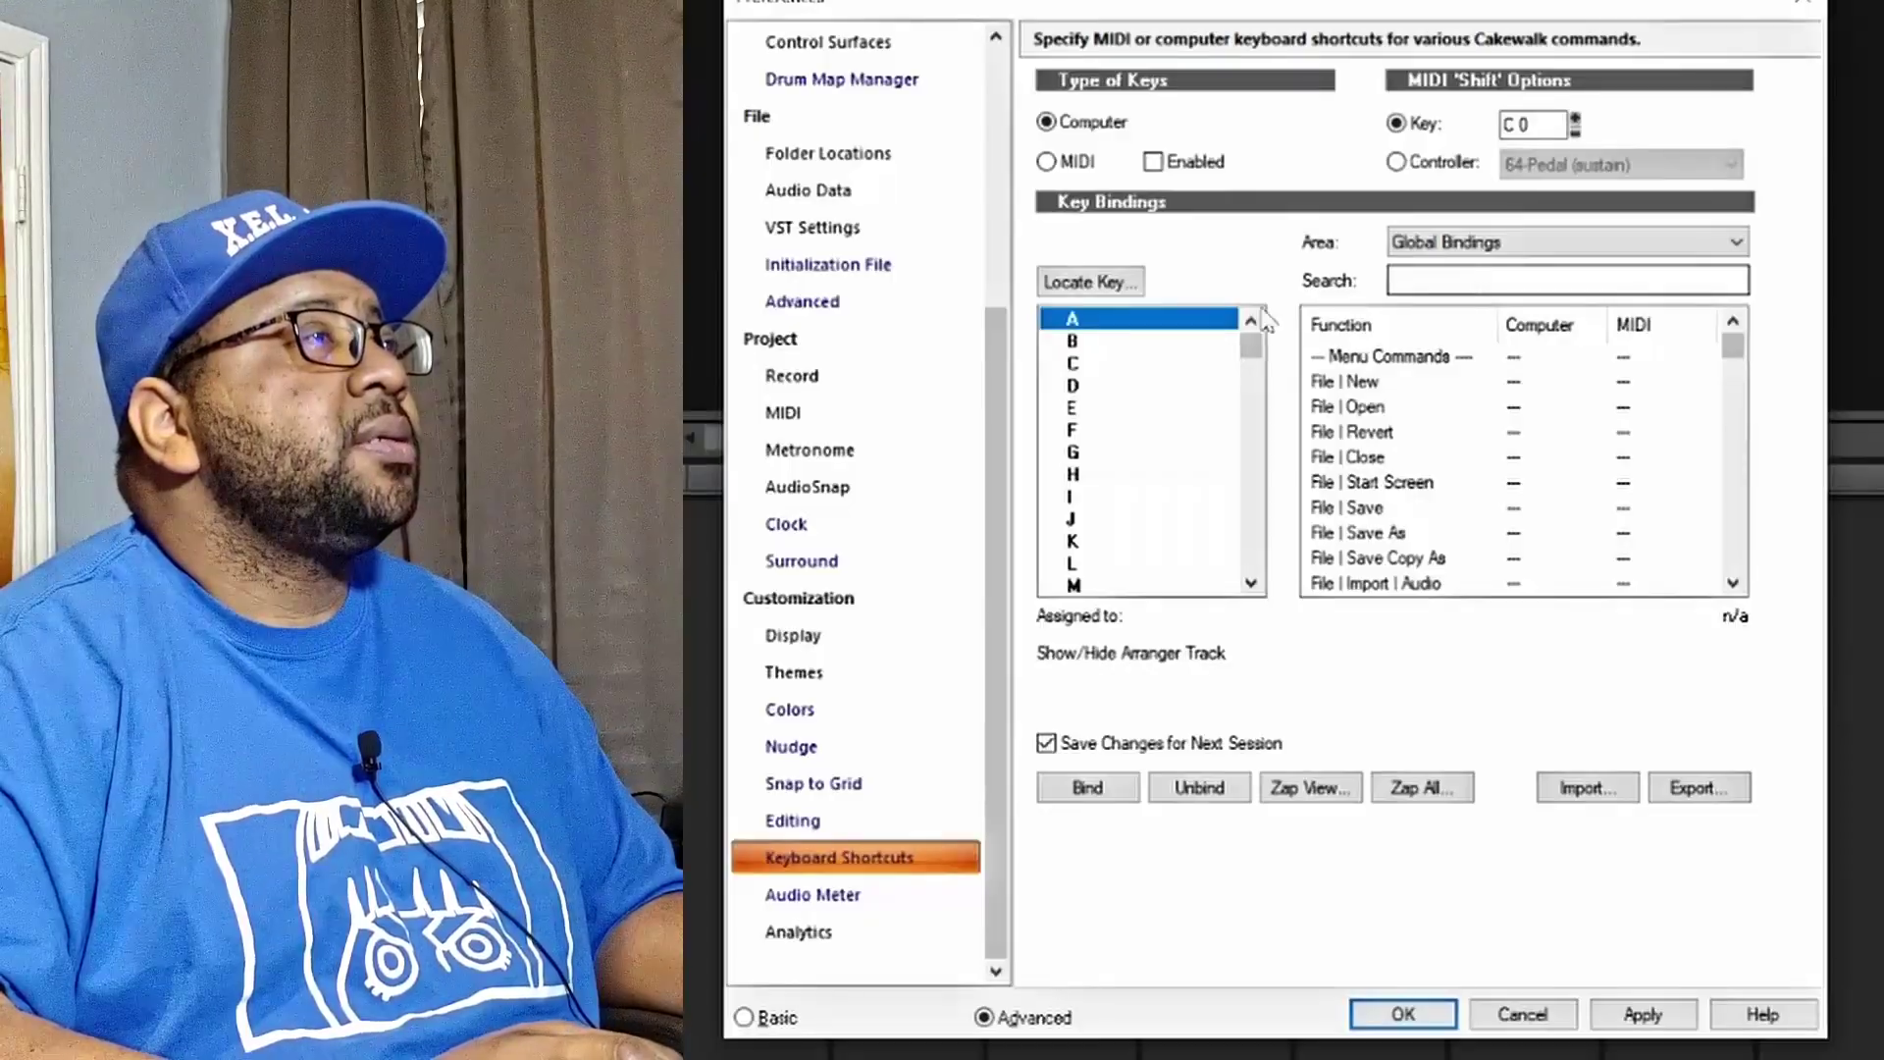
drag(1252, 349, 1265, 371)
click(1250, 582)
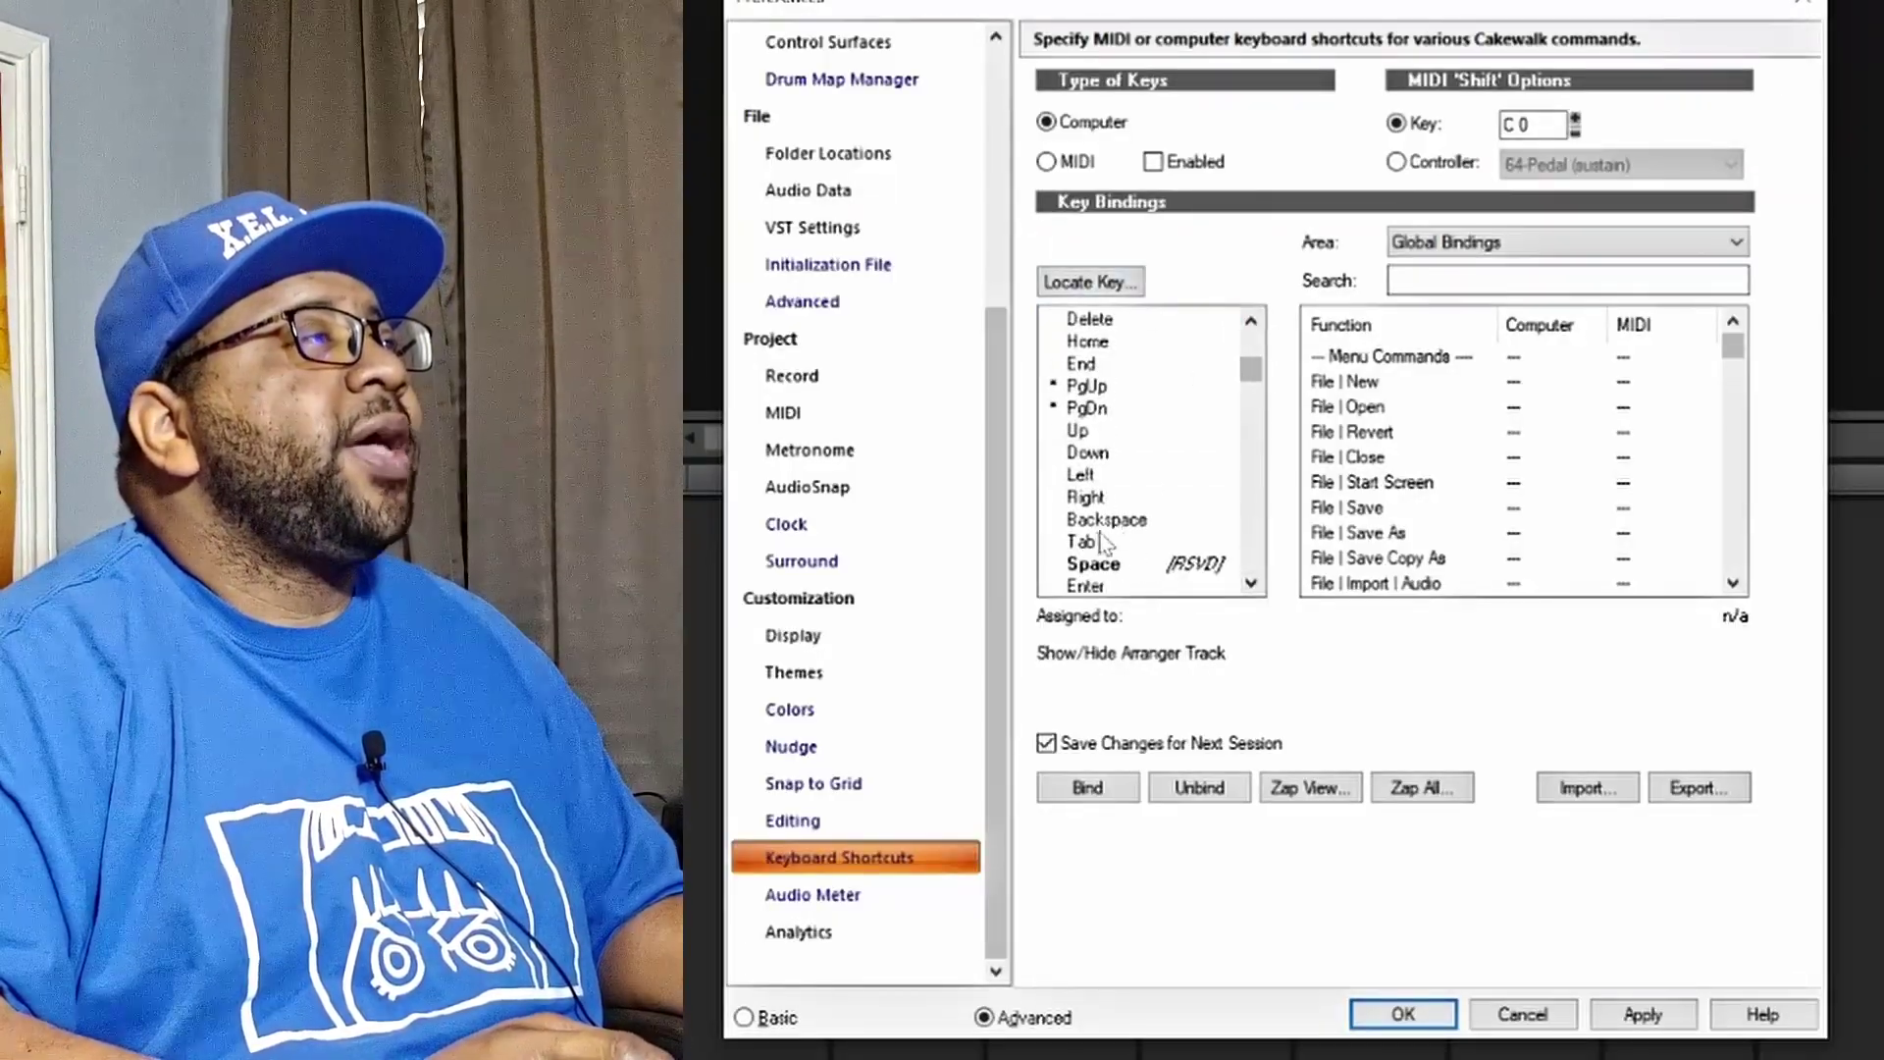
click(1082, 542)
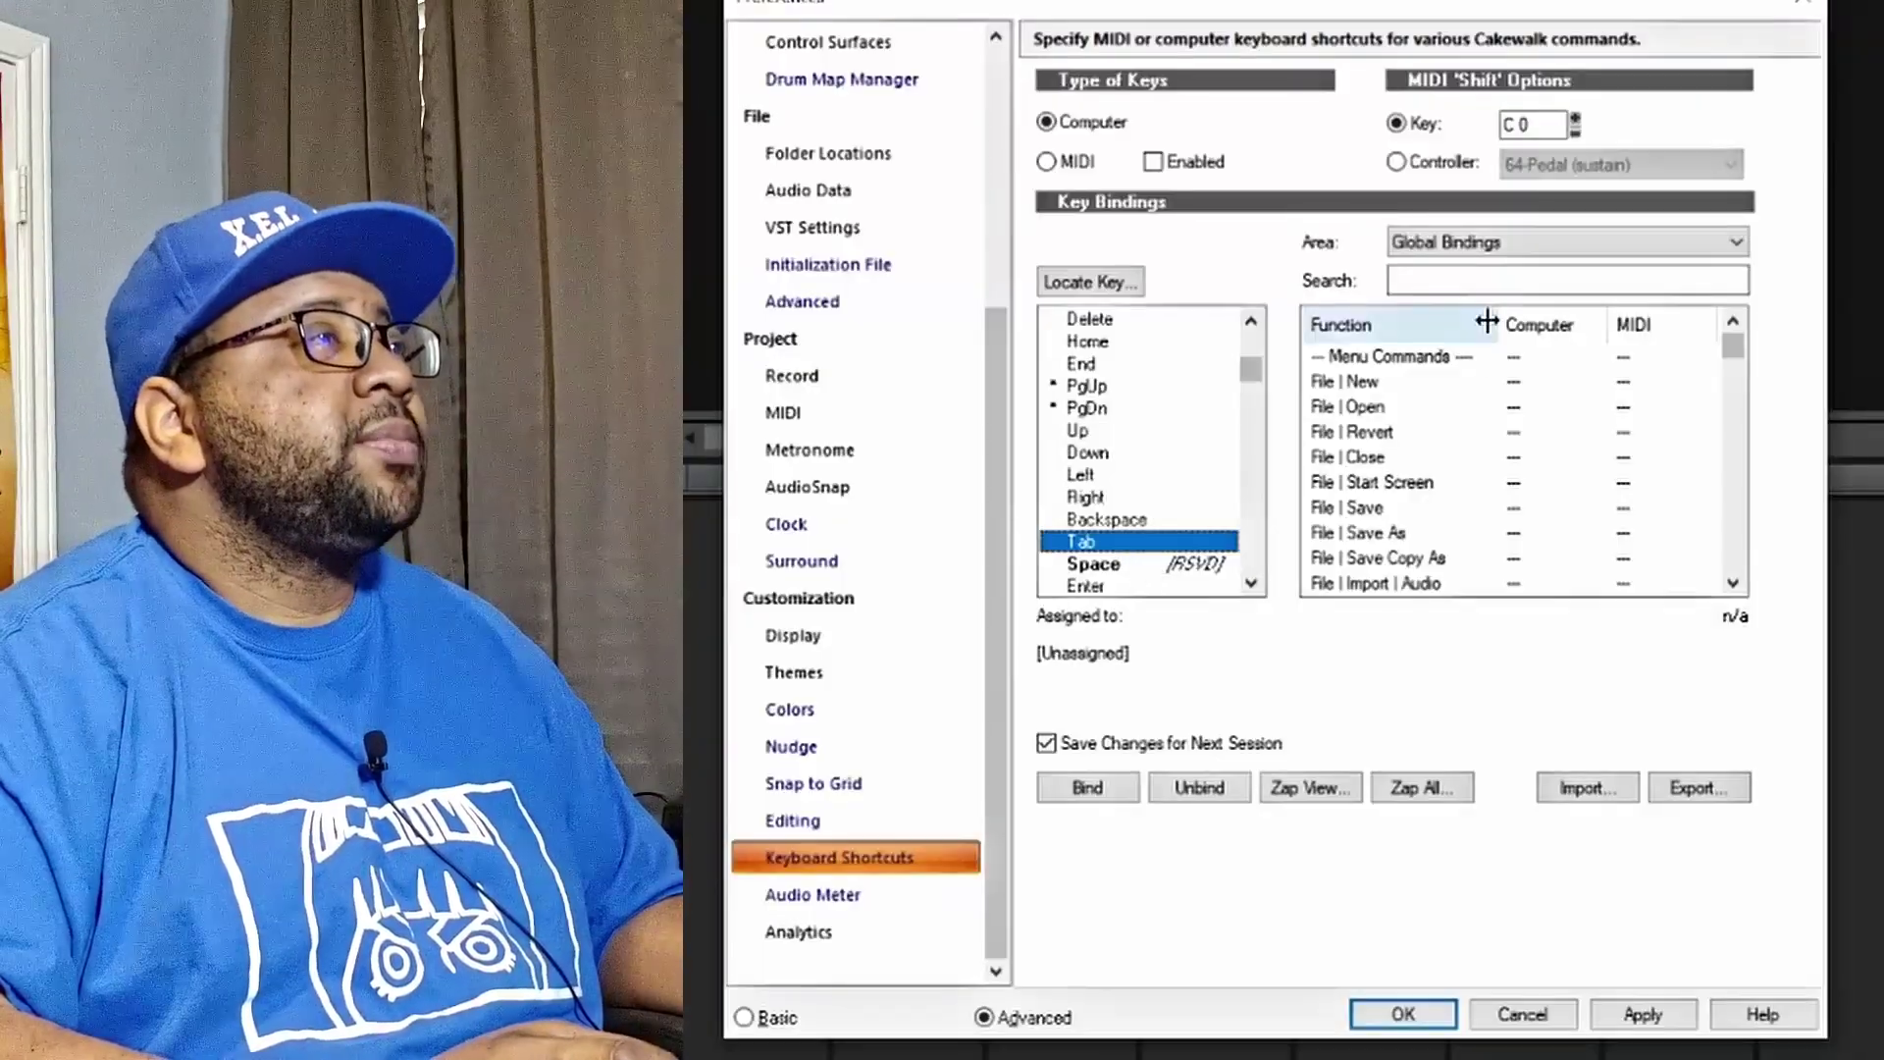
click(1475, 279)
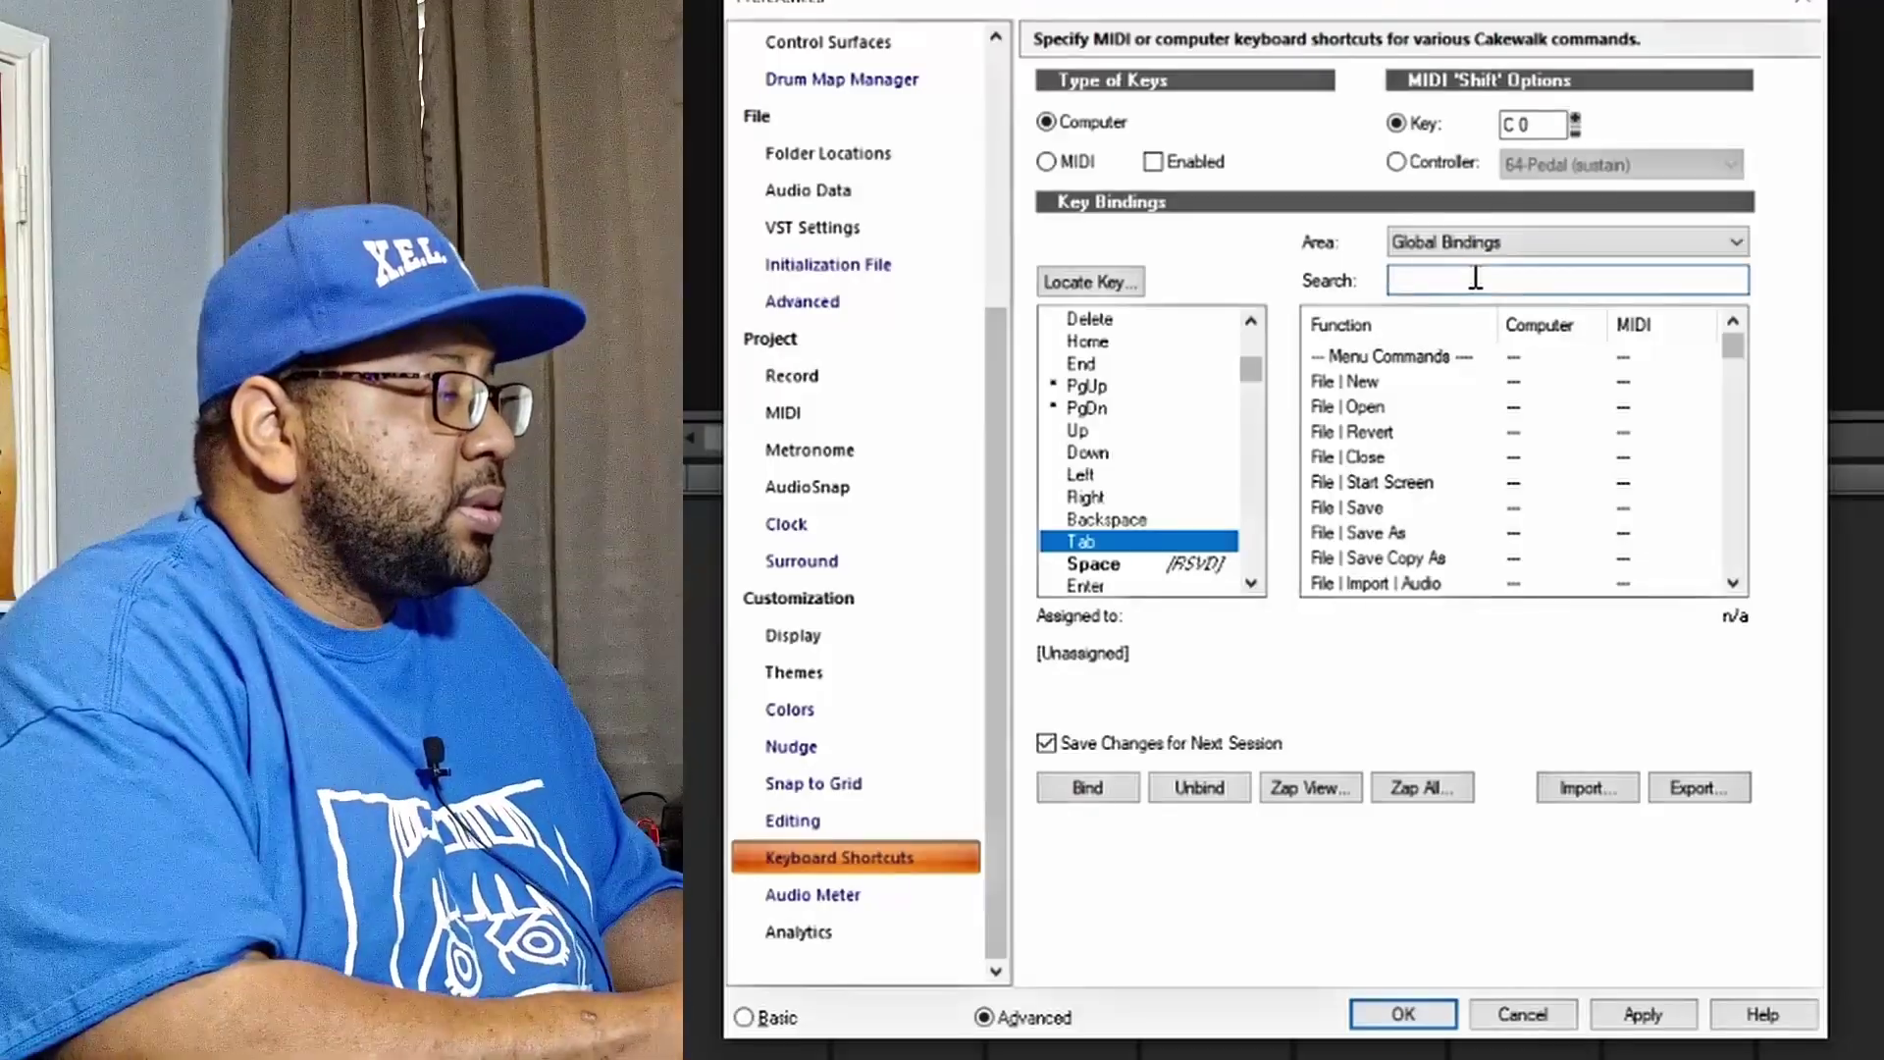
text(audiosnap)
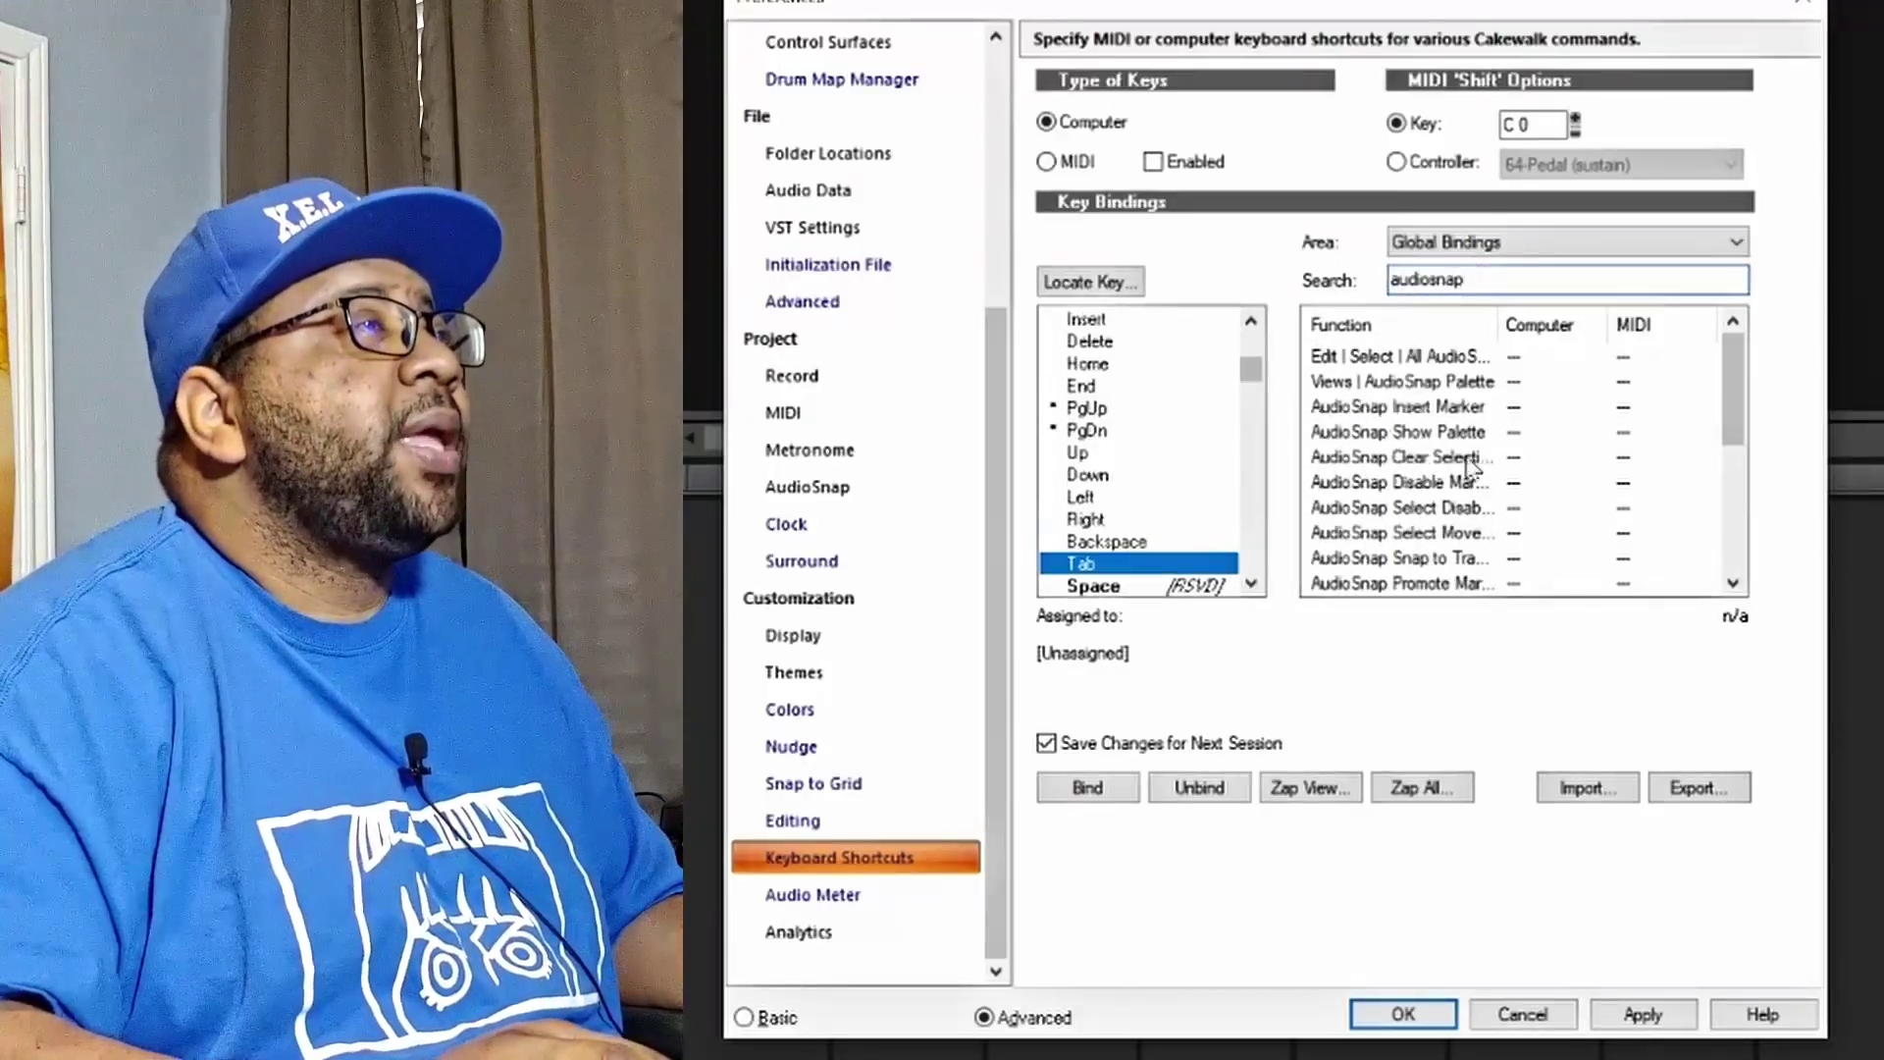
scroll(1511, 455, down, 4)
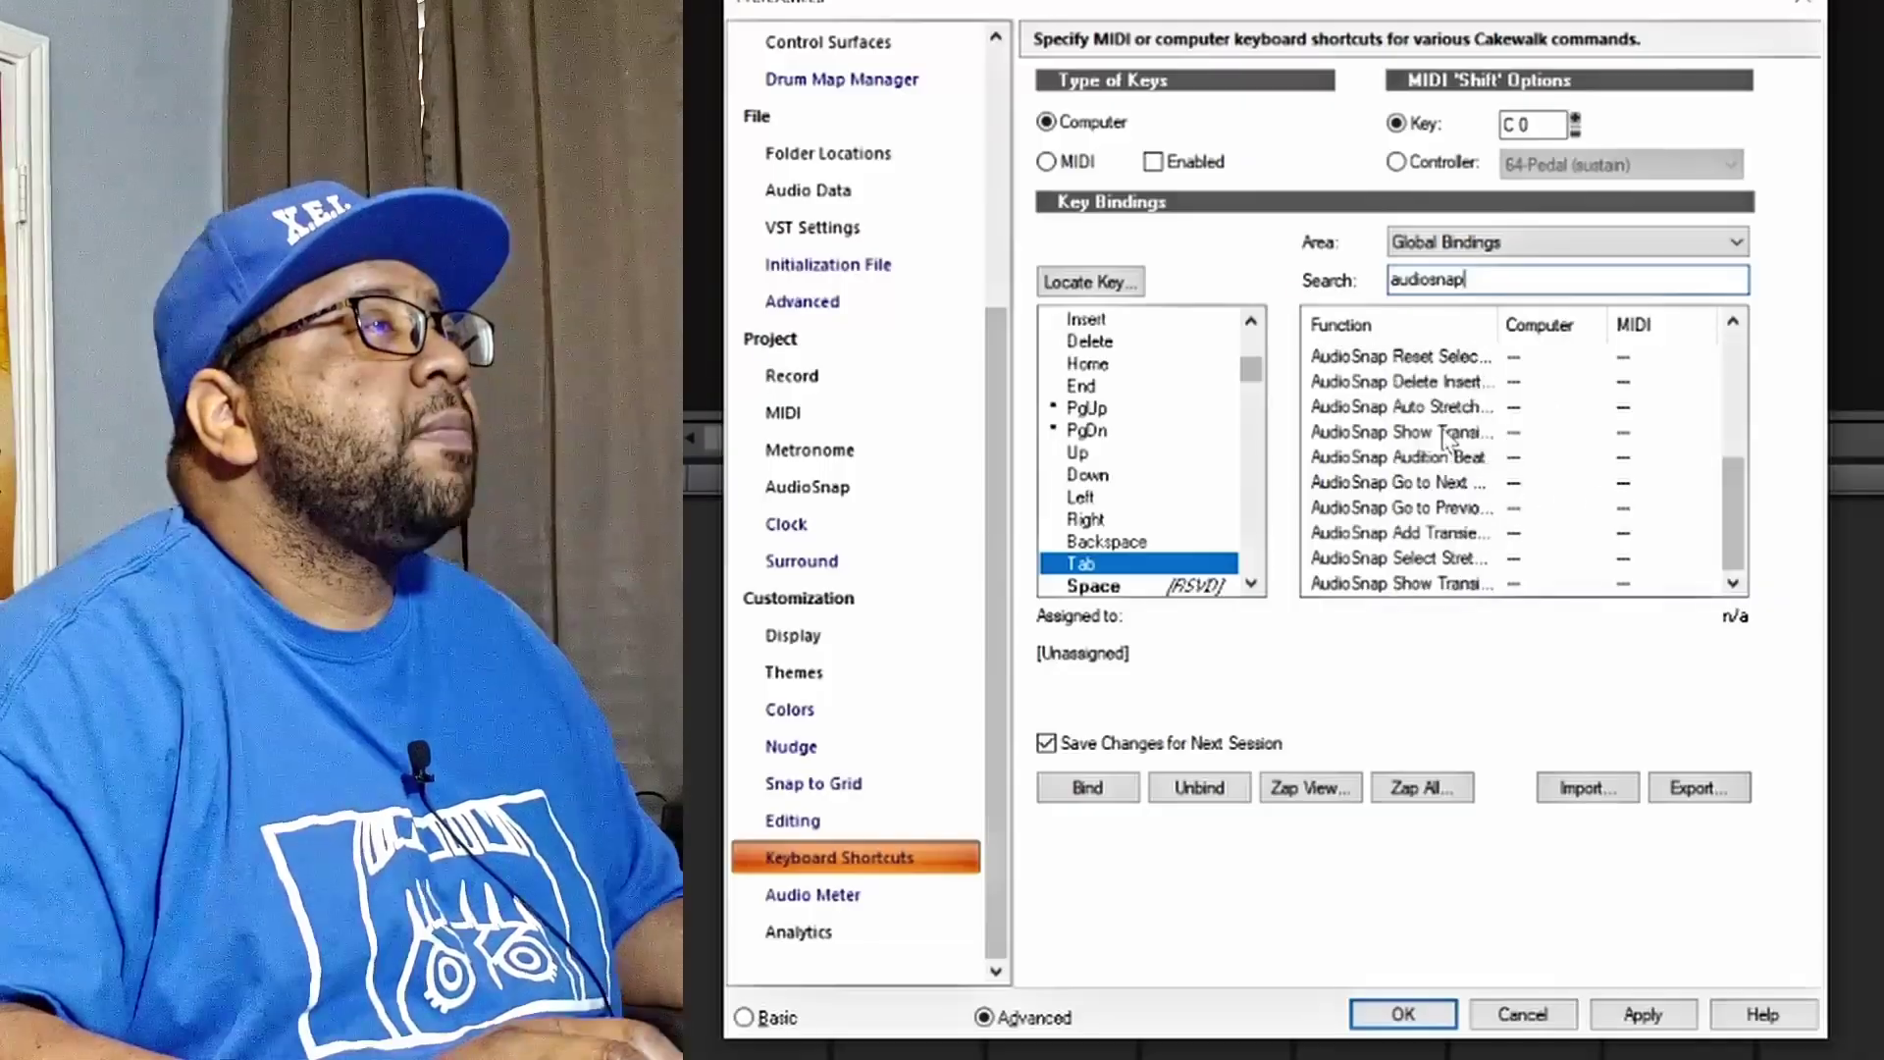
click(1425, 486)
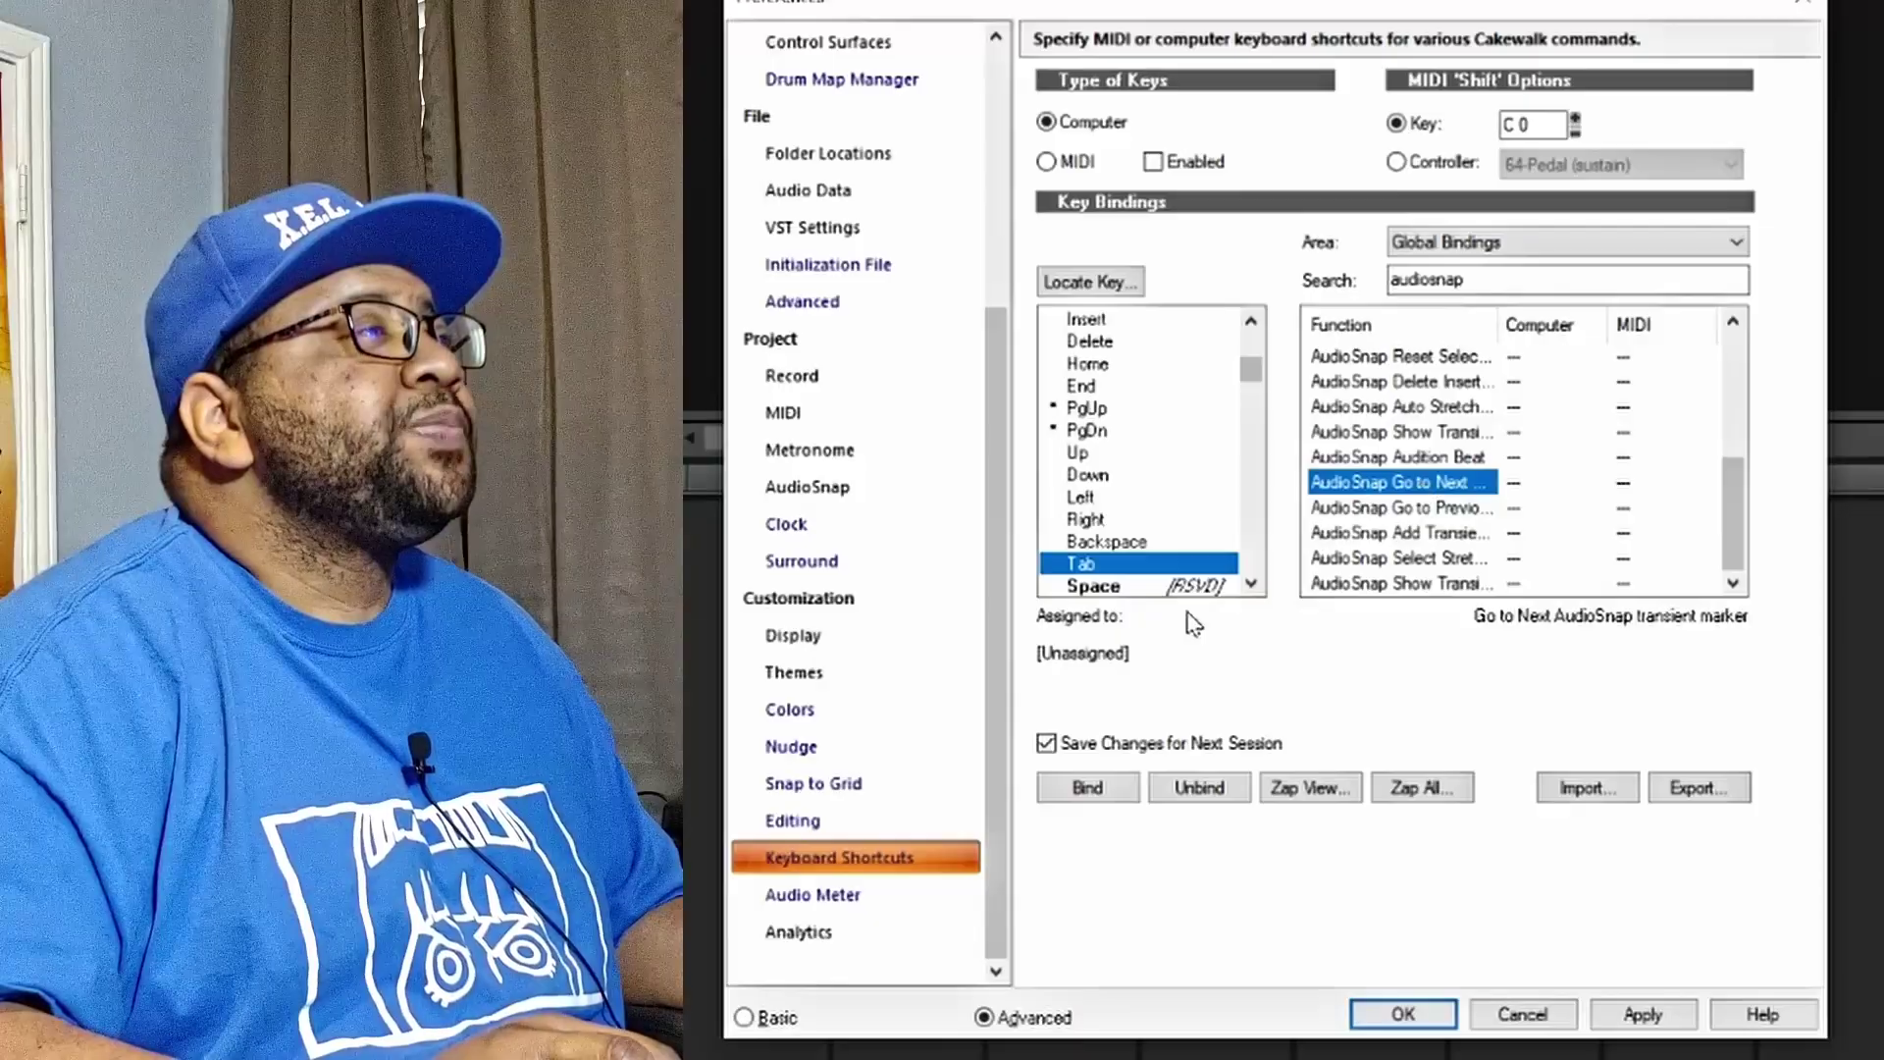
click(1097, 797)
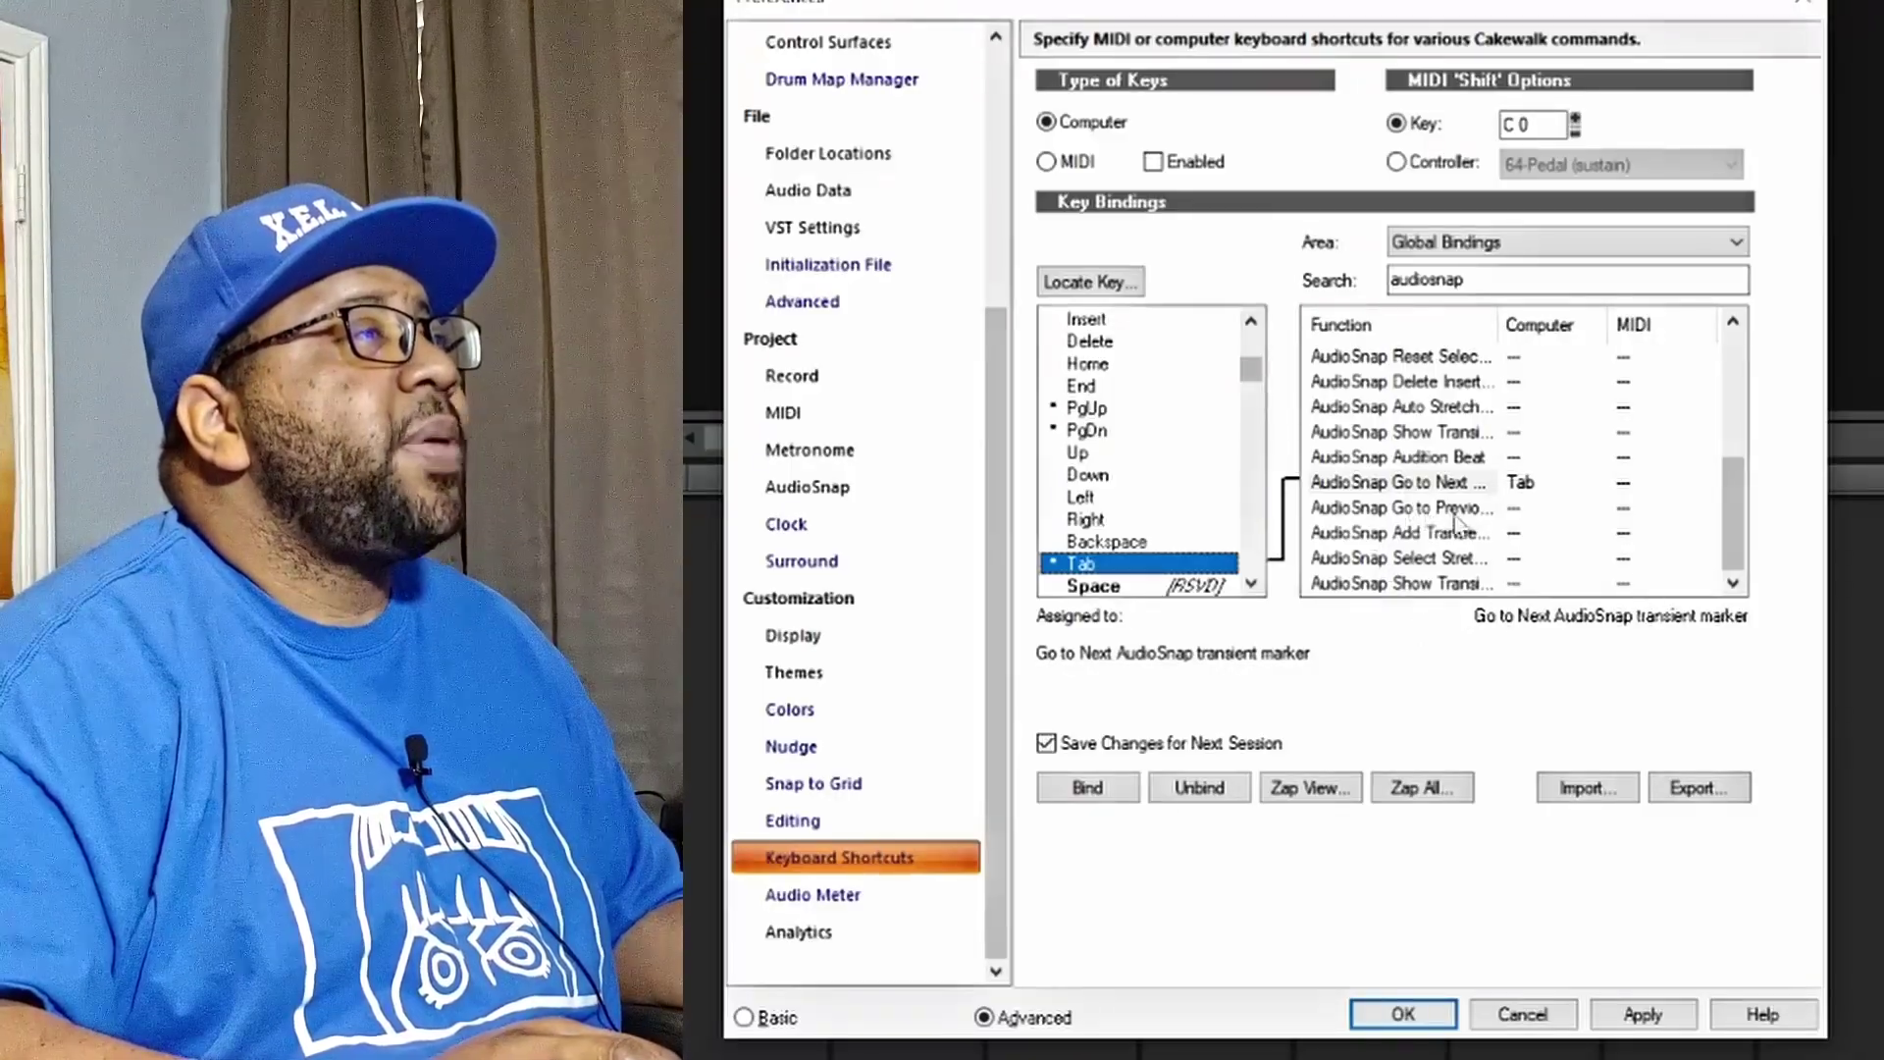
Step: Bind Shift+Tab to Go to Previous AudioSnap transient marker, then apply the shortcut changes and close the preferences
click(1401, 509)
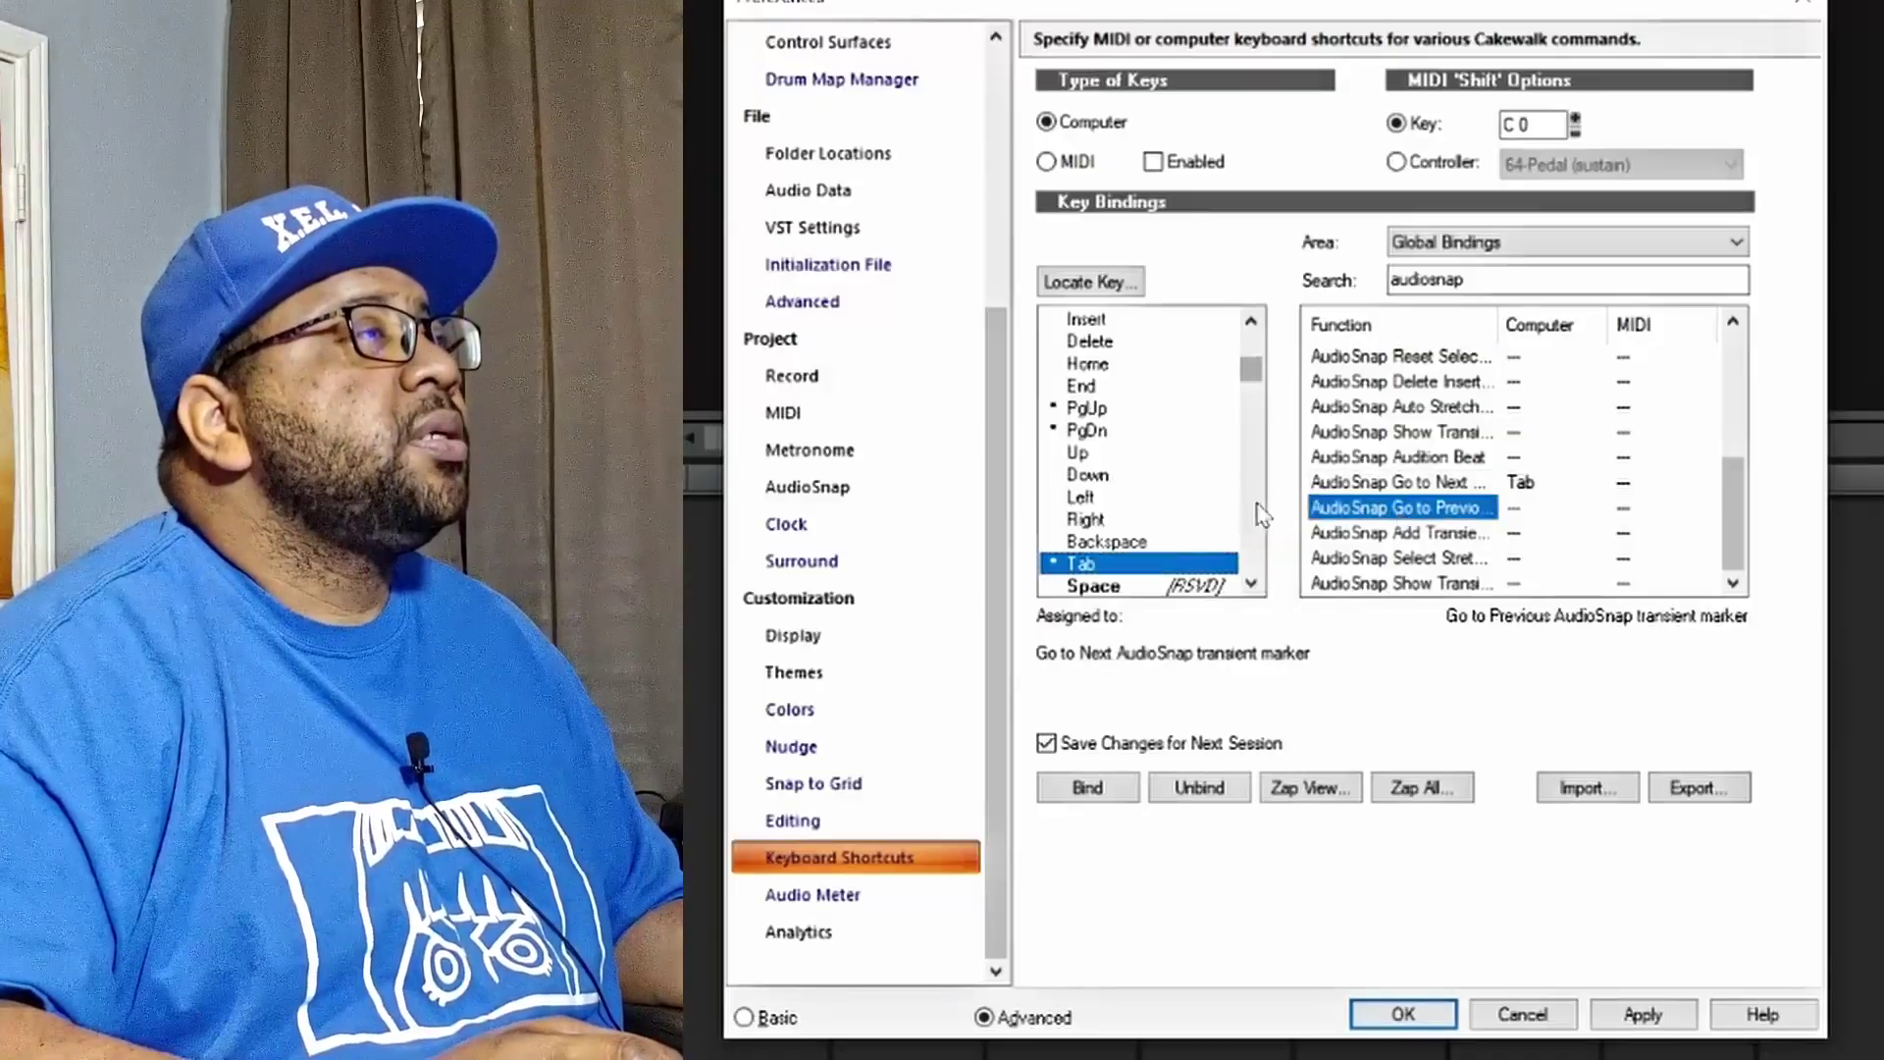
drag(1253, 371, 1250, 439)
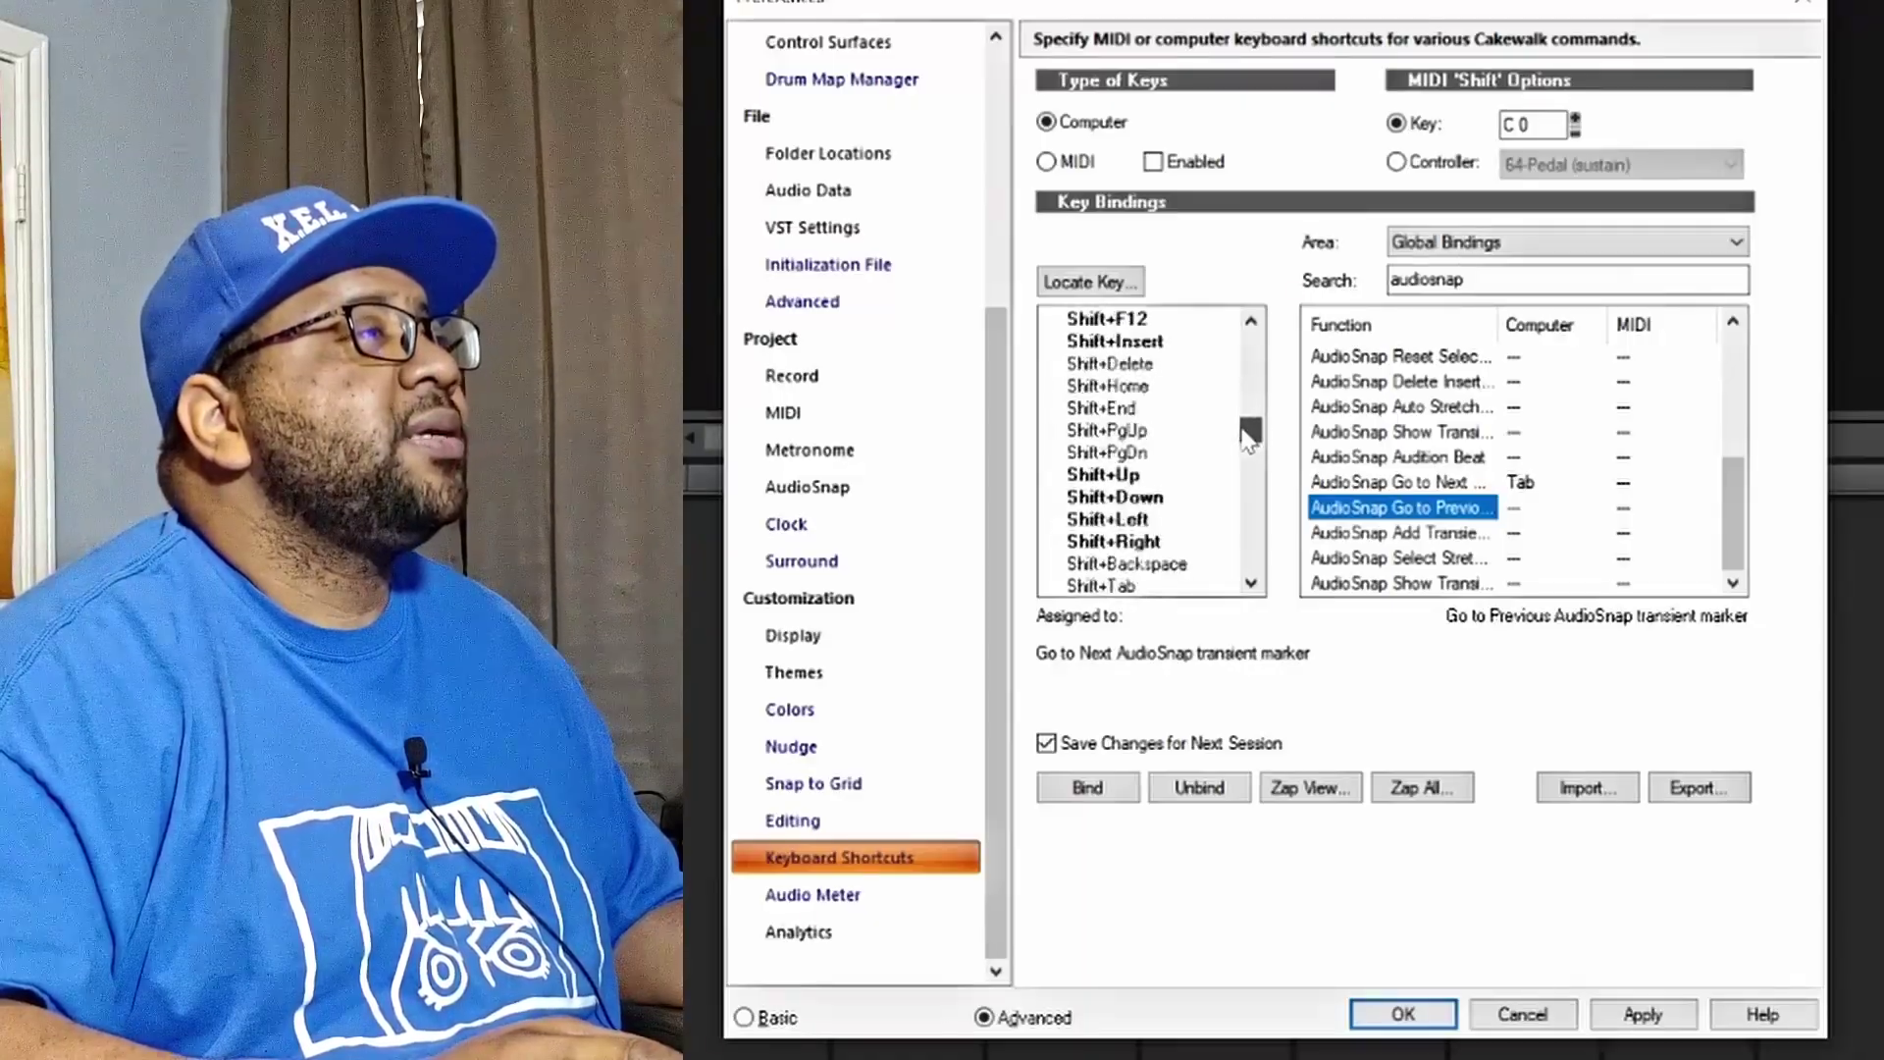
click(1111, 586)
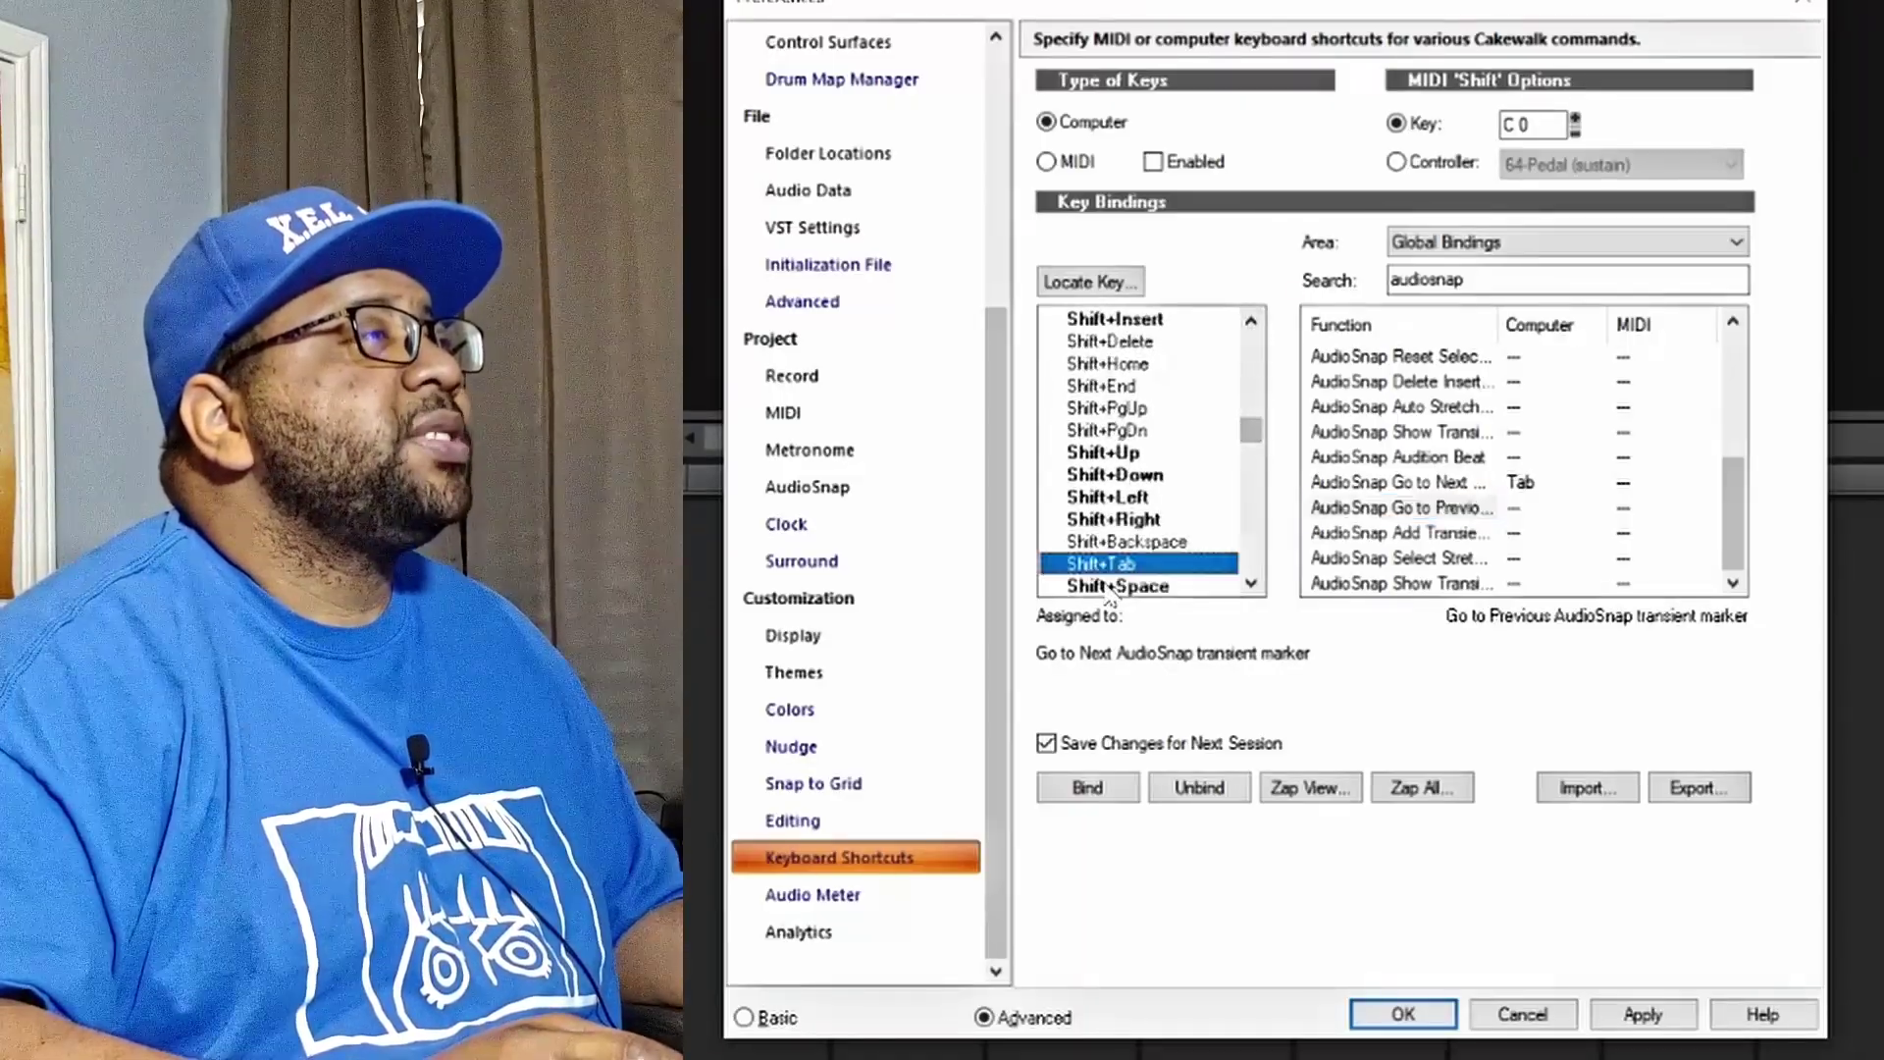
click(1092, 796)
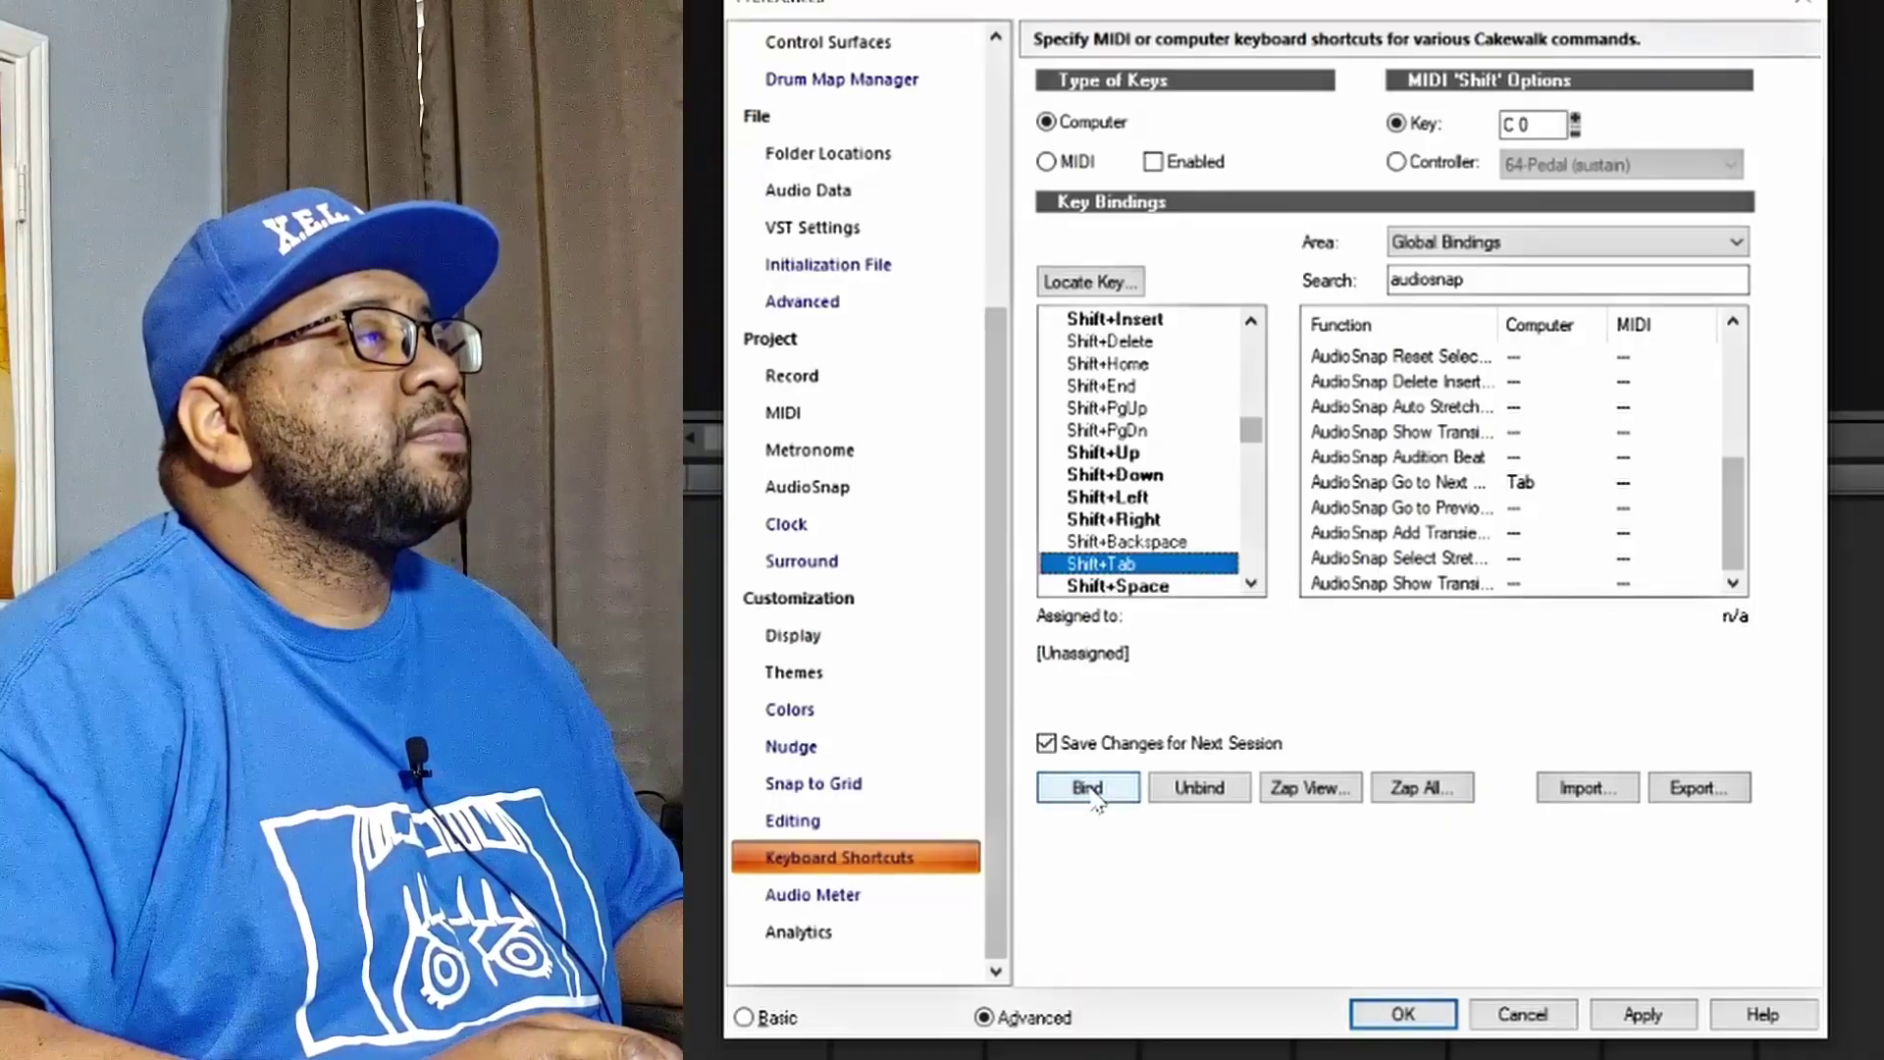
click(1400, 508)
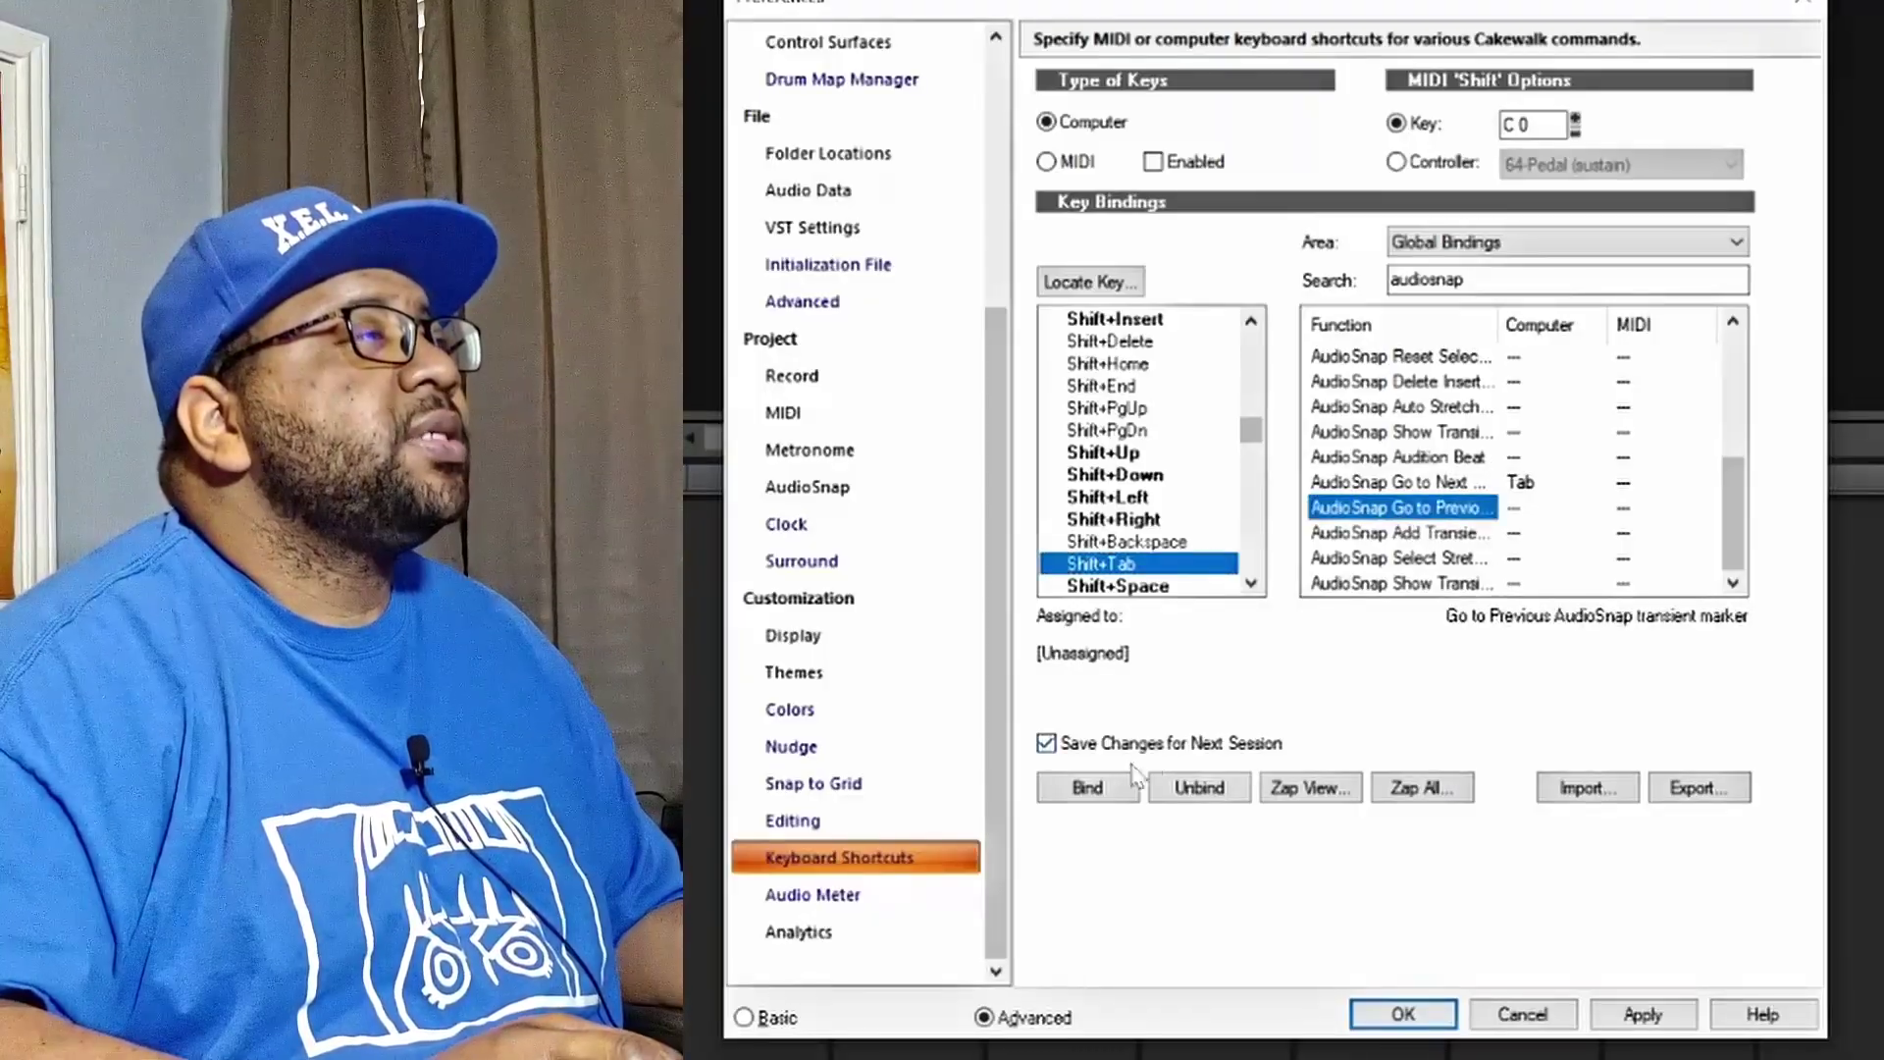
click(1095, 795)
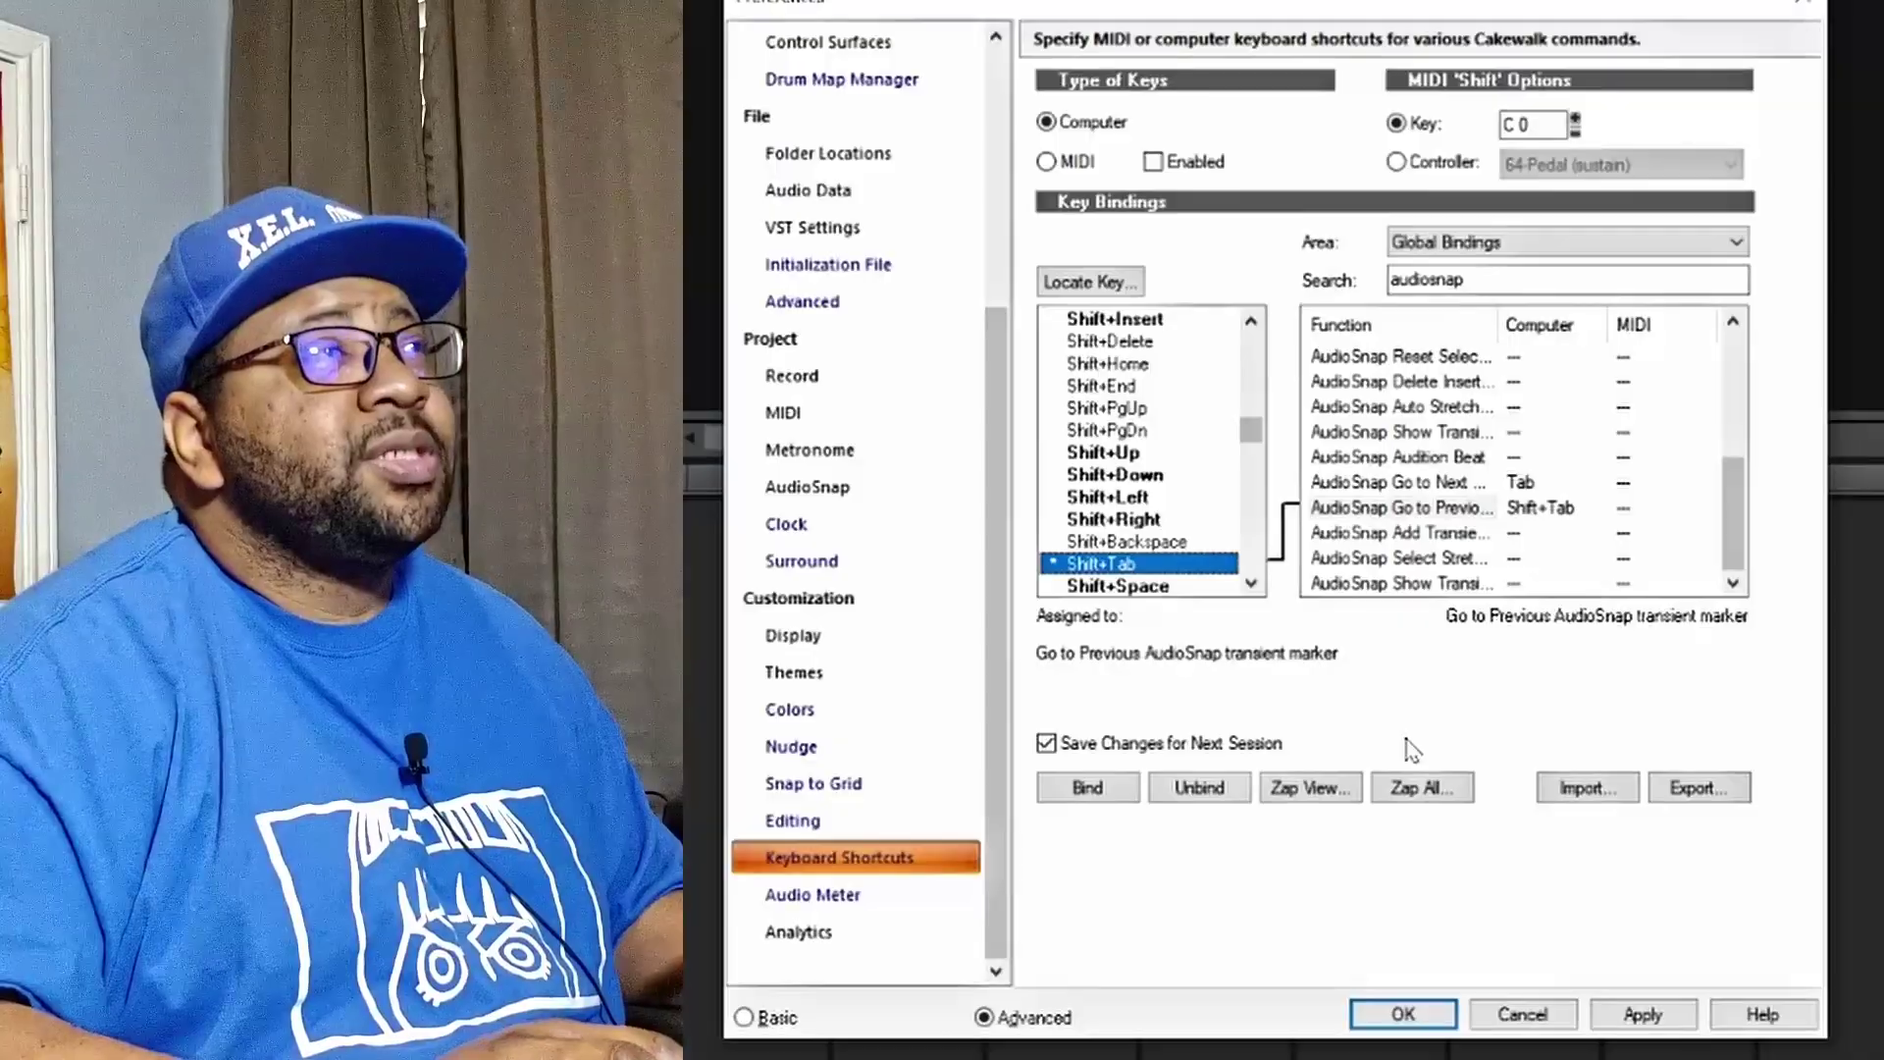
click(1642, 1019)
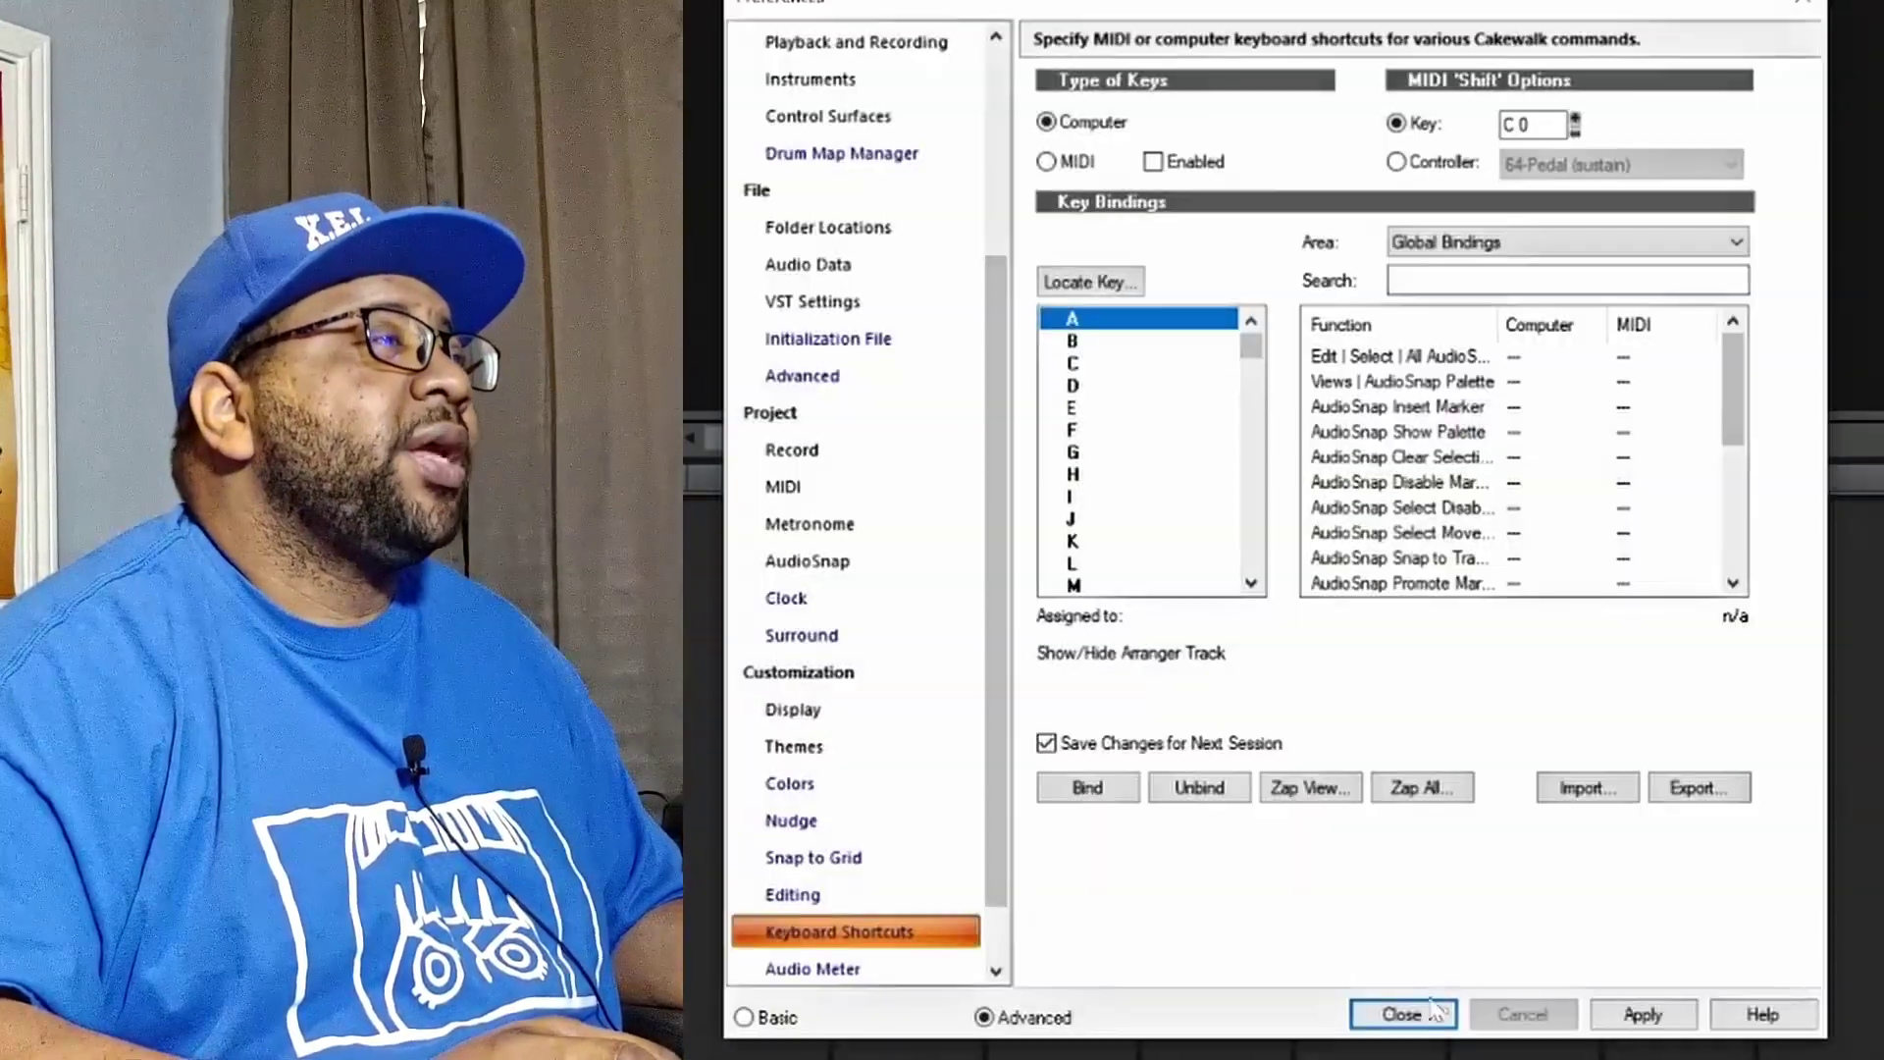
click(1401, 1014)
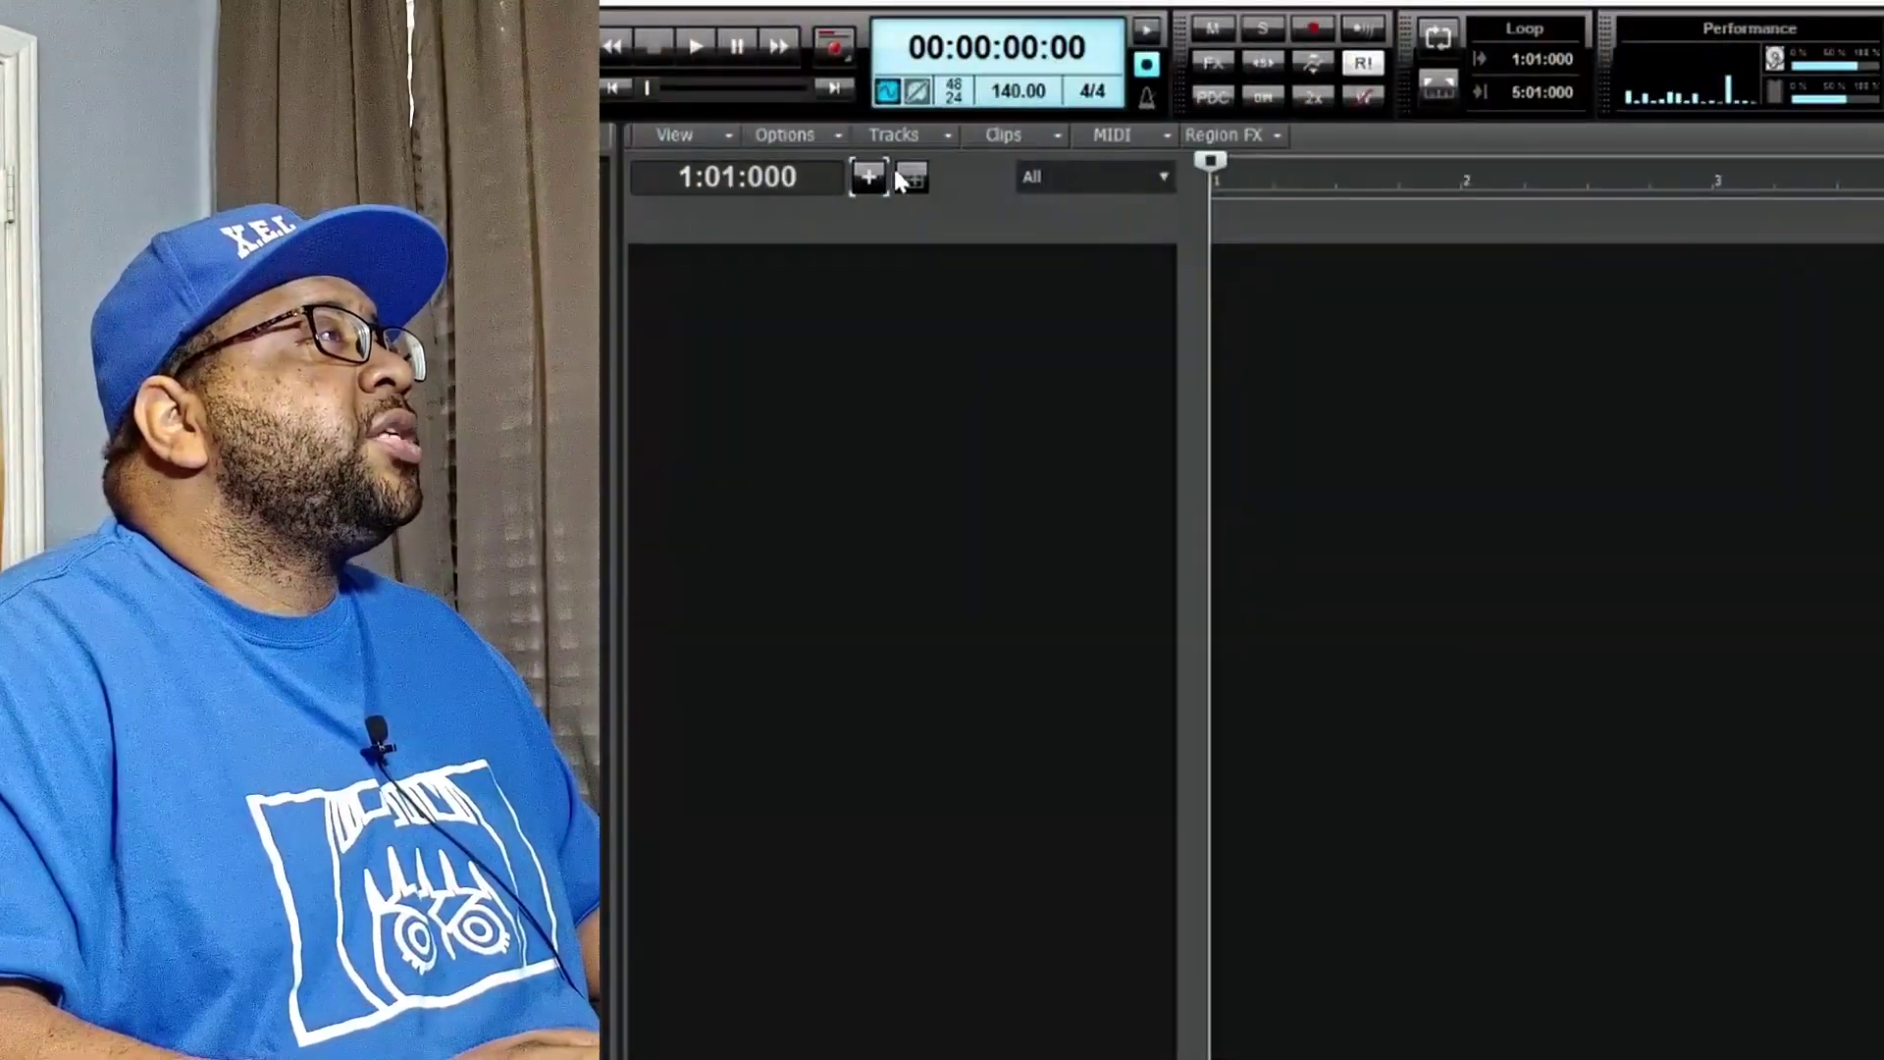
Step: Create 16 Kontakt instrument tracks in a folder, with one stereo instrument track per output routed to Master
click(868, 179)
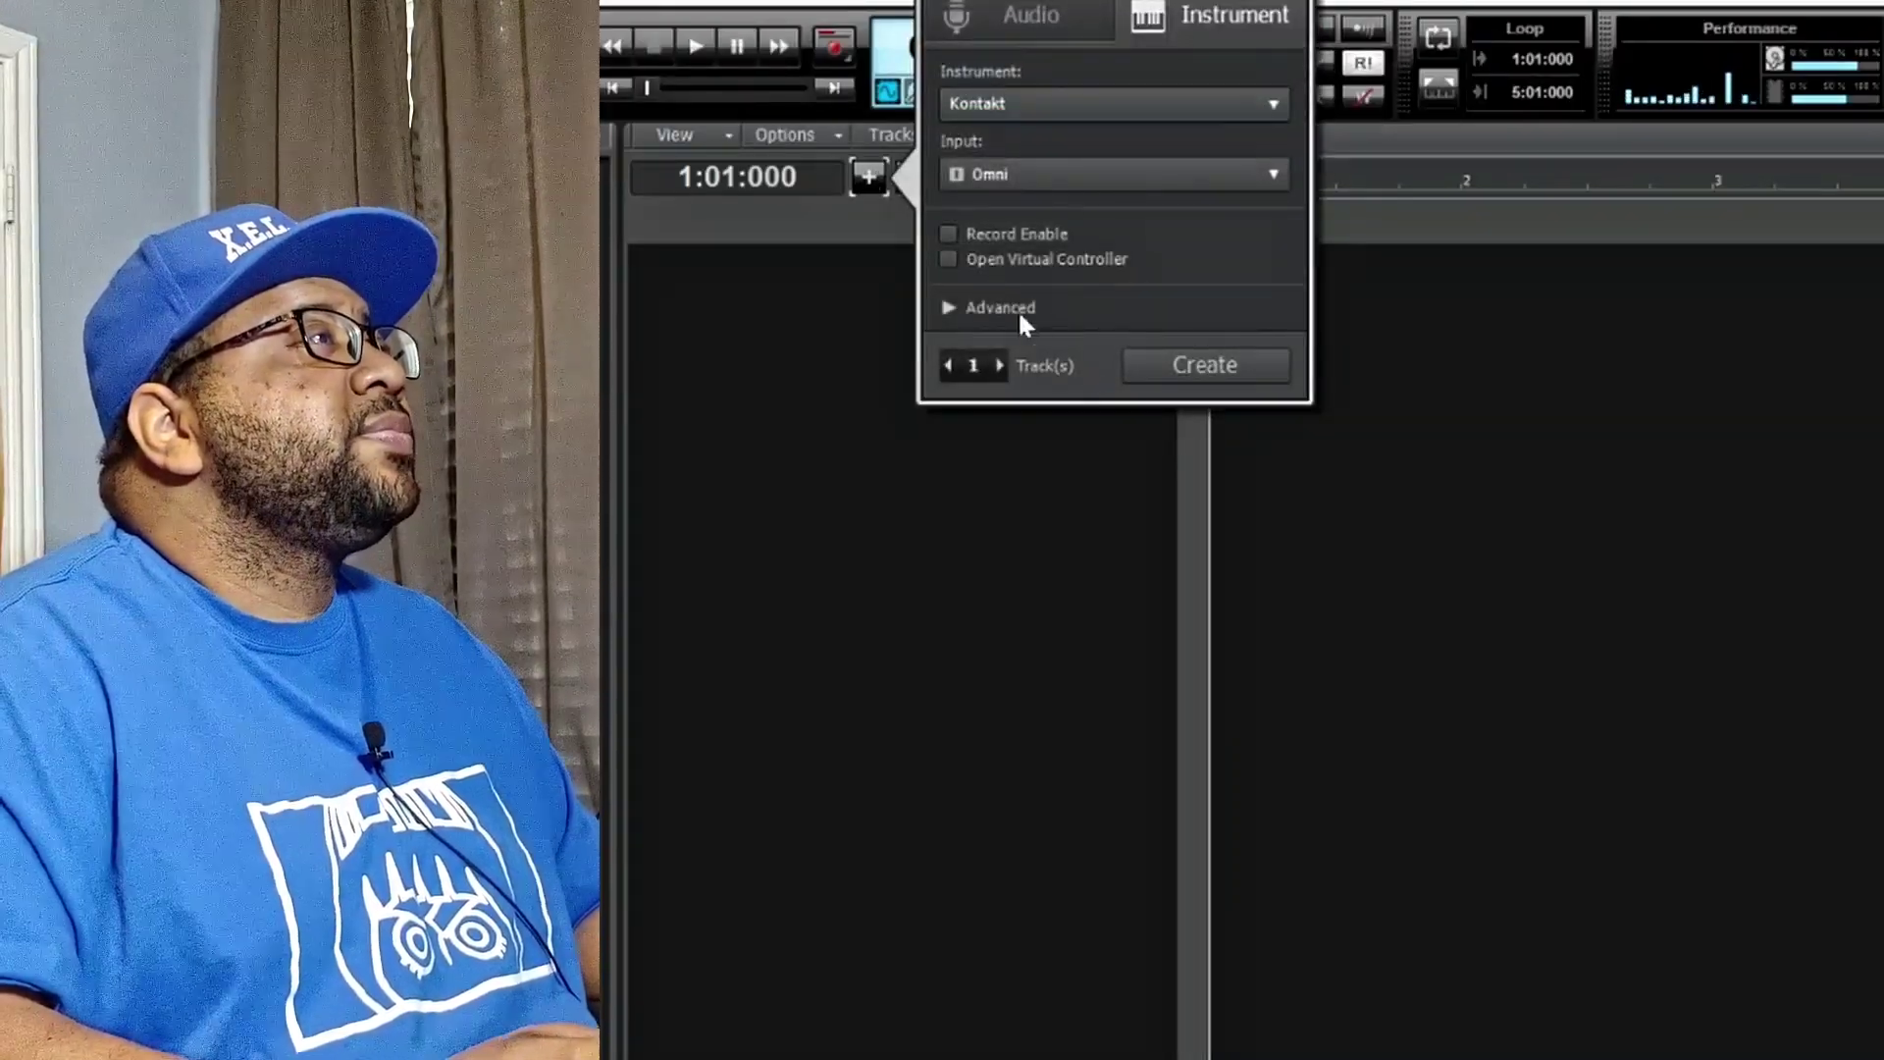
click(943, 308)
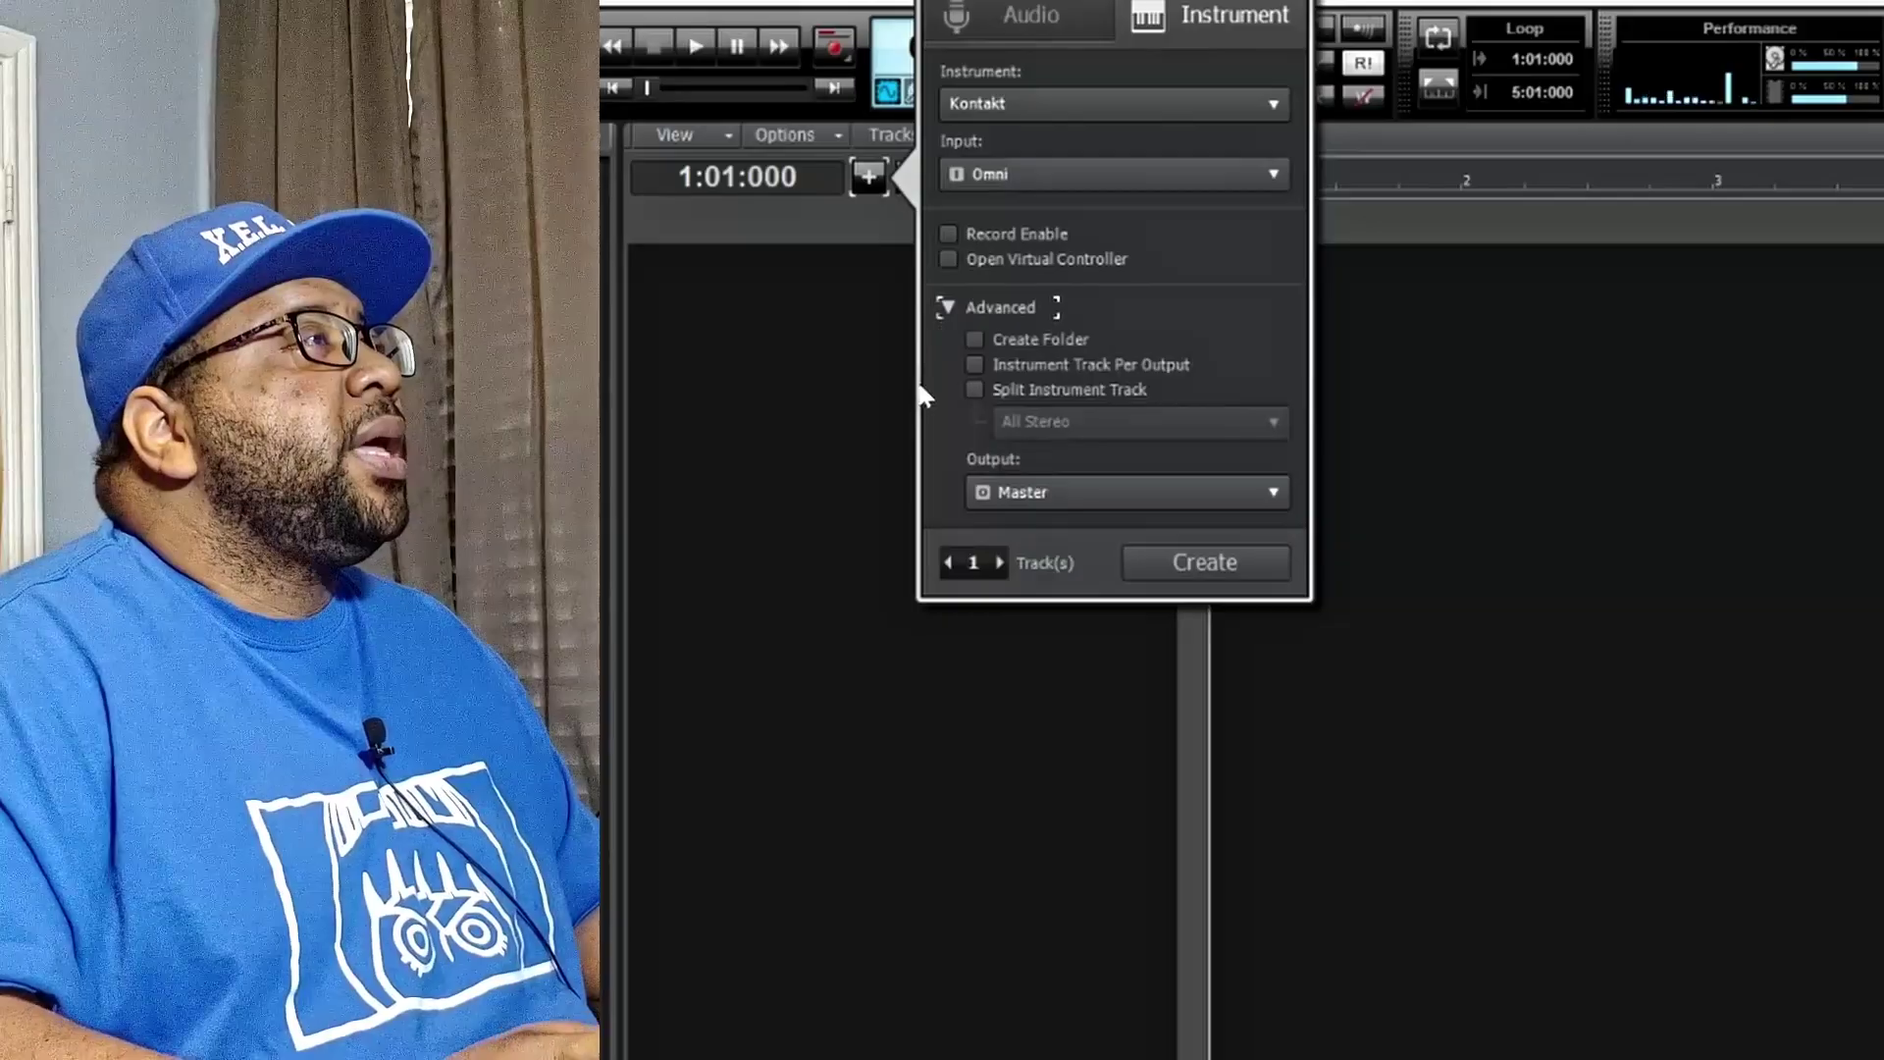
click(974, 340)
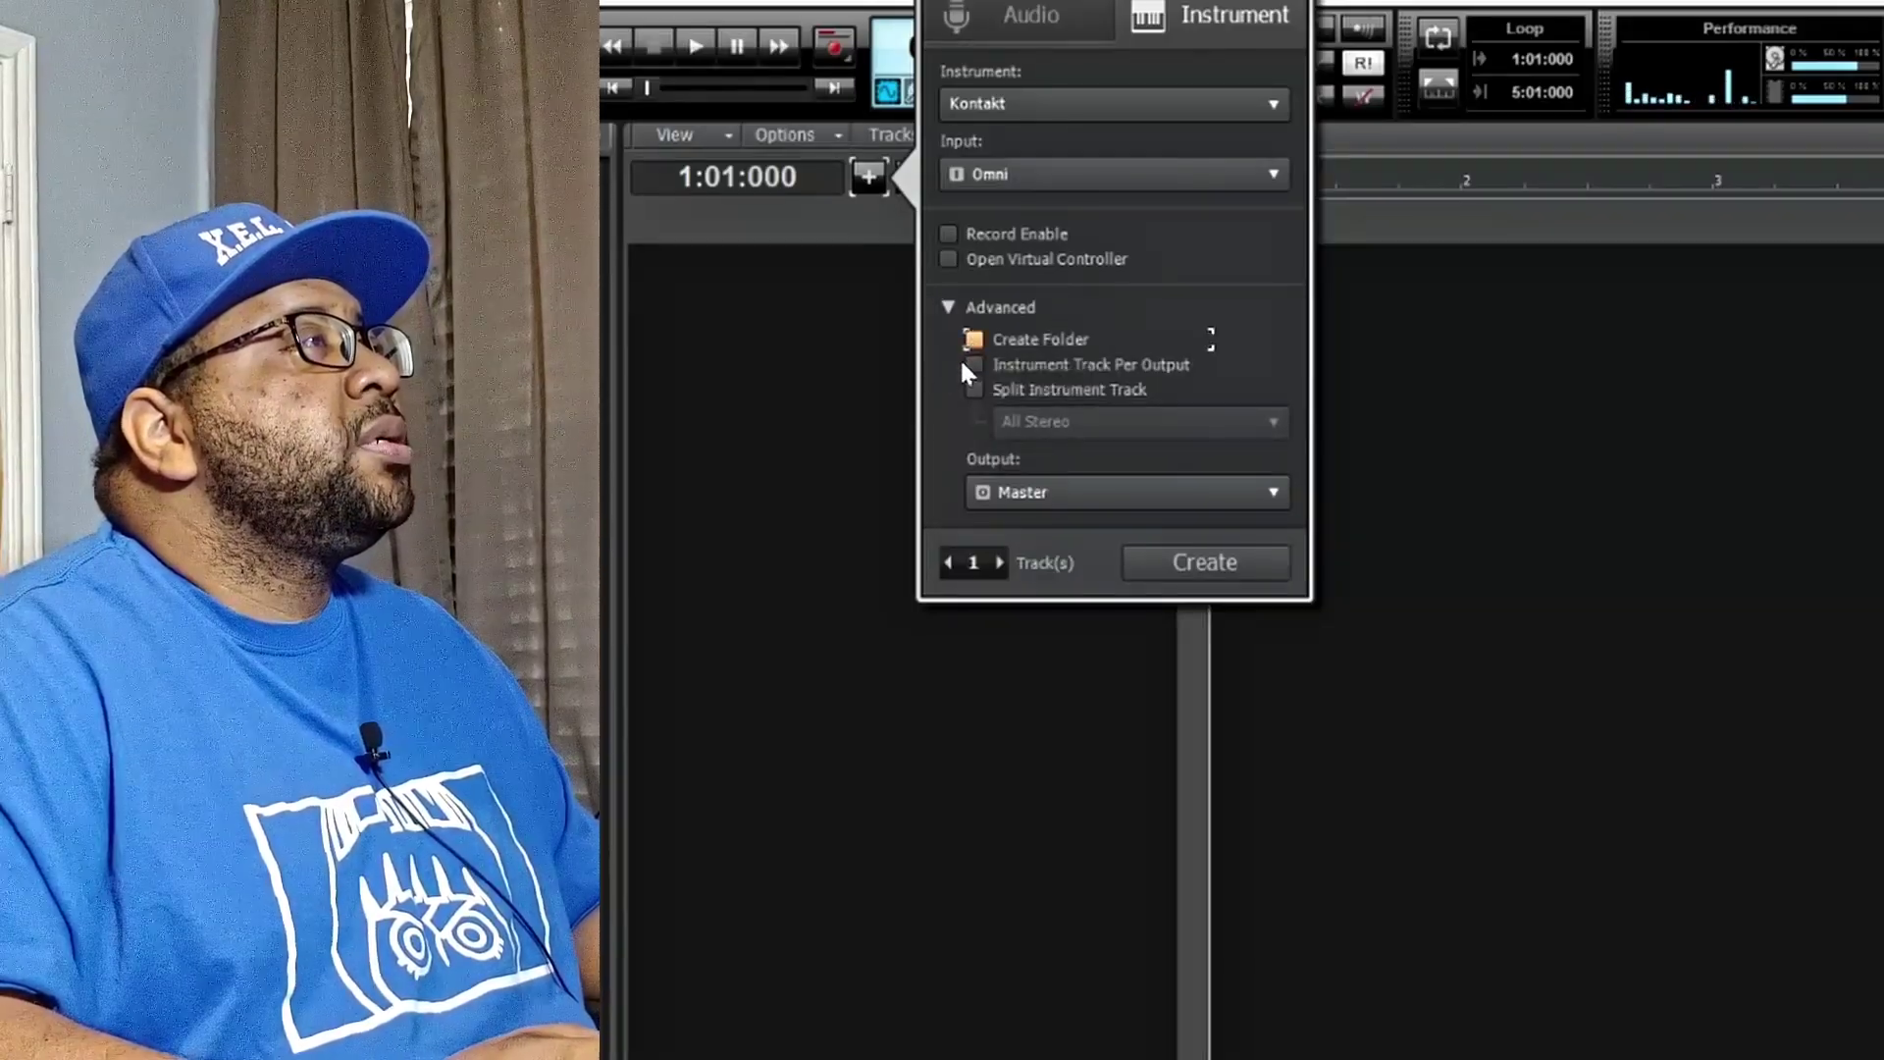
click(973, 365)
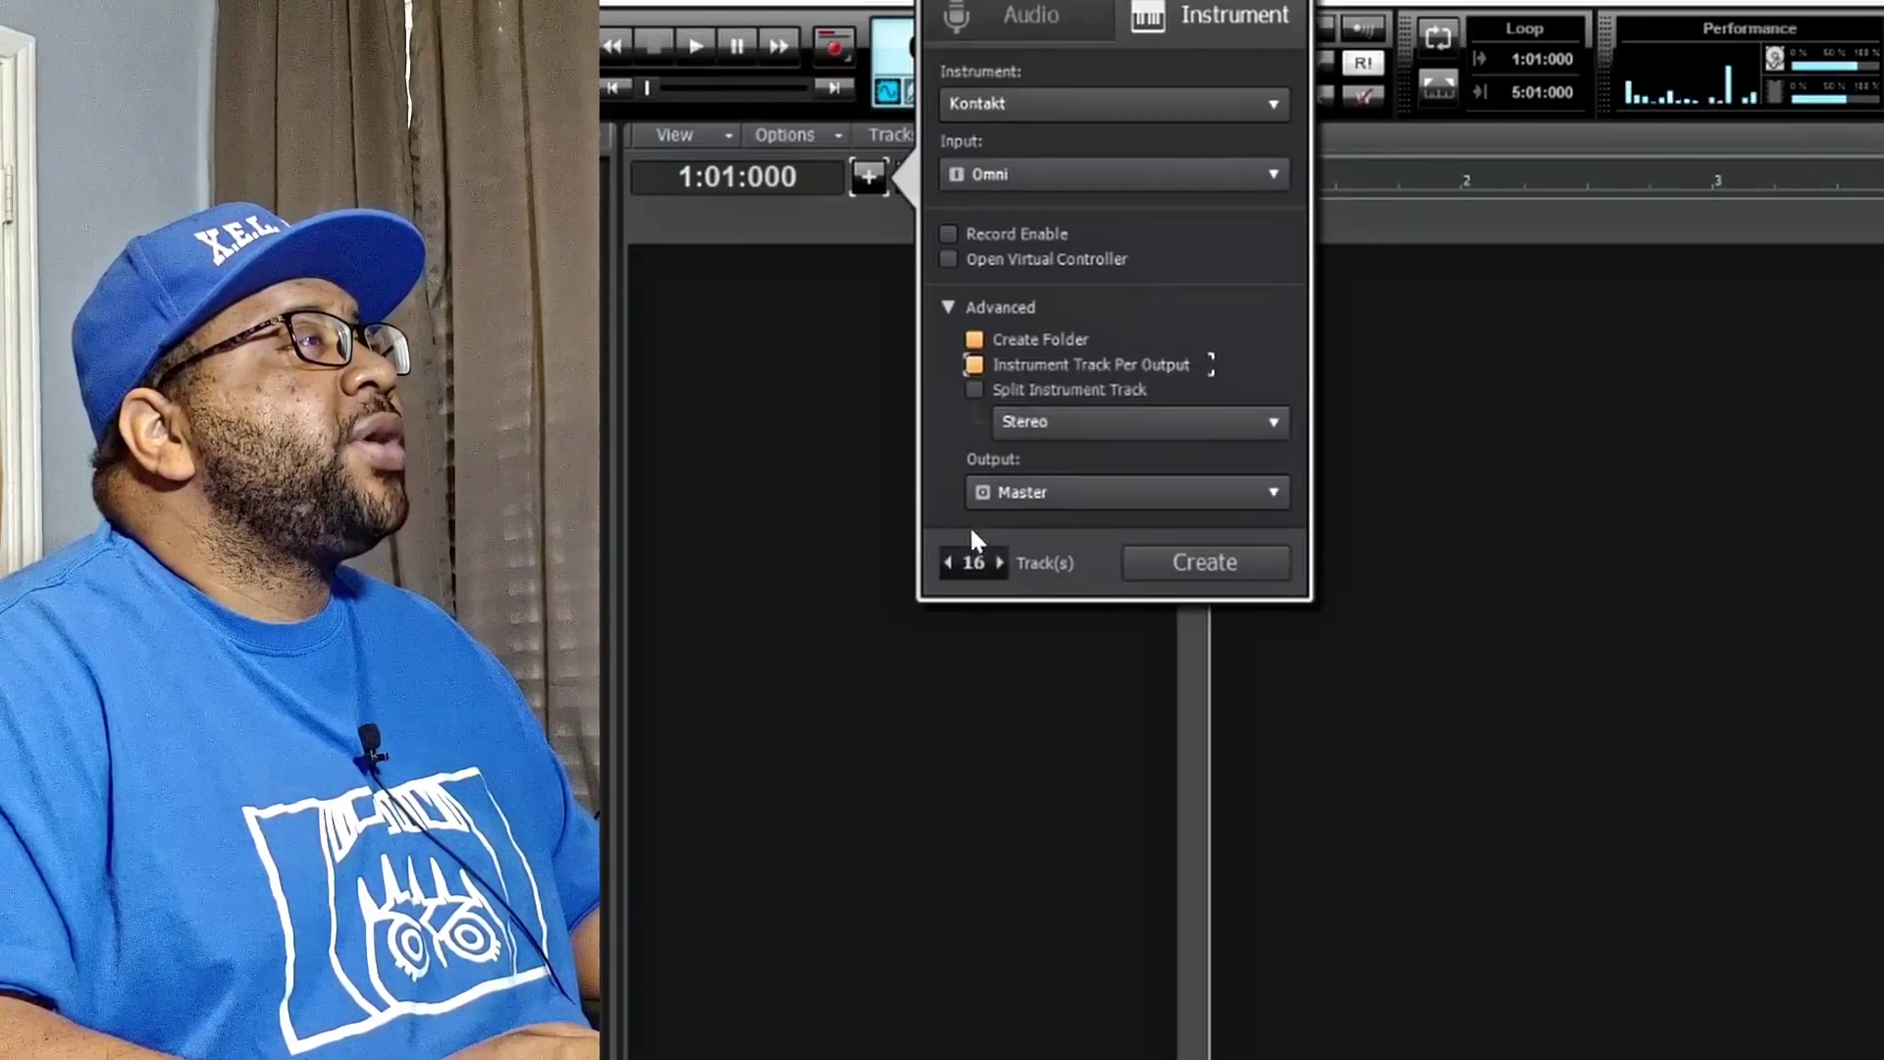
click(1215, 568)
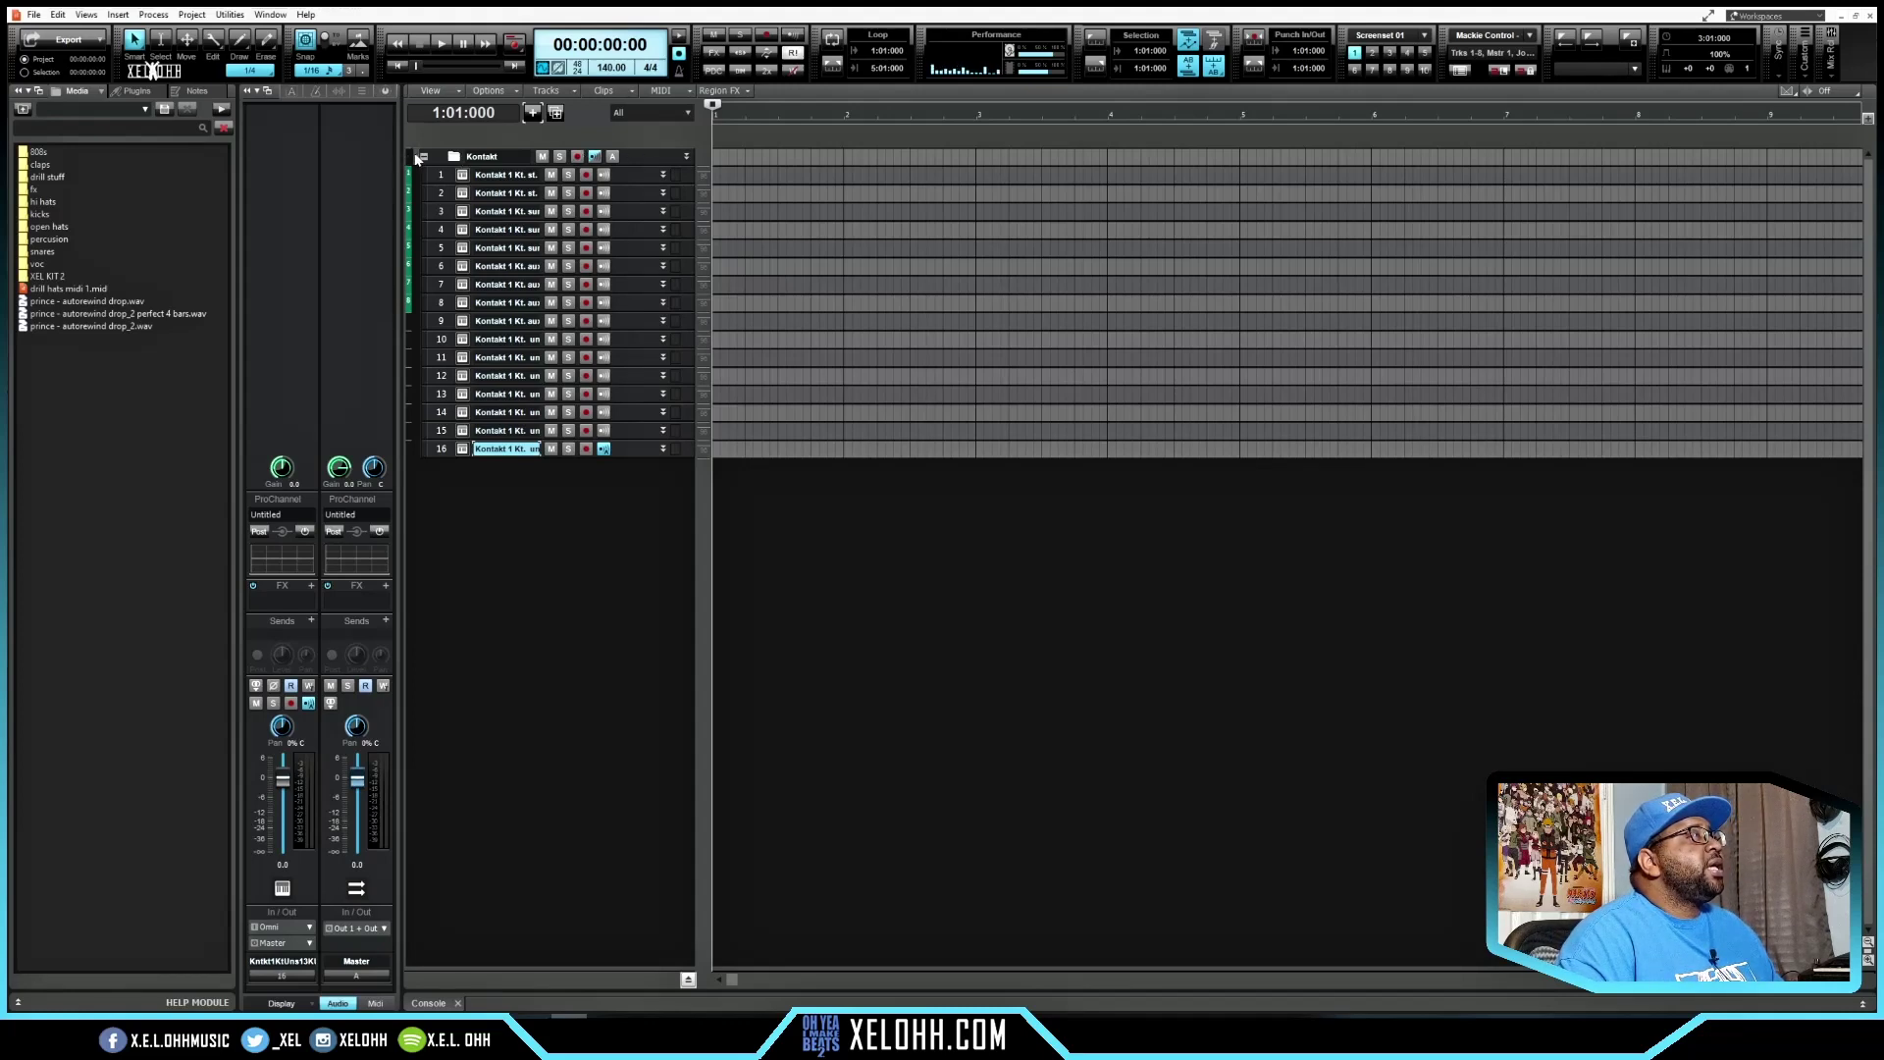
click(423, 158)
click(424, 158)
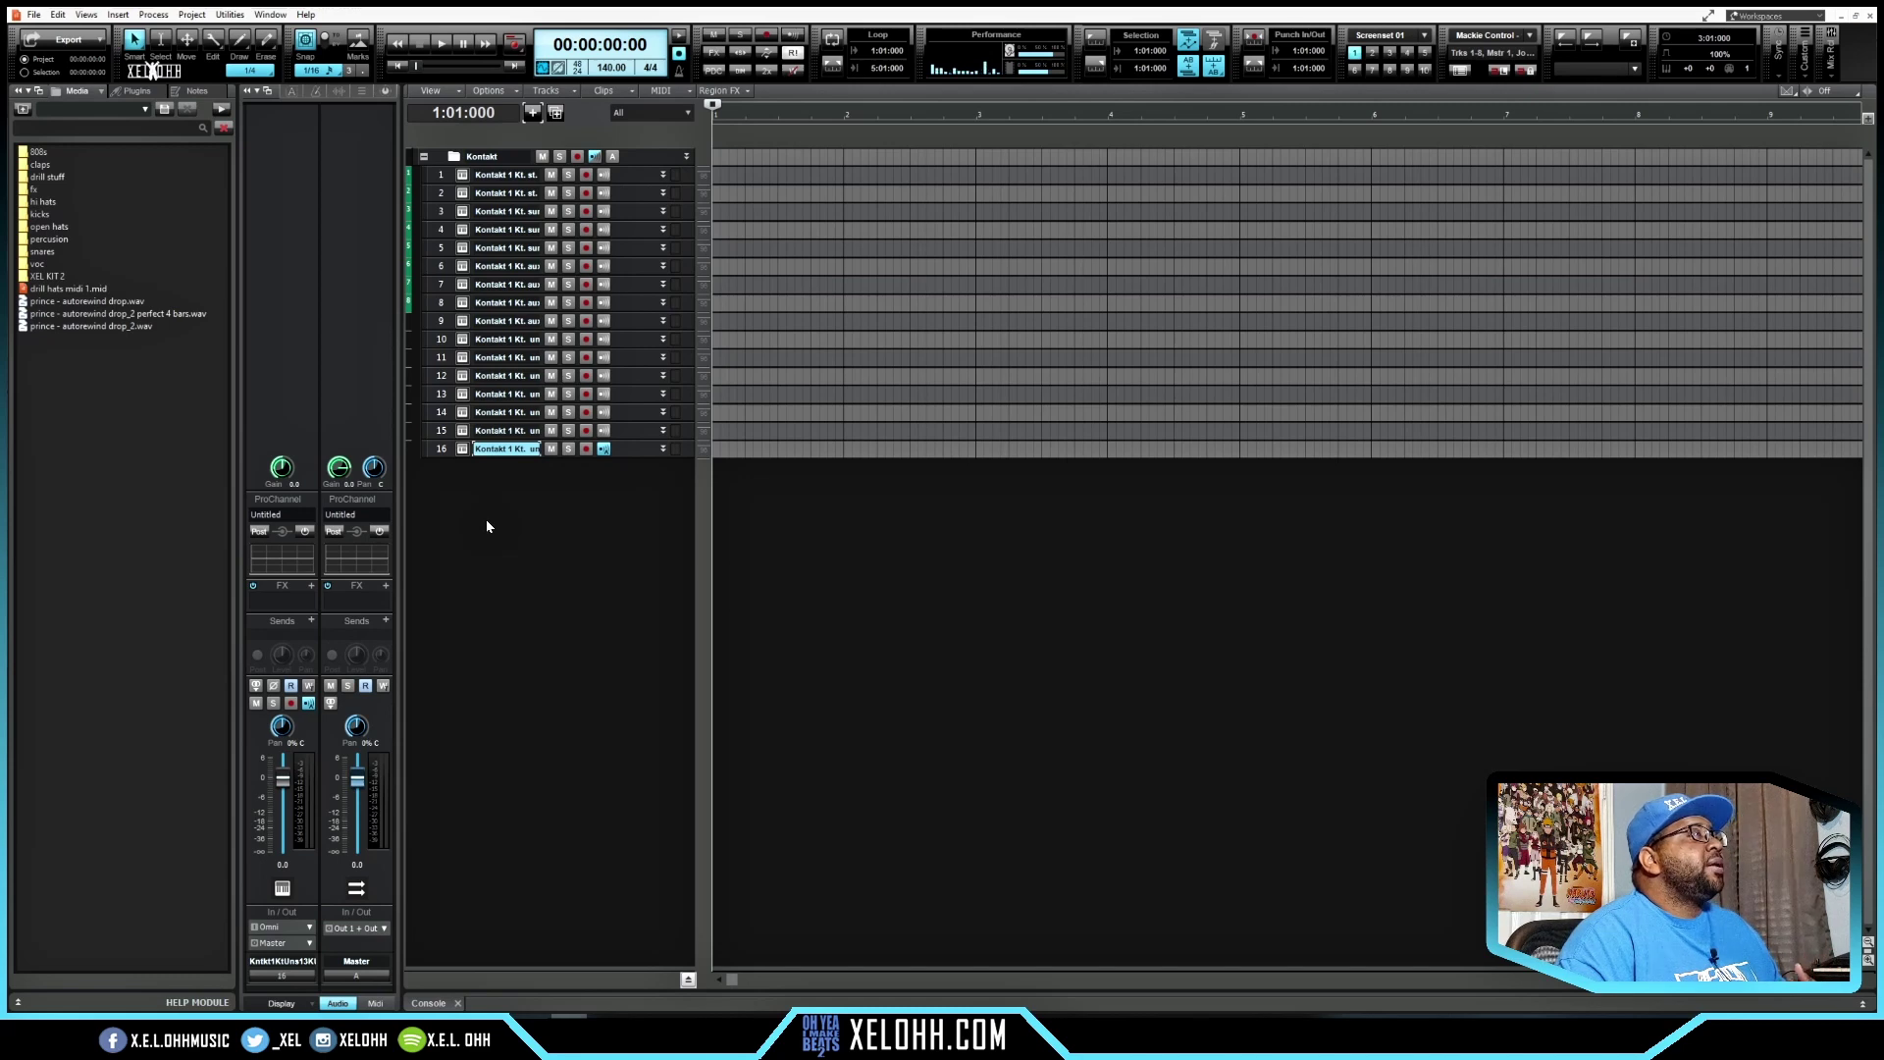
Step: Insert the project sam 1 track template below the Kontakt tracks, followed by a four-track template from Sample Tank 4 Setups
right_click(573, 500)
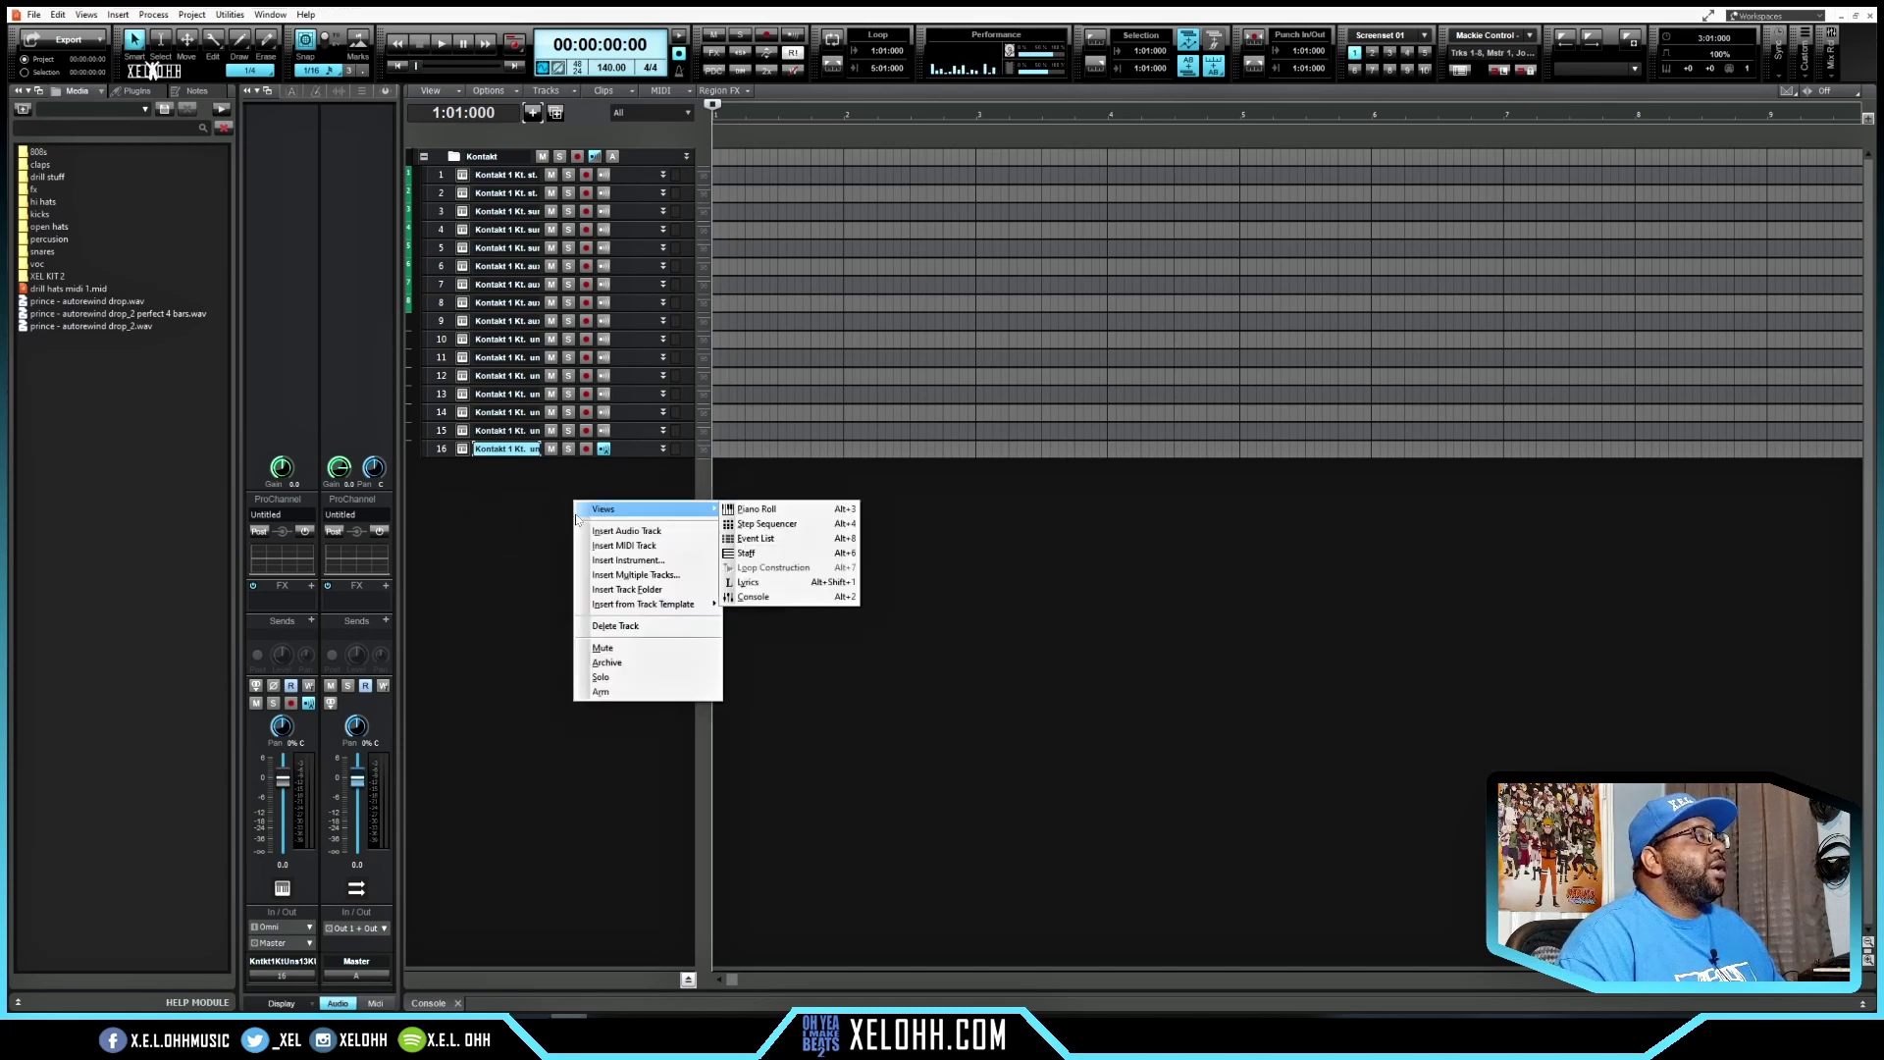
mouse_move(657, 606)
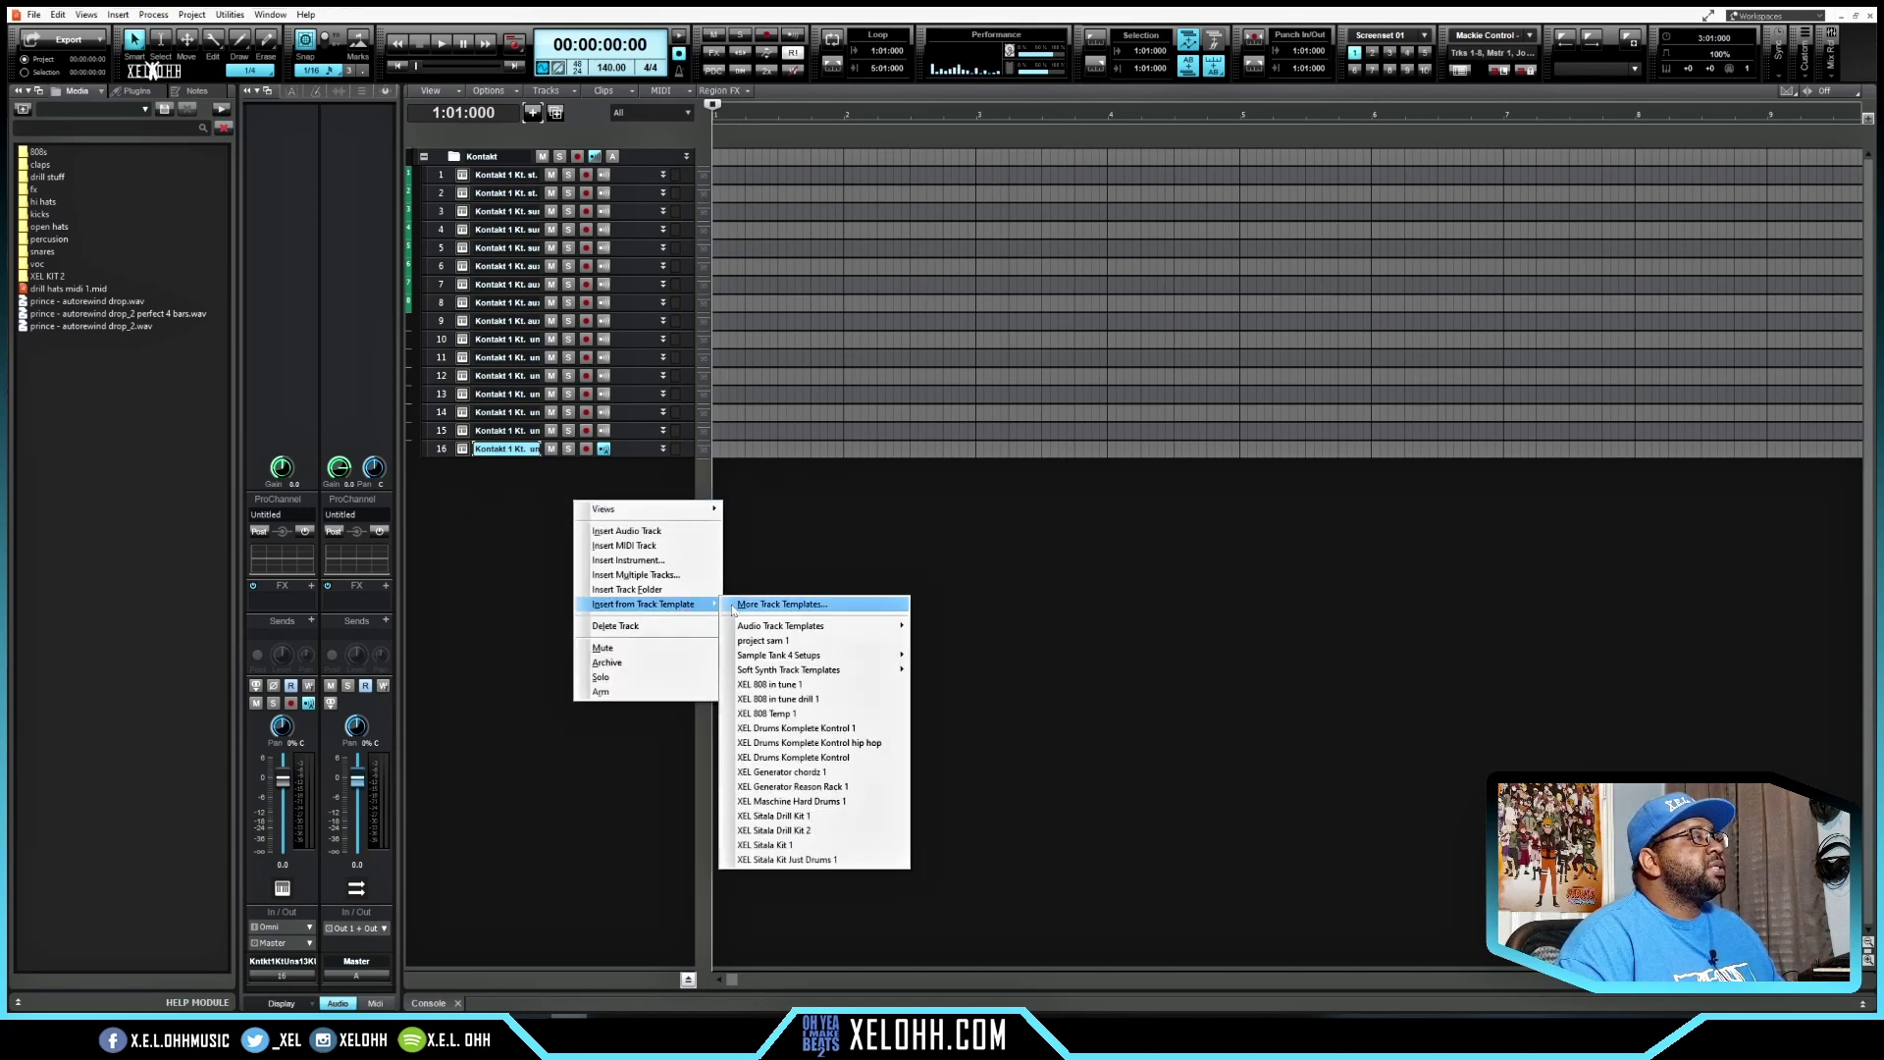
click(822, 642)
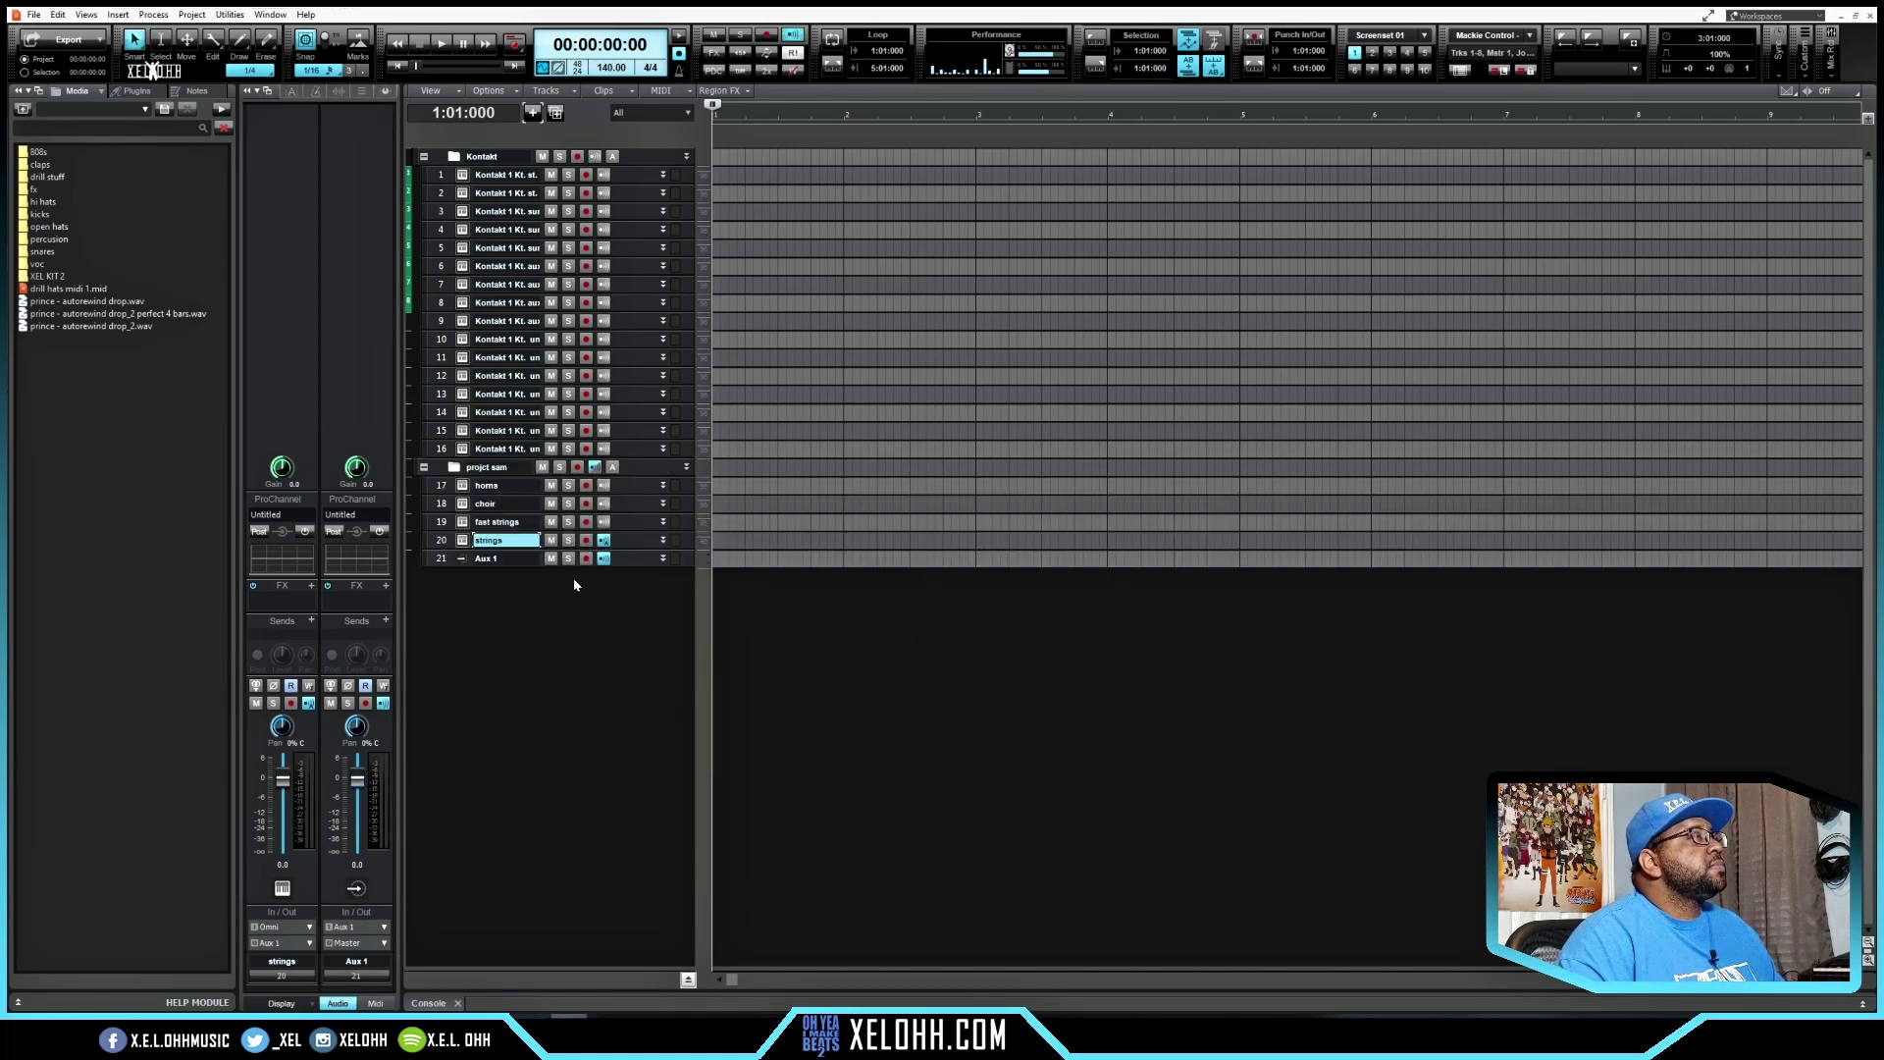
right_click(528, 617)
mouse_move(646, 730)
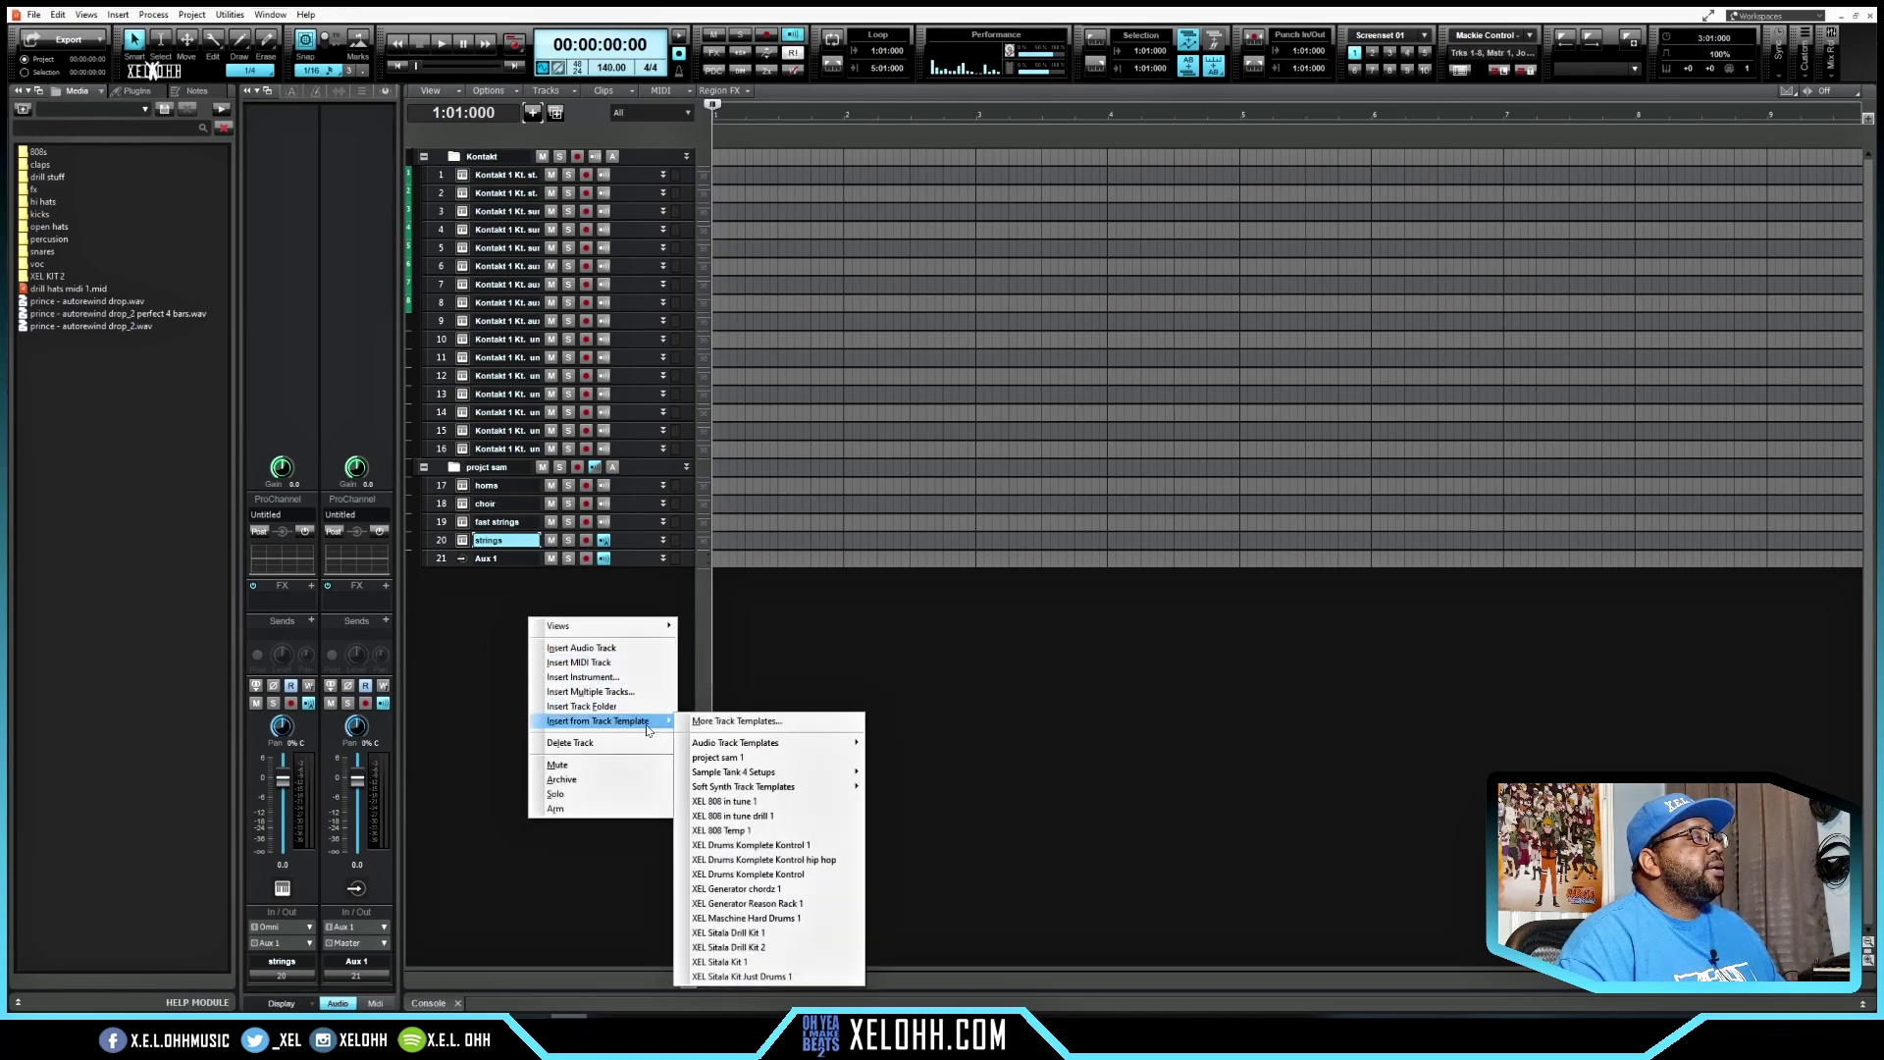
mouse_move(816, 780)
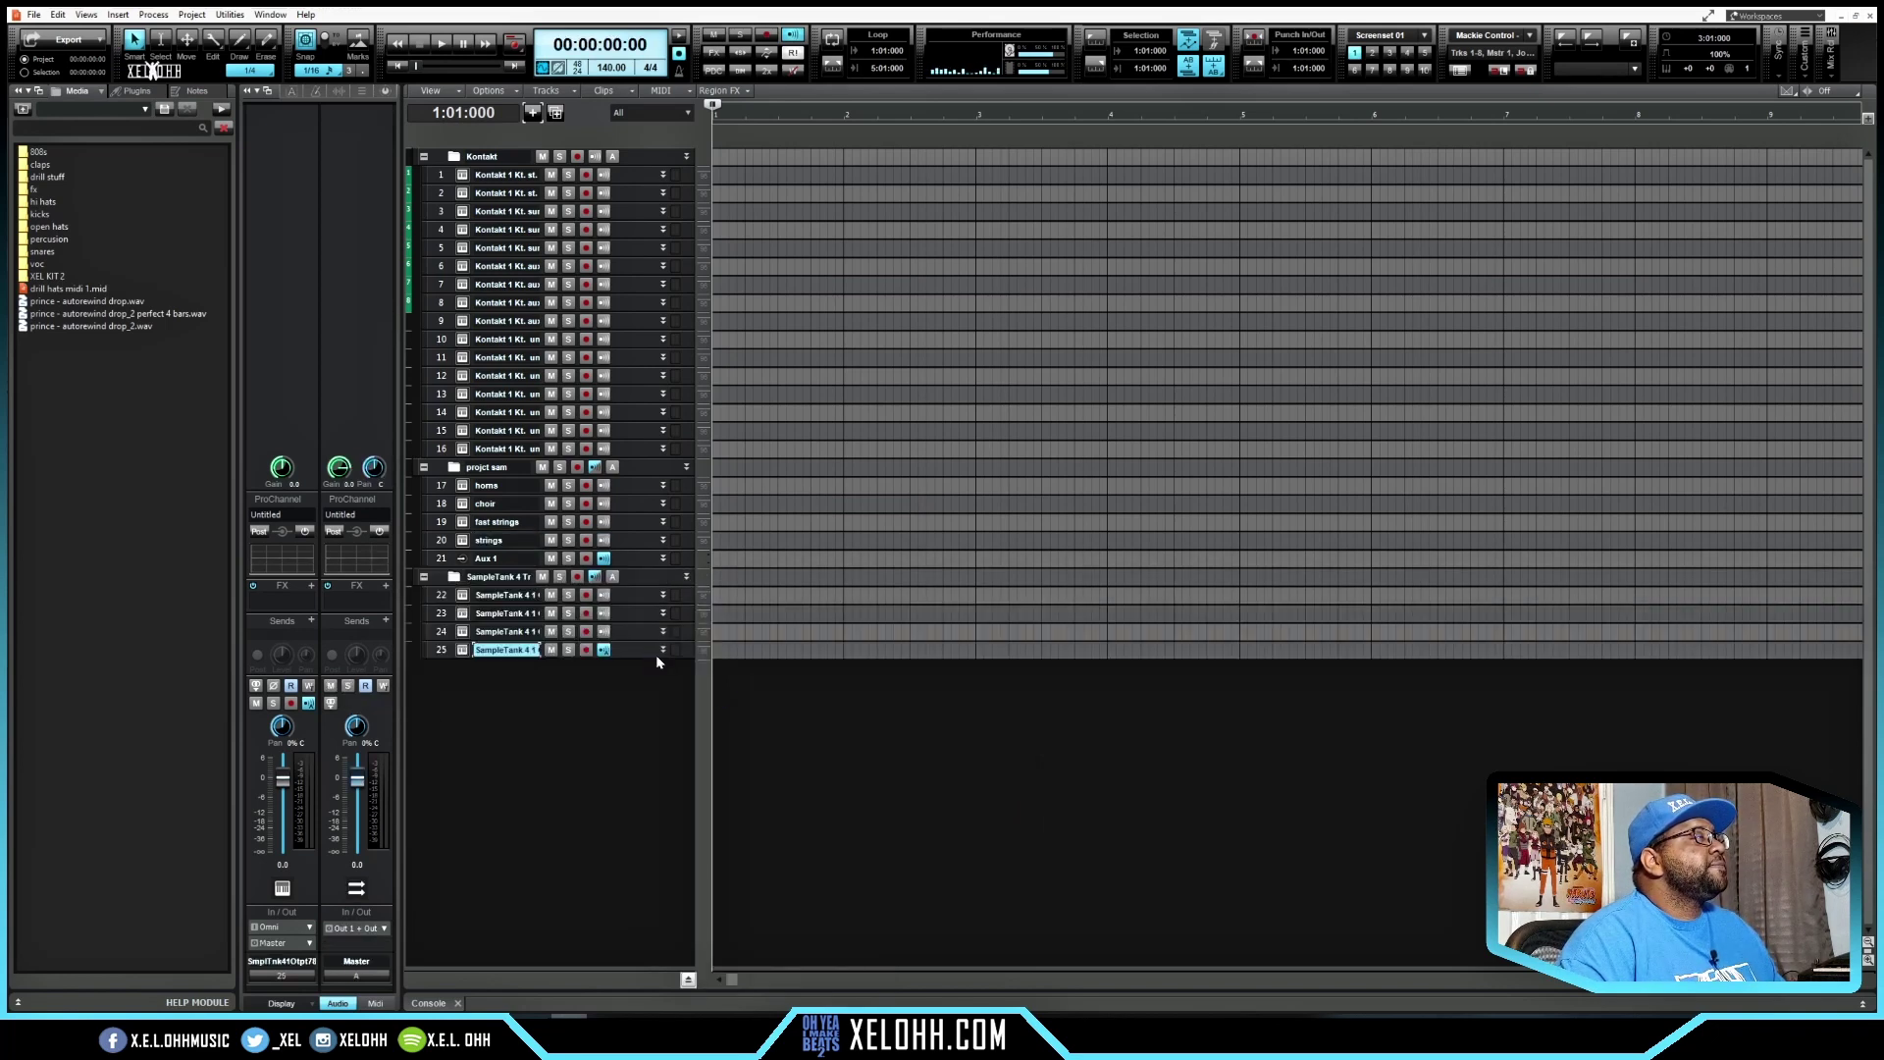
Step: Insert the drum track templates XEL Drums Komplete Kontrol and XEL Sitala Kit Just Drums 1 below the SampleTank tracks
right_click(603, 691)
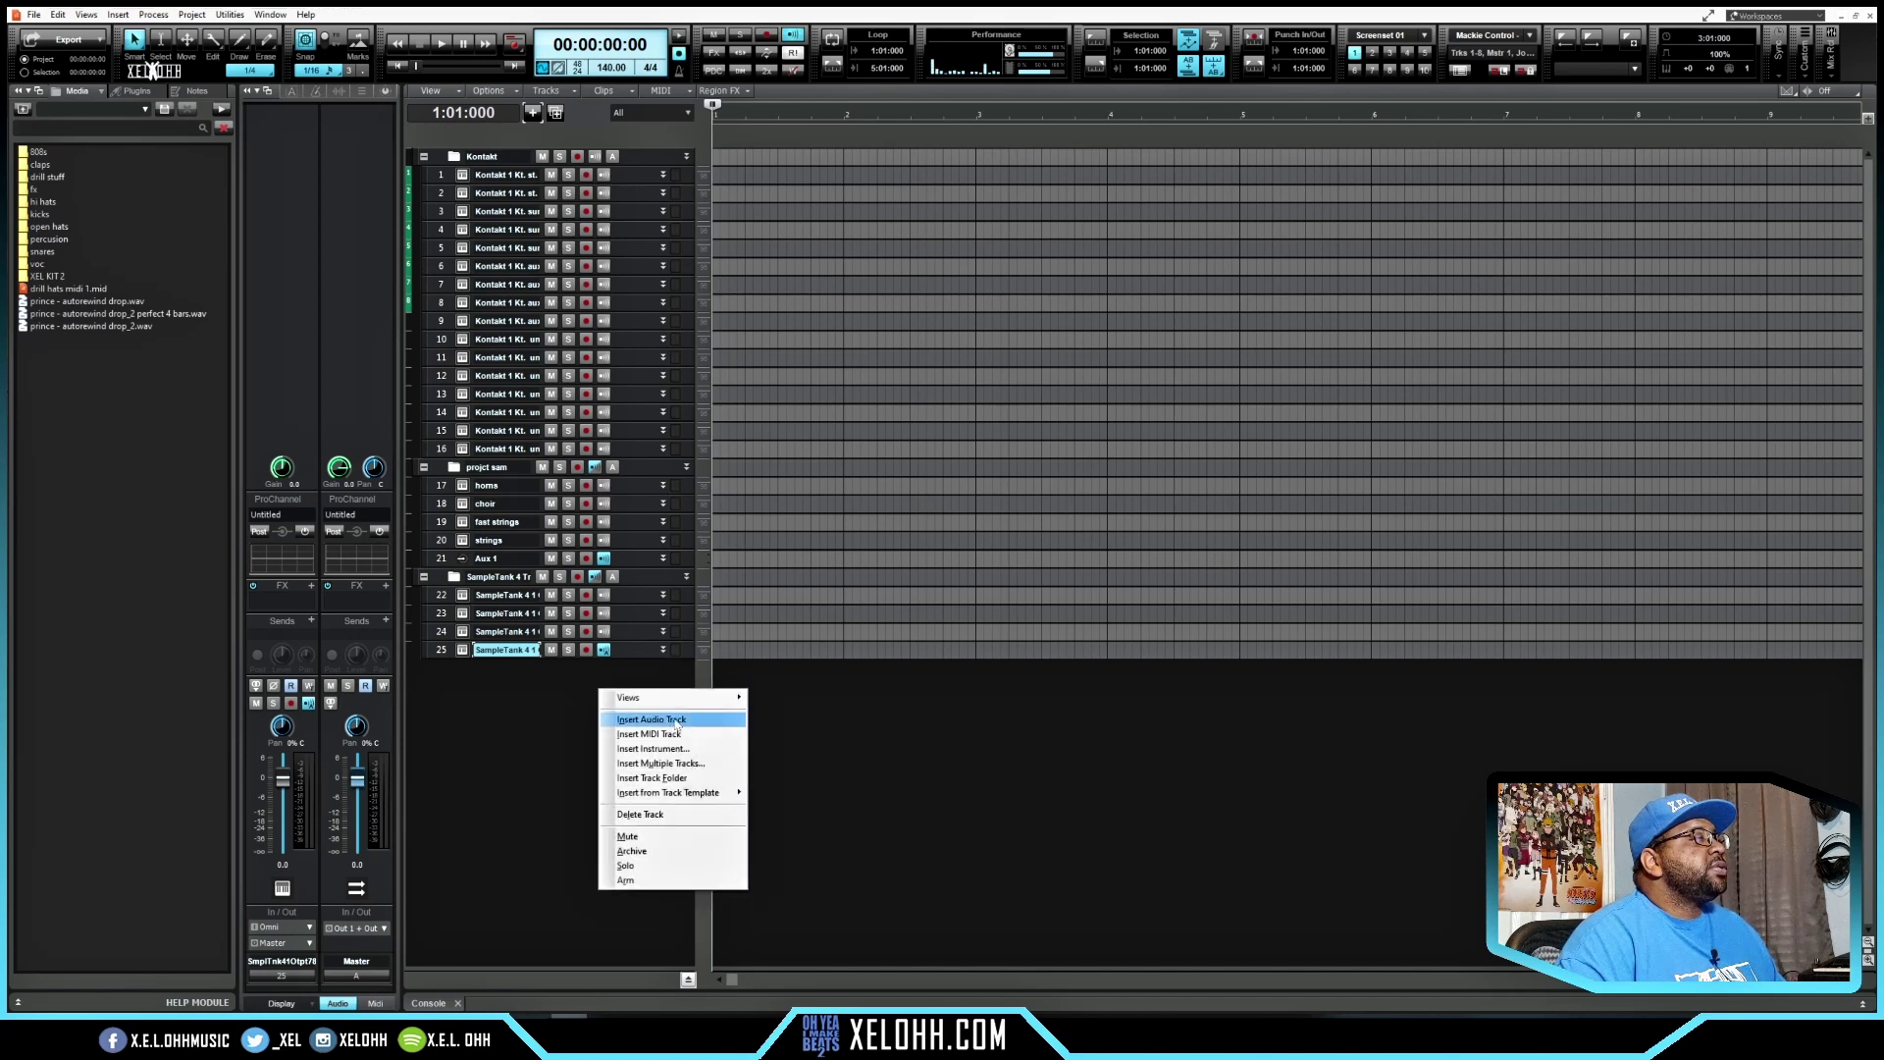
mouse_move(701, 795)
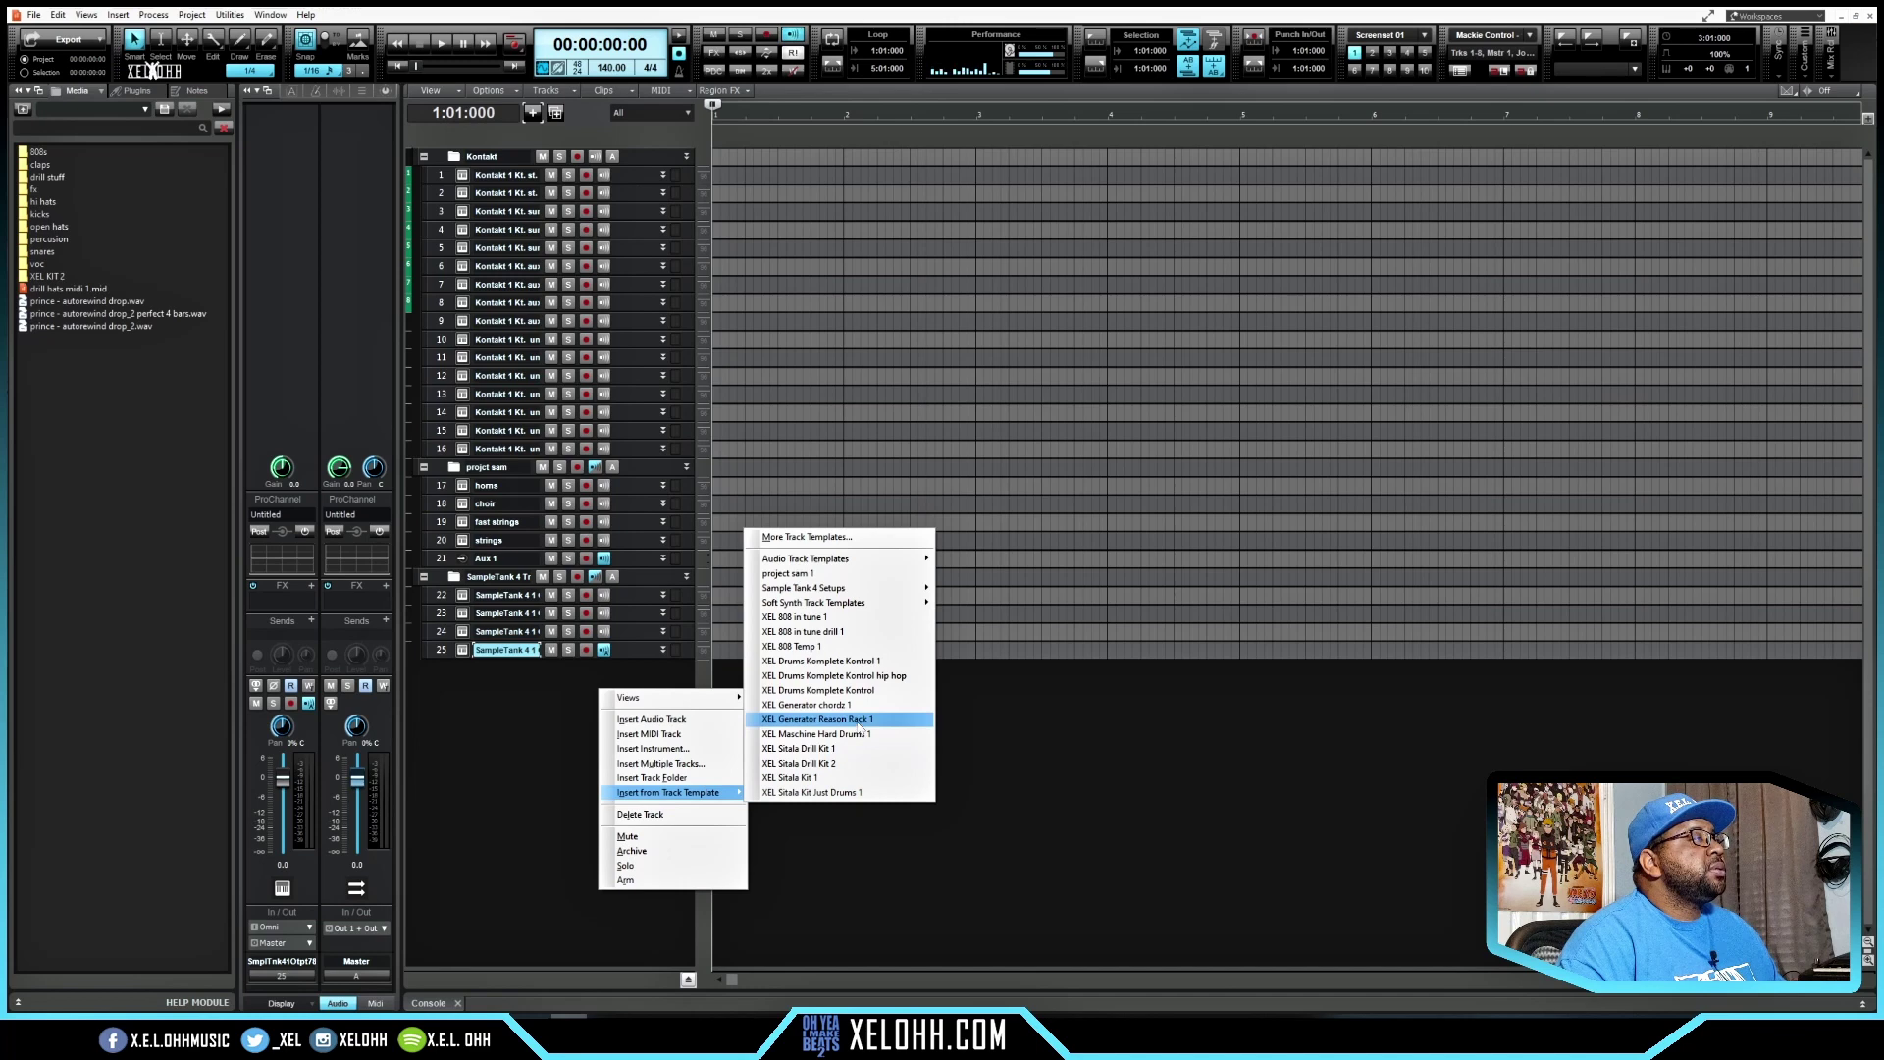
click(829, 691)
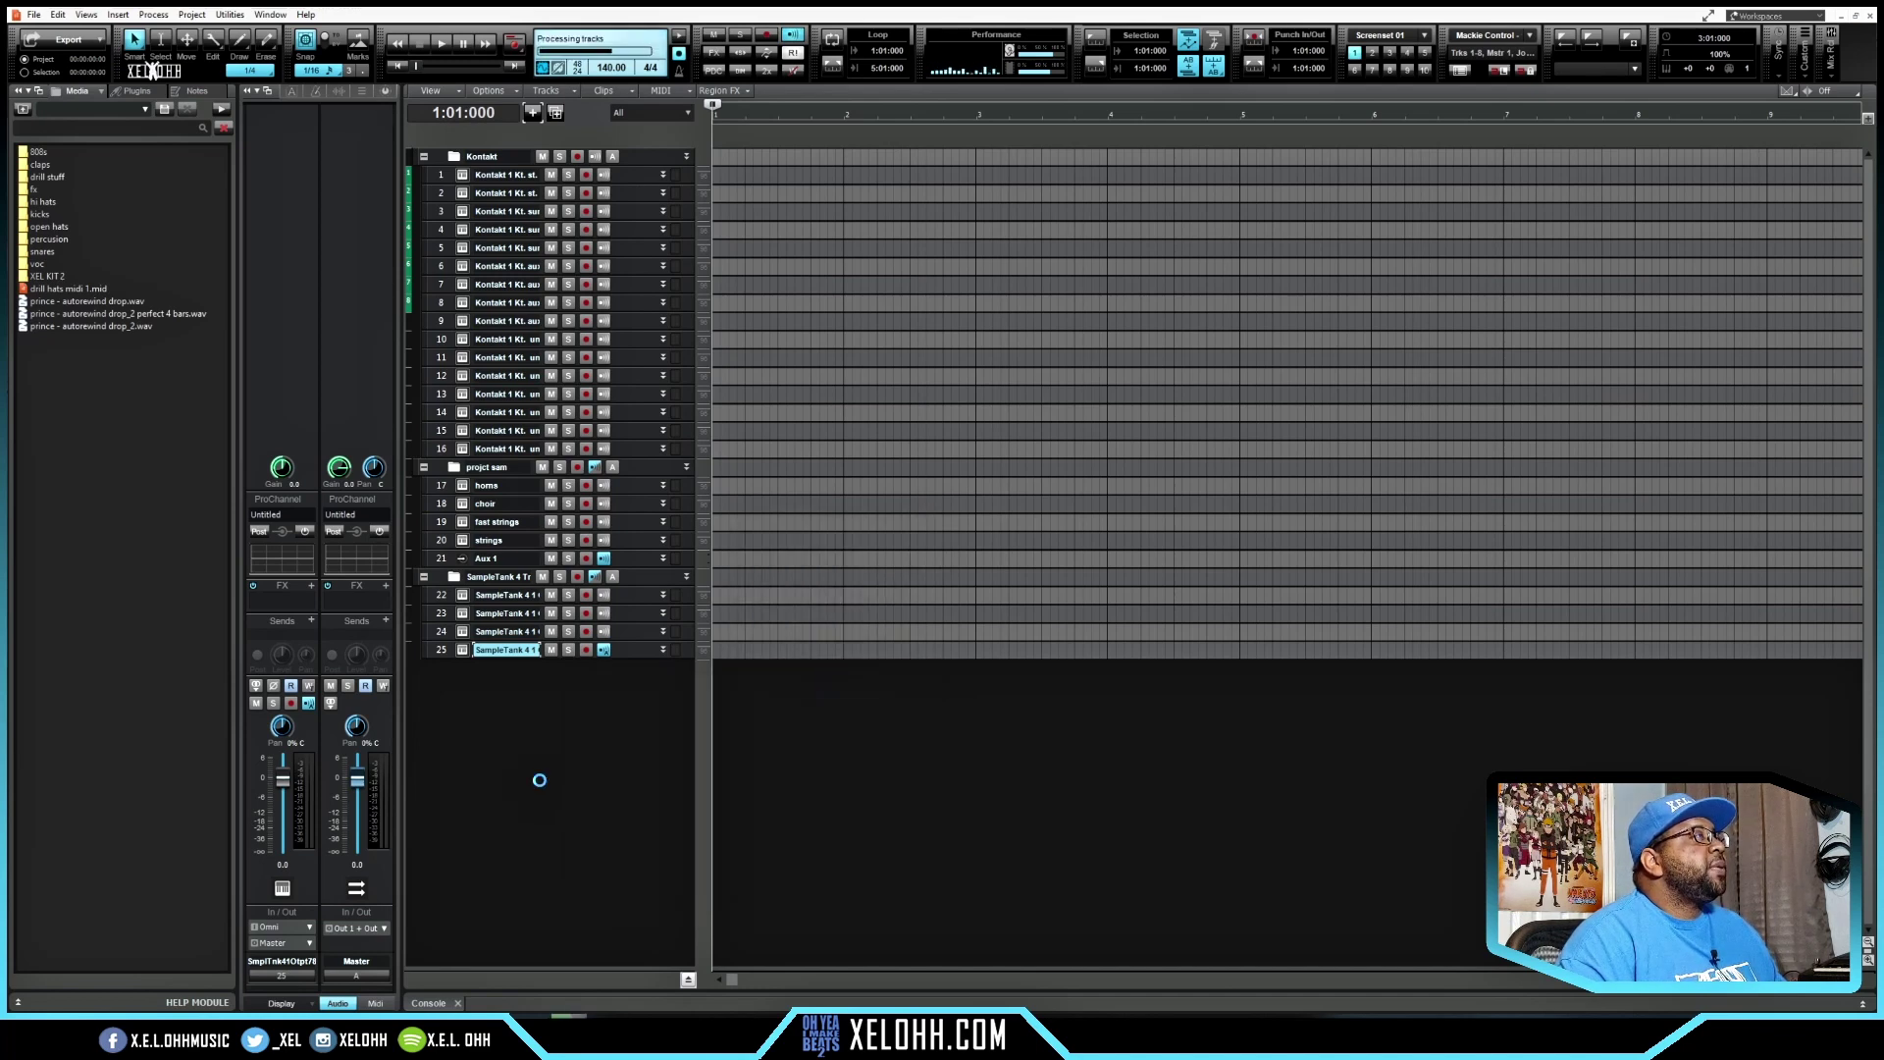
right_click(586, 827)
mouse_move(683, 734)
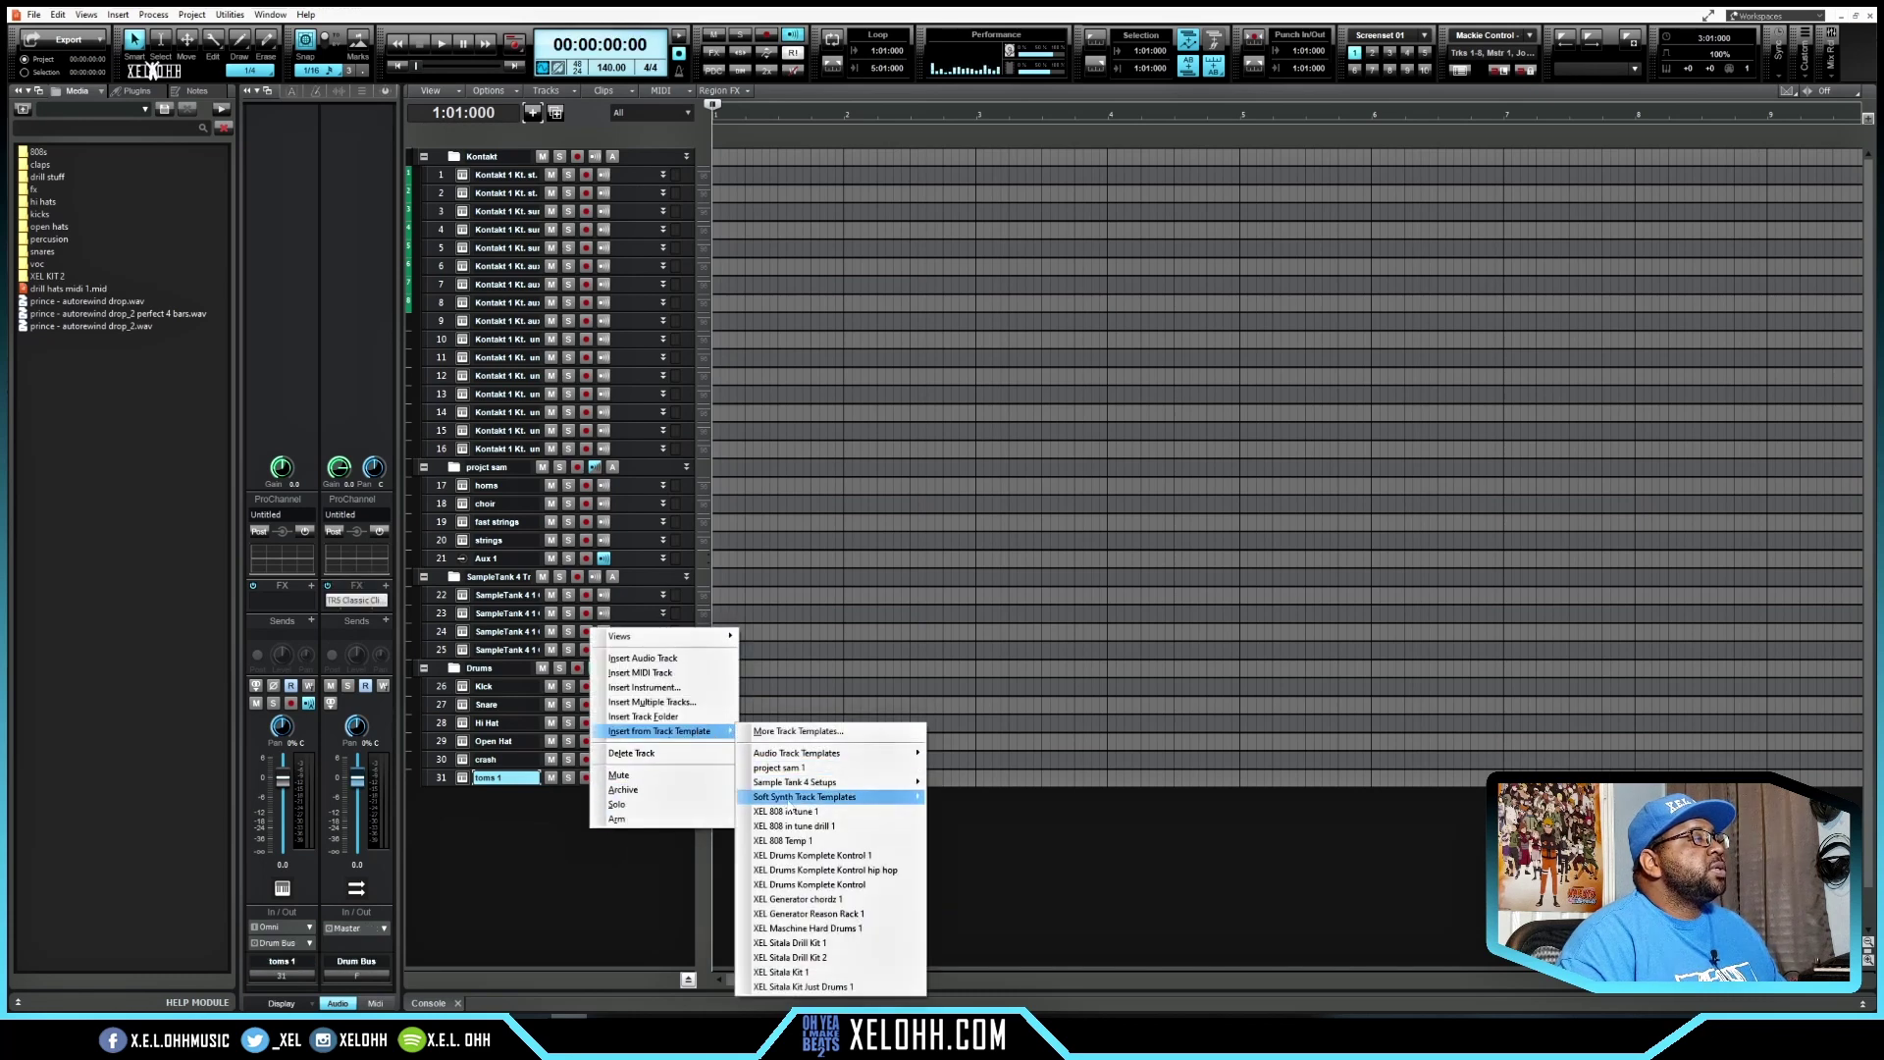
click(805, 988)
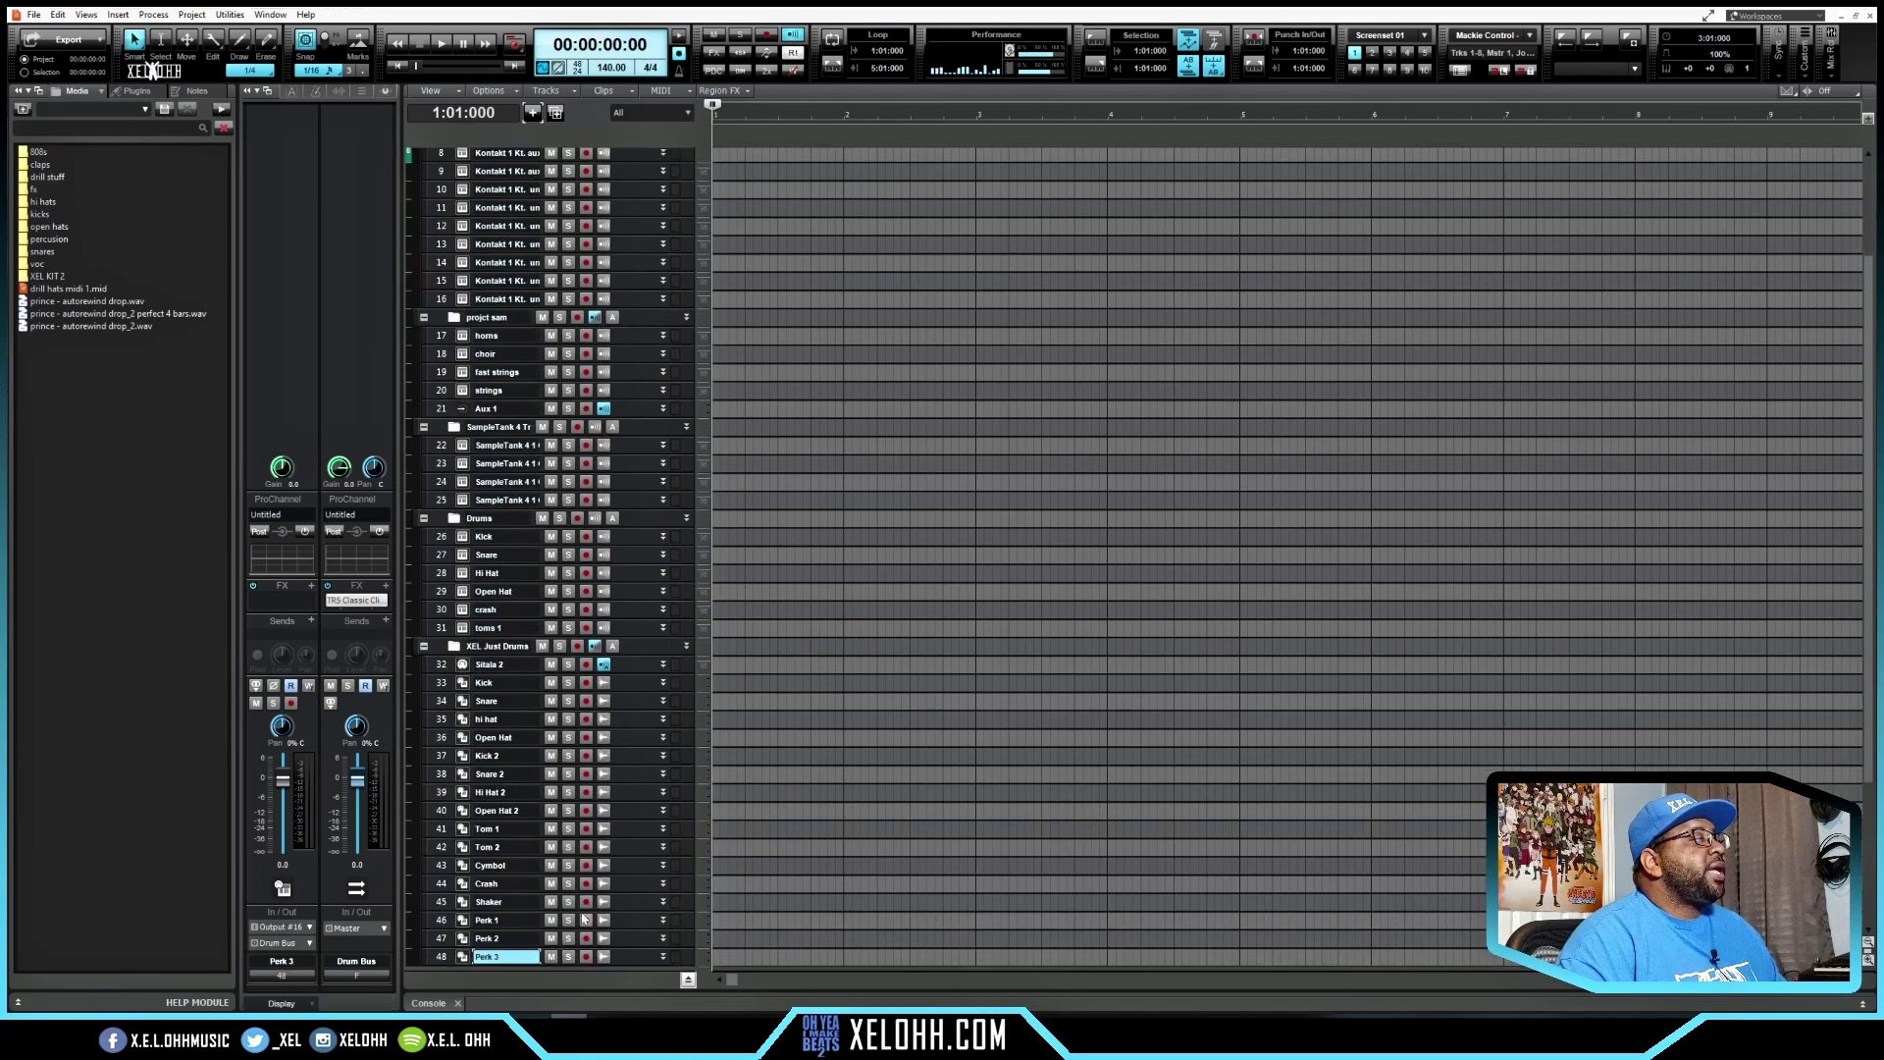
scroll(653, 840, up, 3)
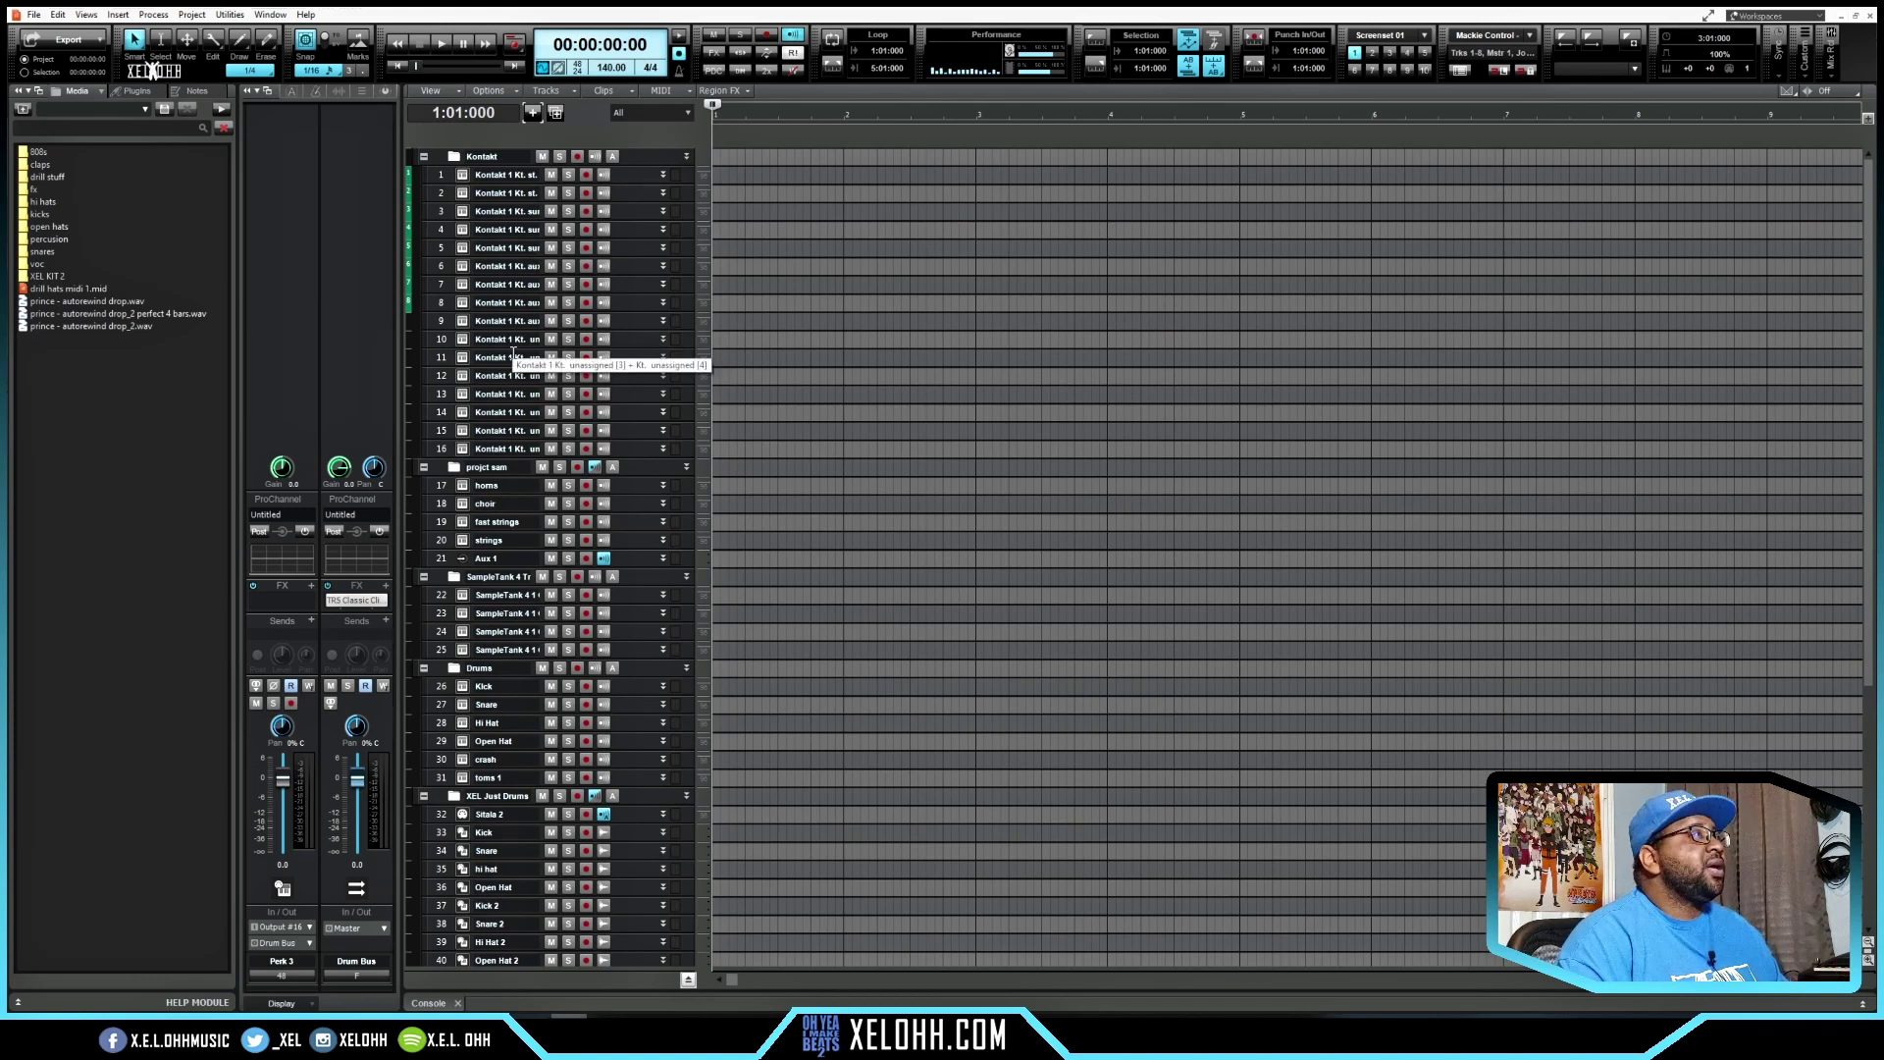
Step: Collapse and re-expand all the track folders at once, and toggle the Kontakt folder on its own
ctrl+shift+click(424, 158)
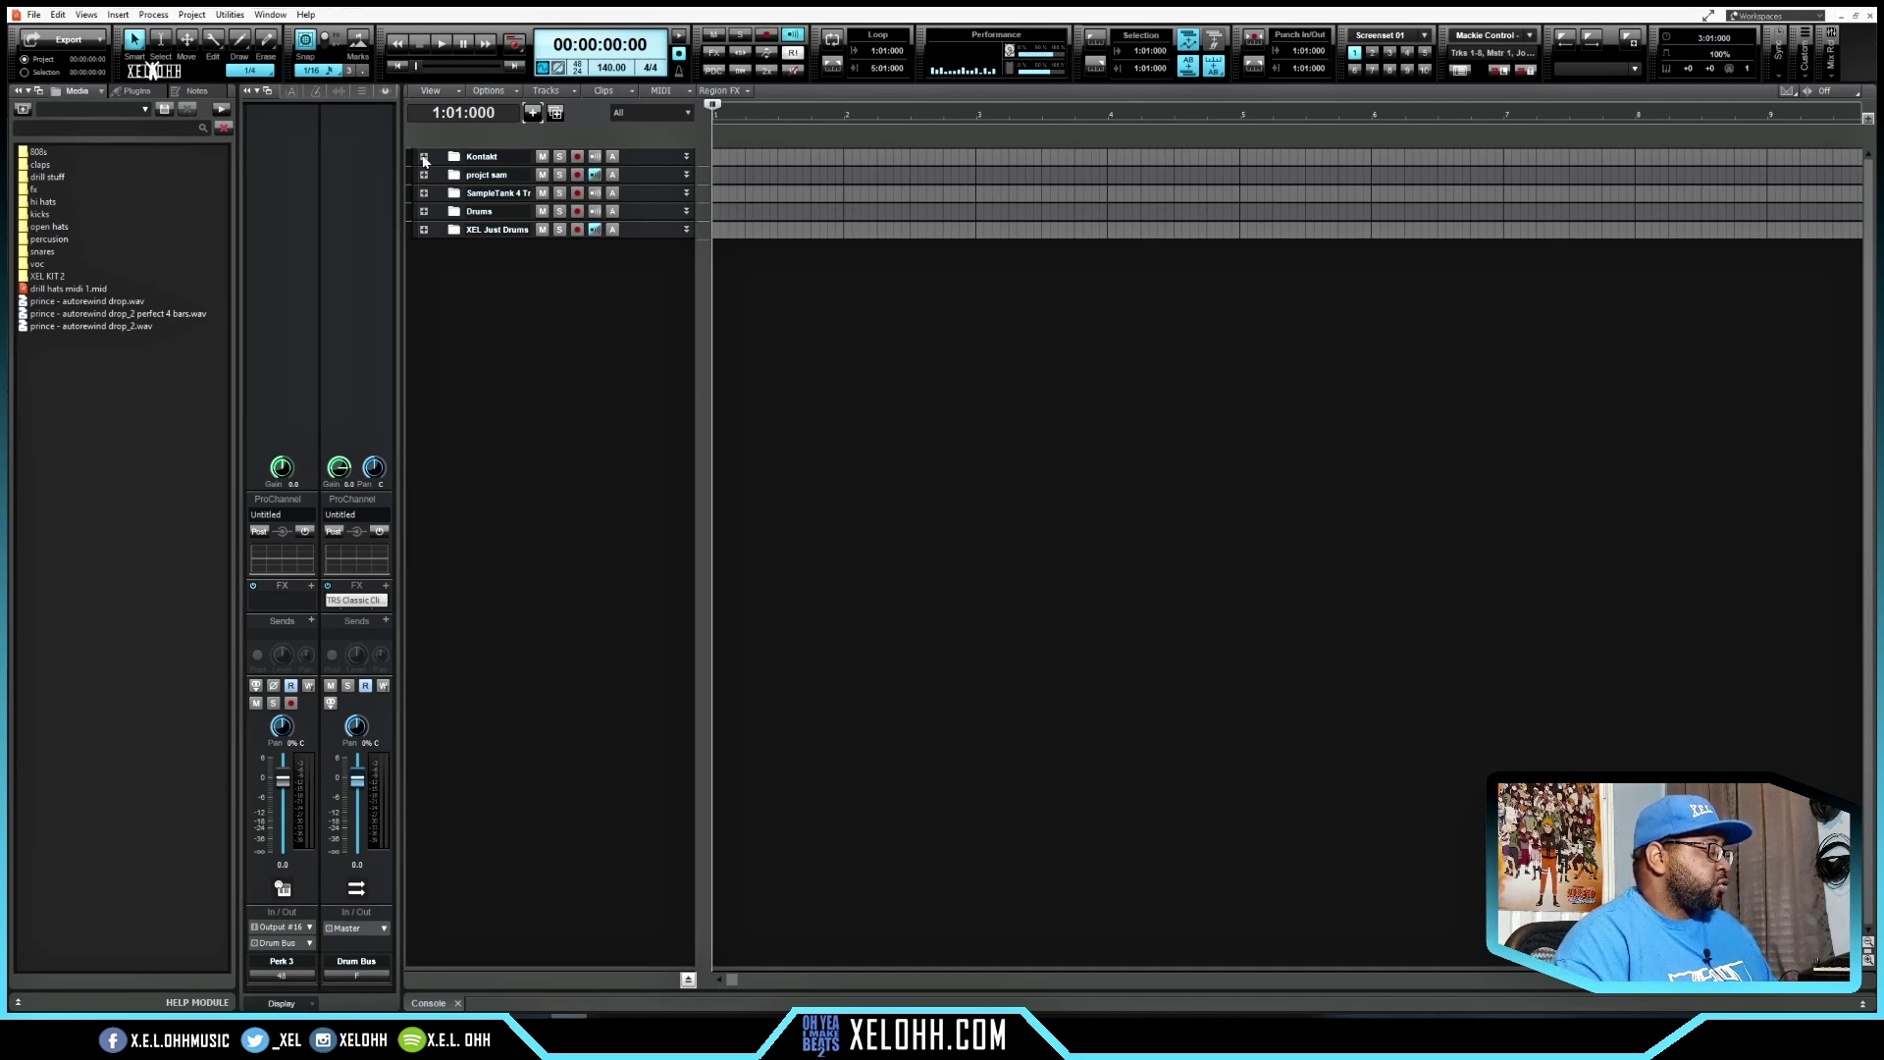
ctrl+shift+click(424, 158)
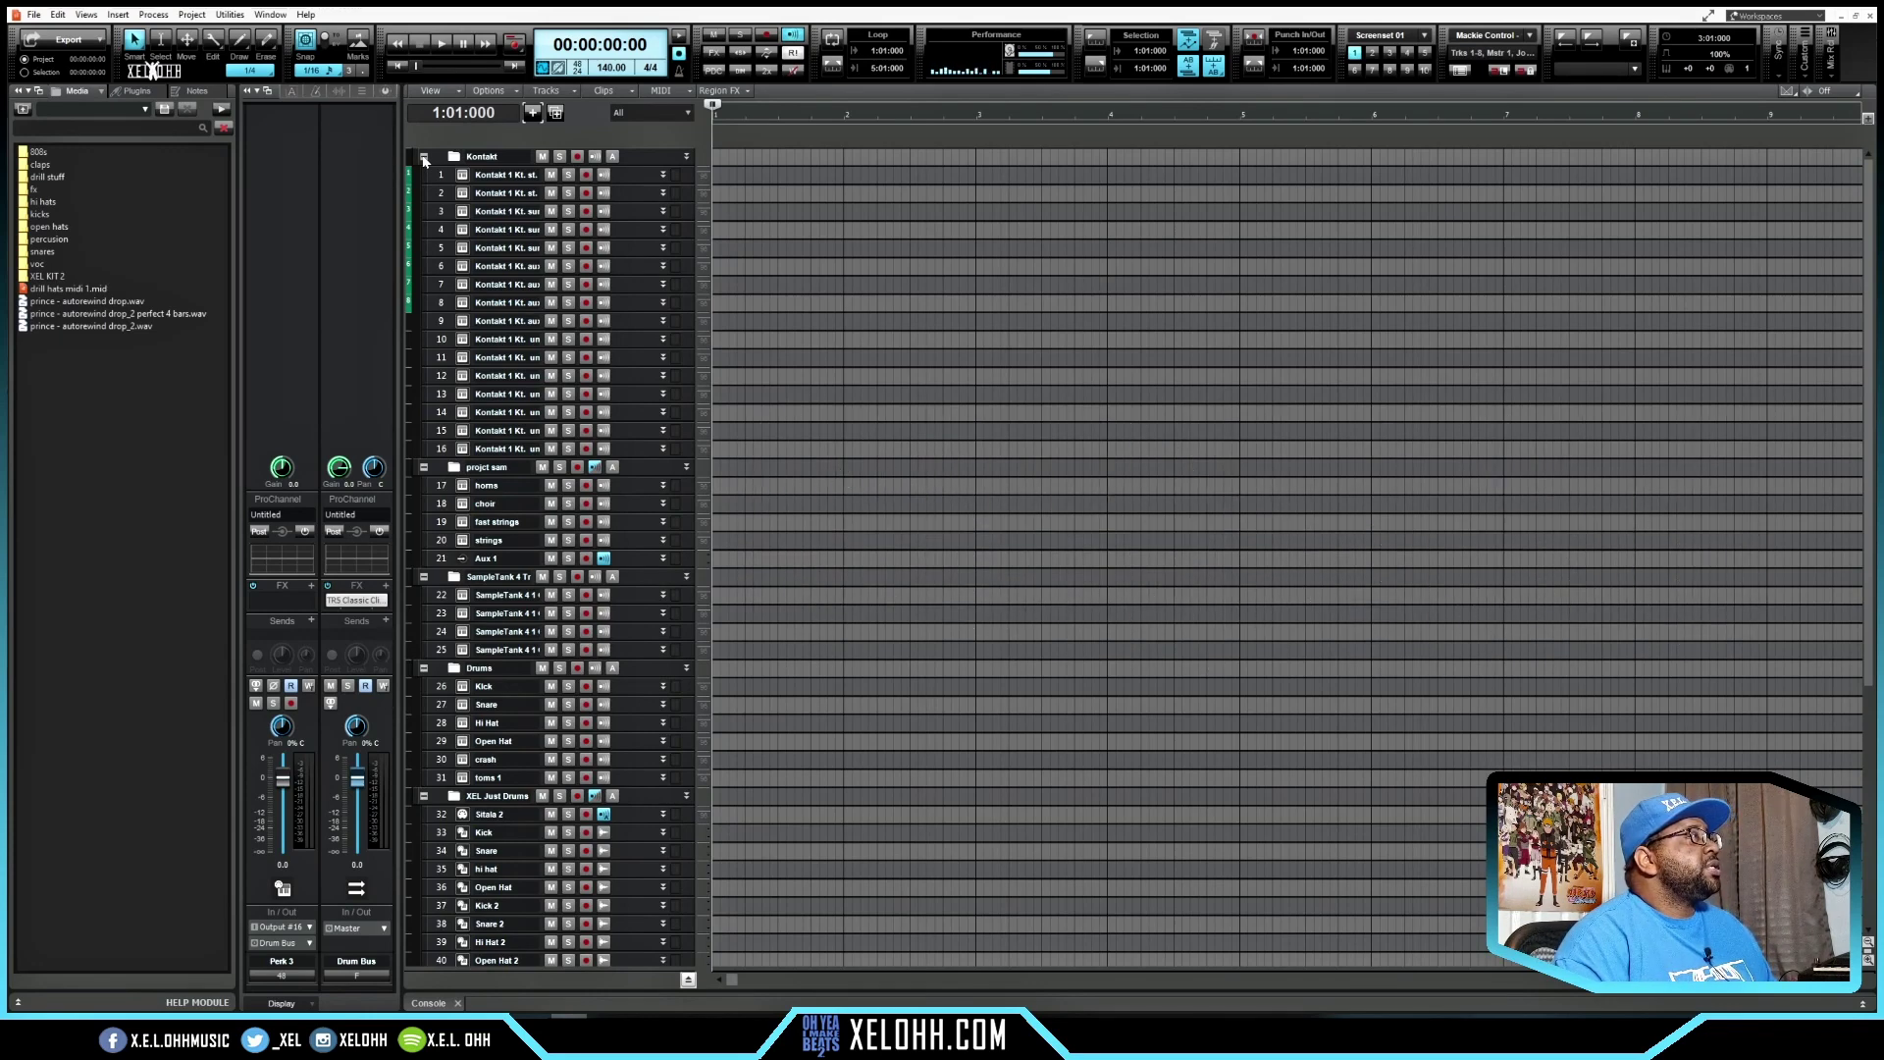
click(423, 158)
click(424, 158)
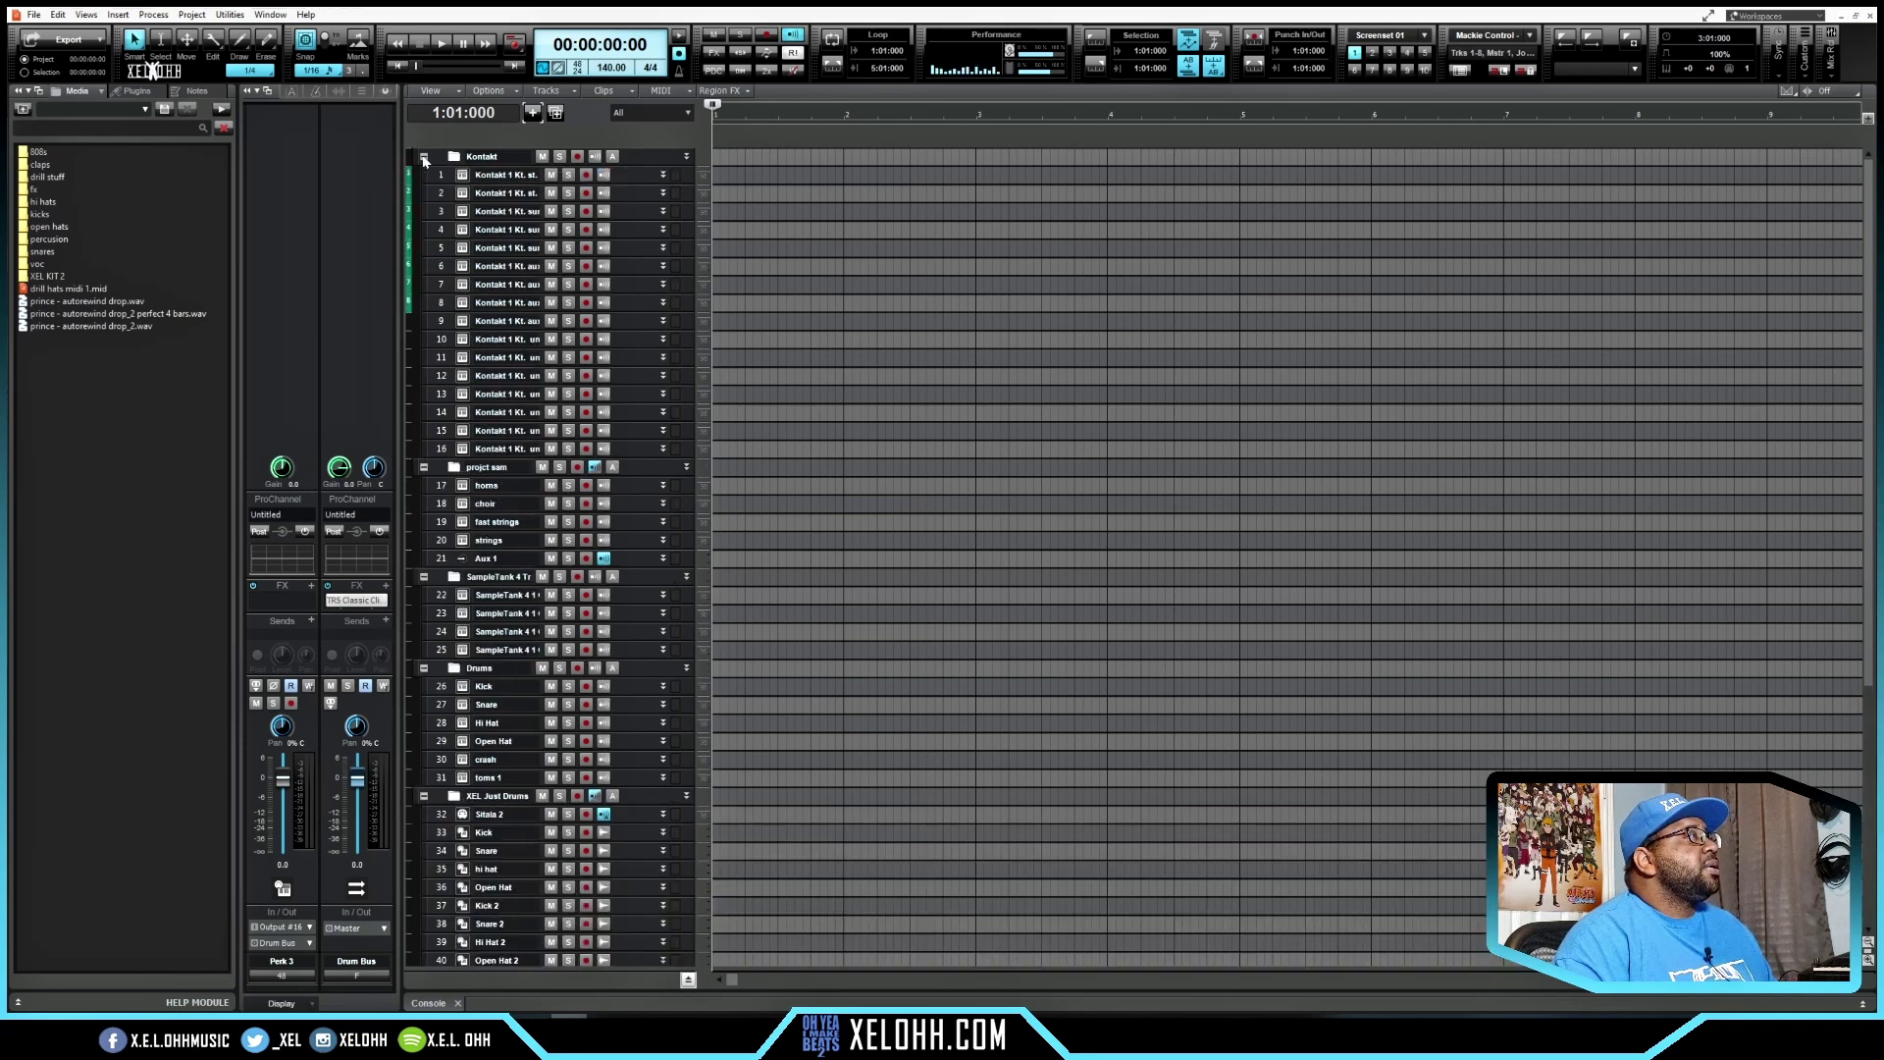
Step: Move the projct sam folder into the Kontakt folder, and collapse and re-expand Kontakt to check the nesting
right_click(643, 468)
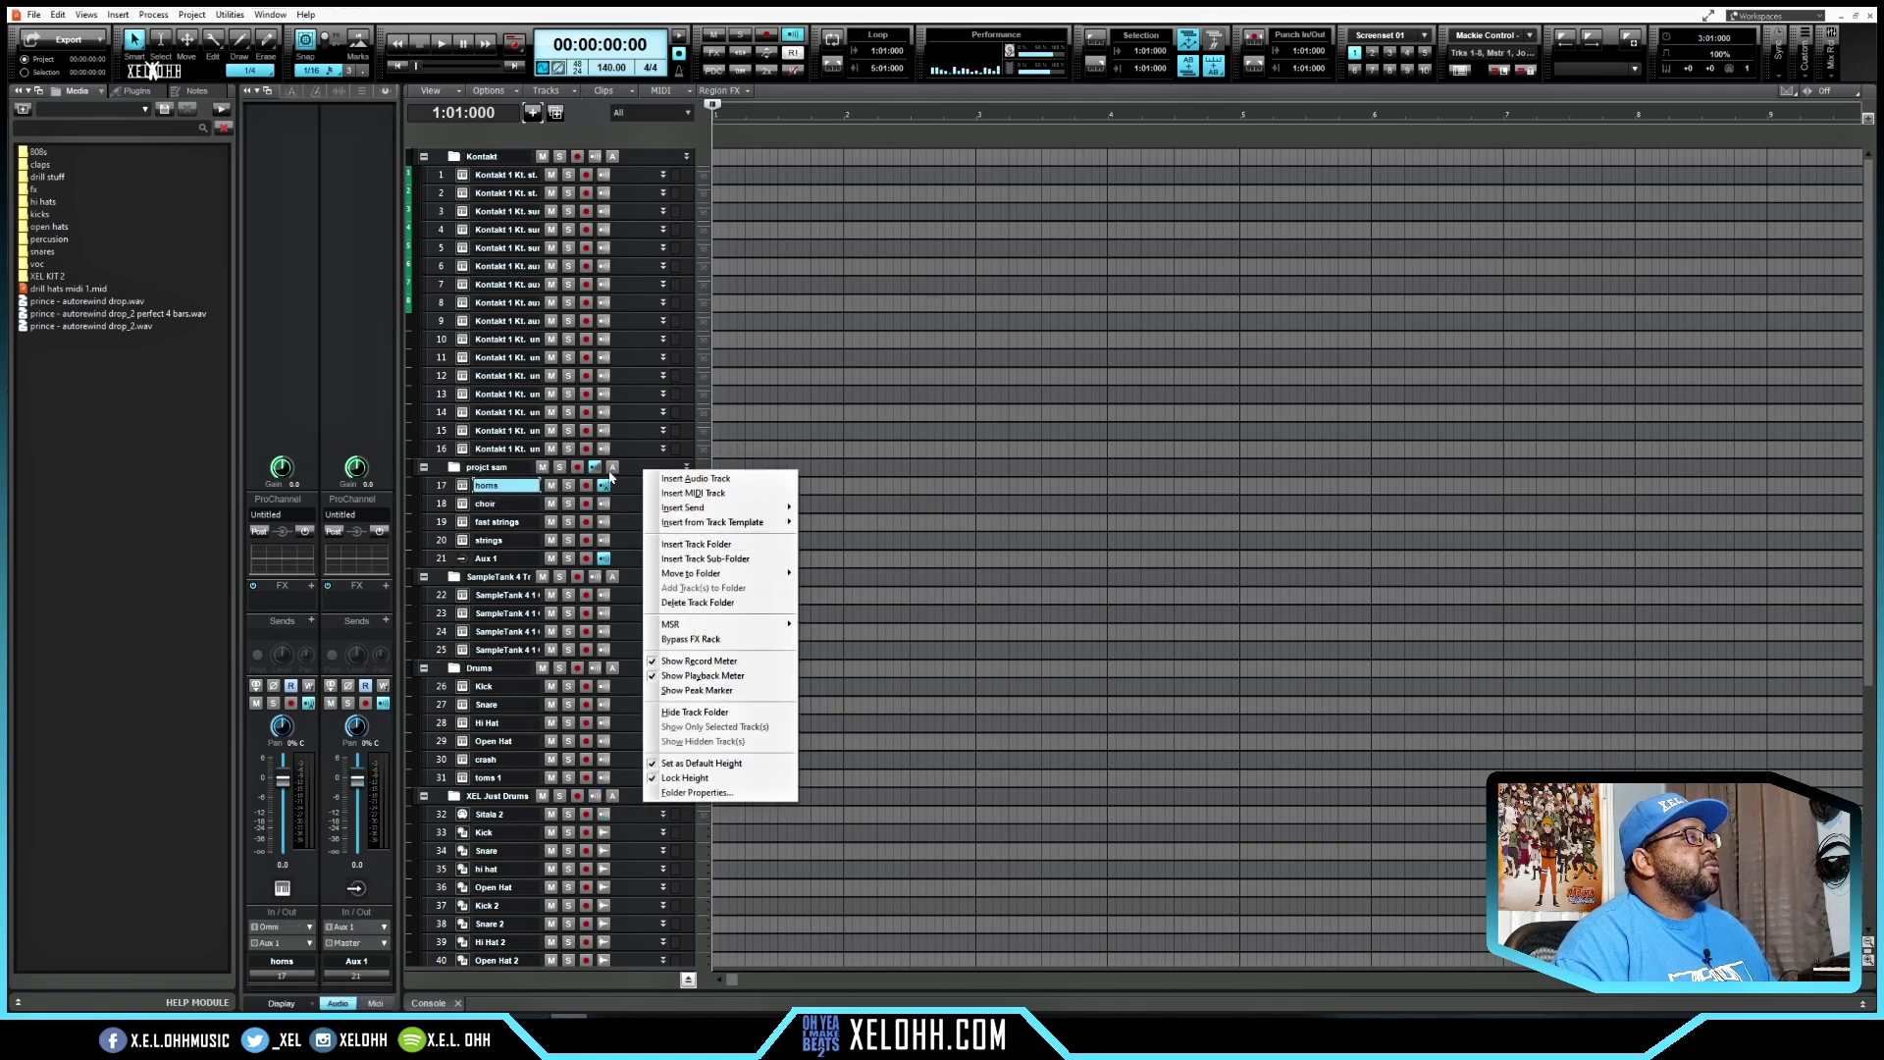
mouse_move(729, 575)
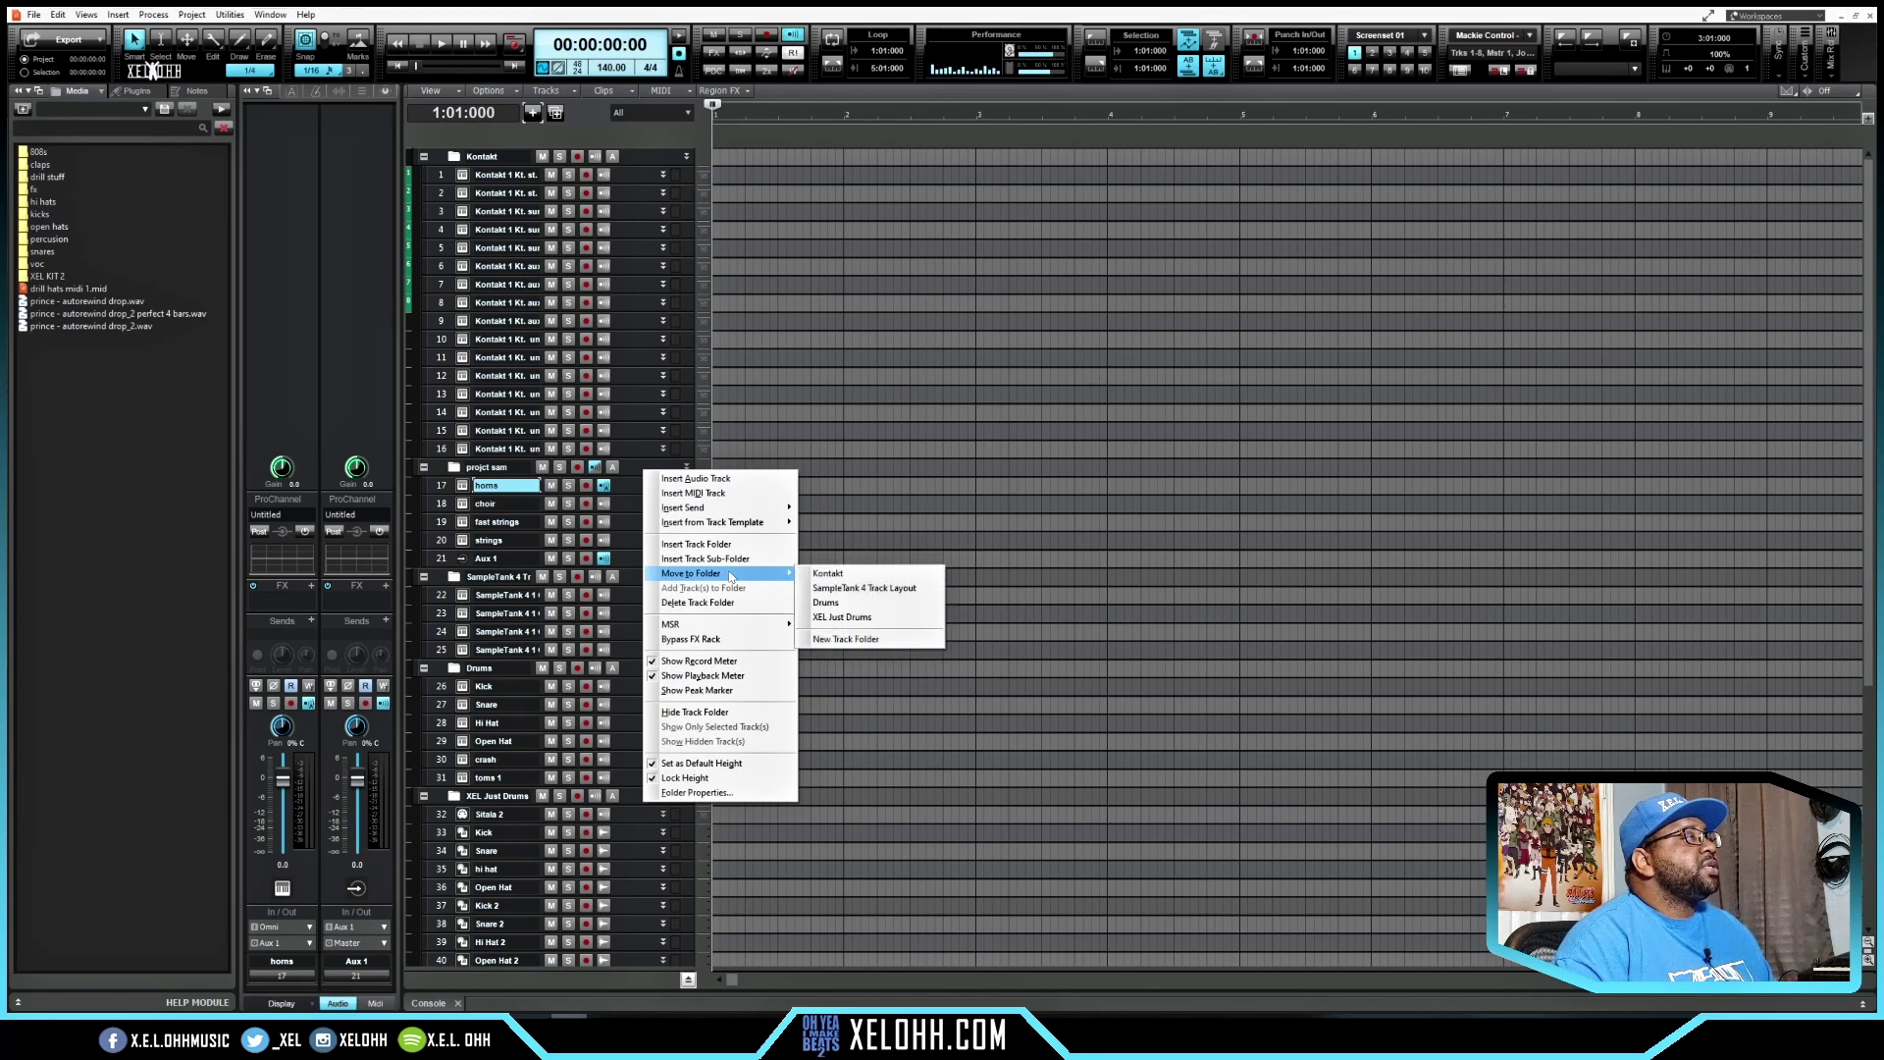
right_click(638, 462)
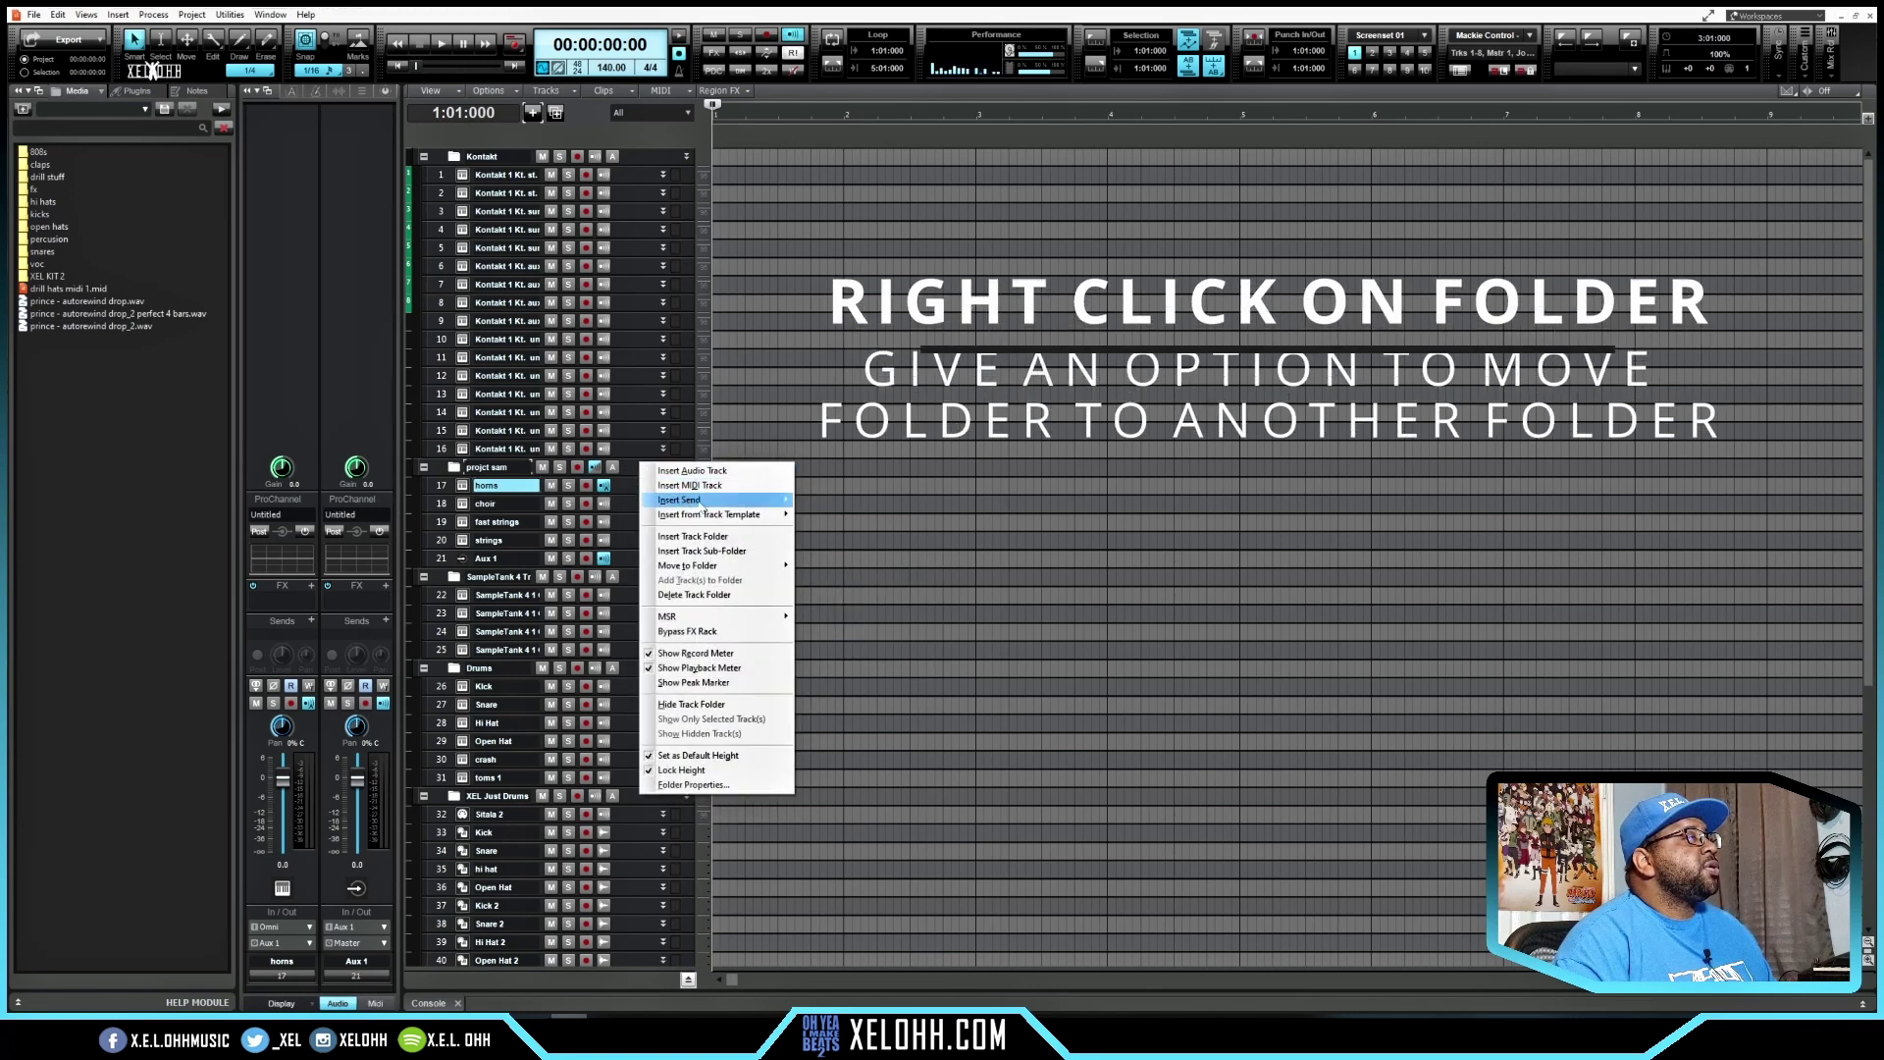
mouse_move(759, 569)
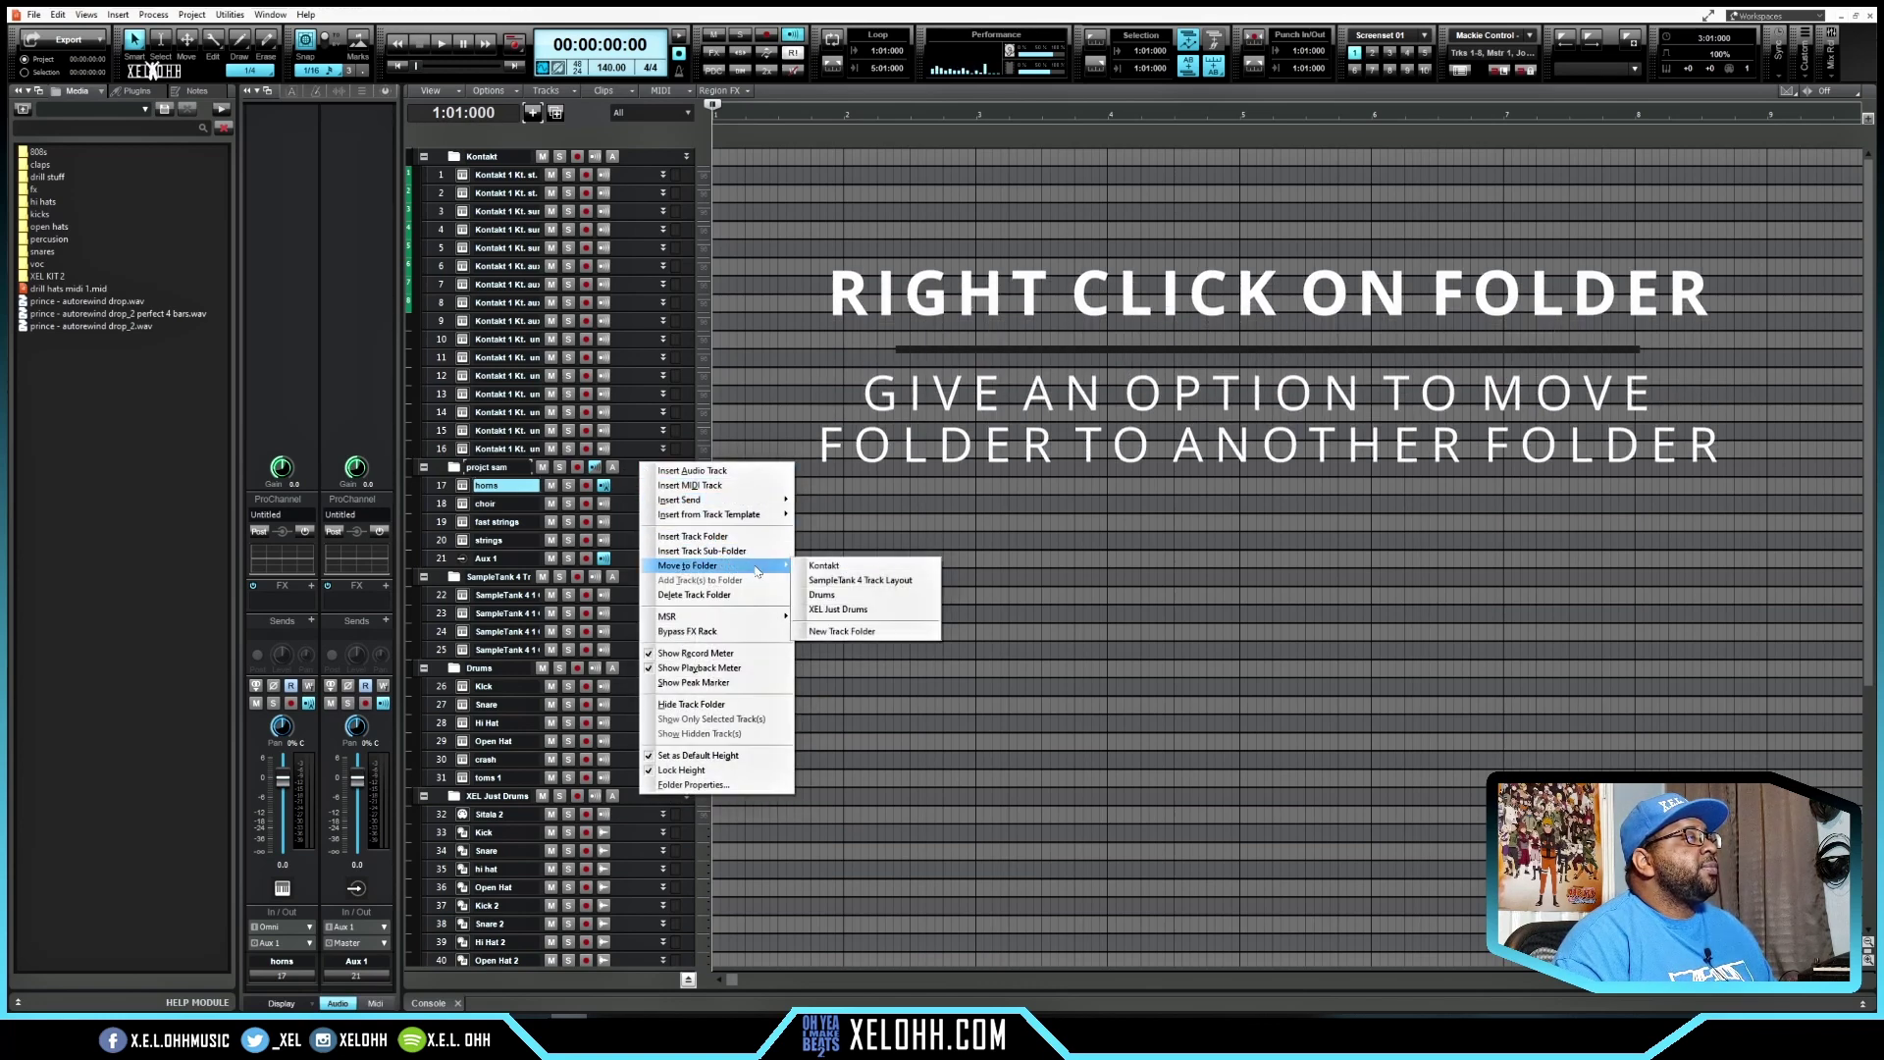
click(860, 568)
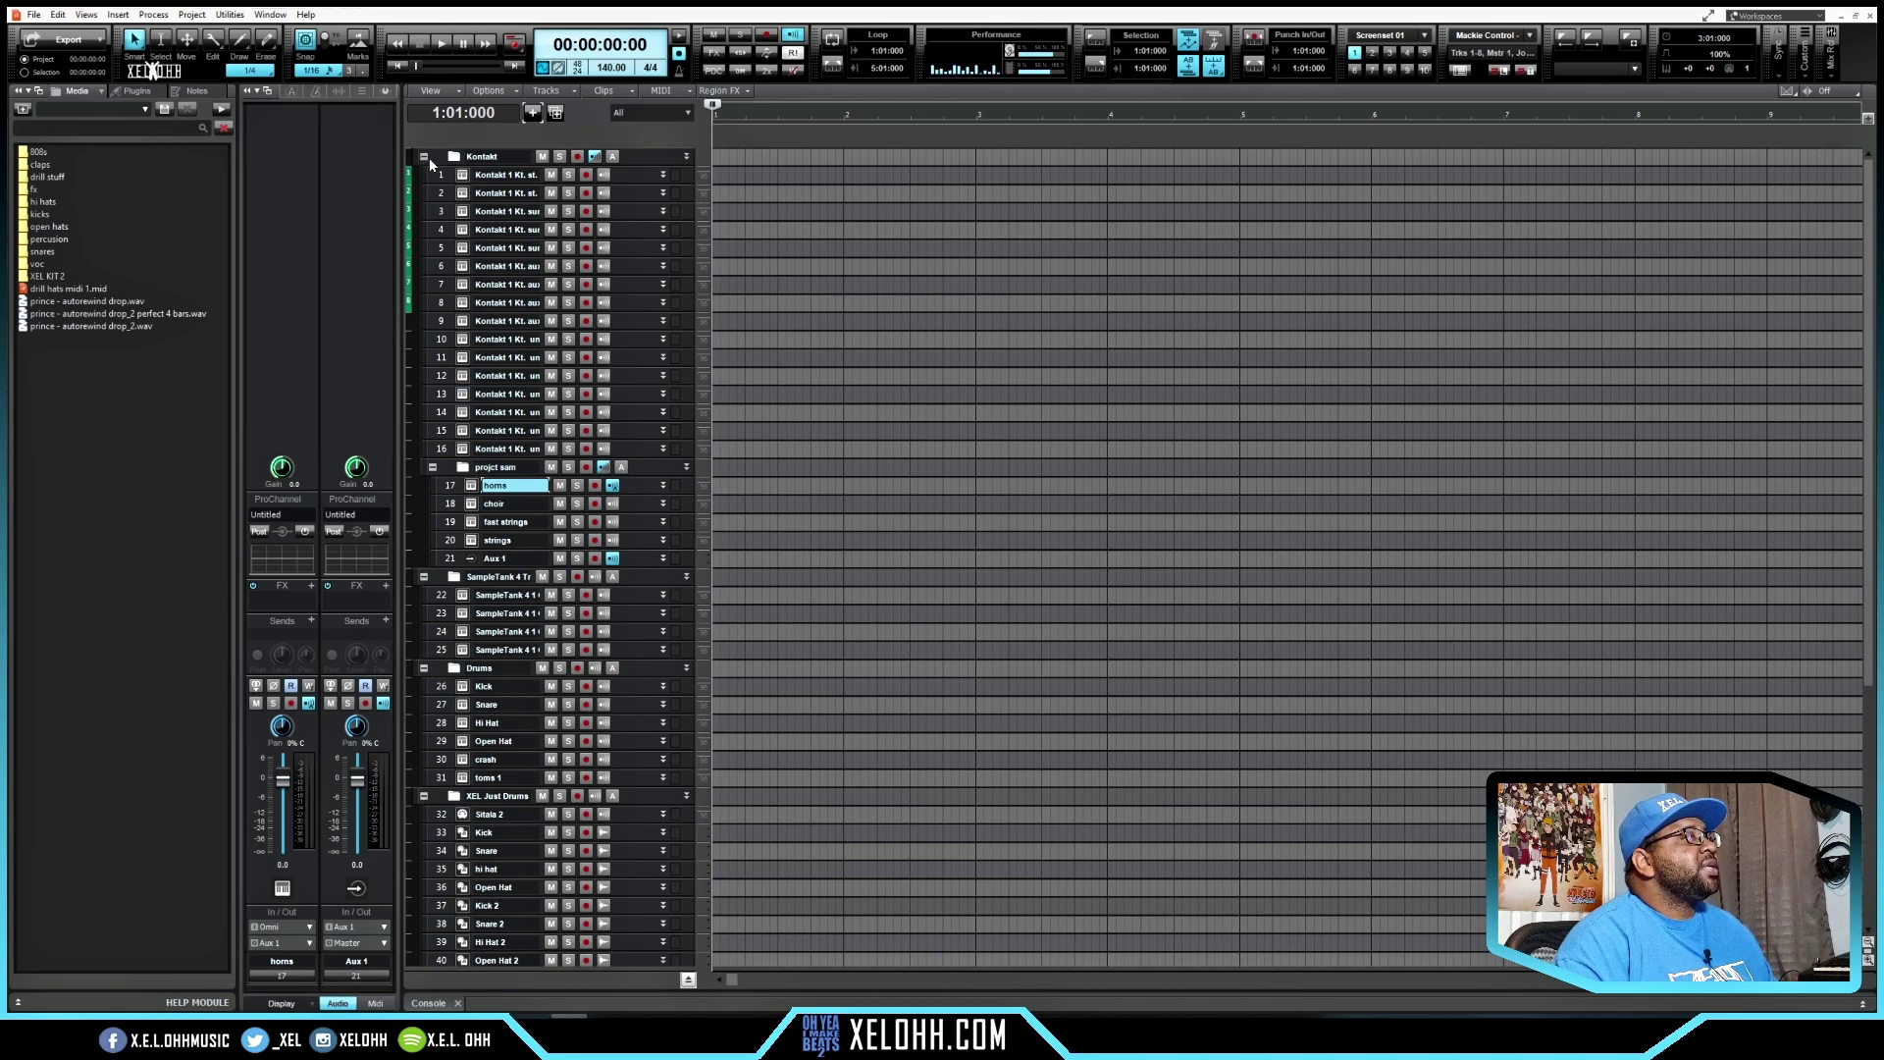
click(423, 158)
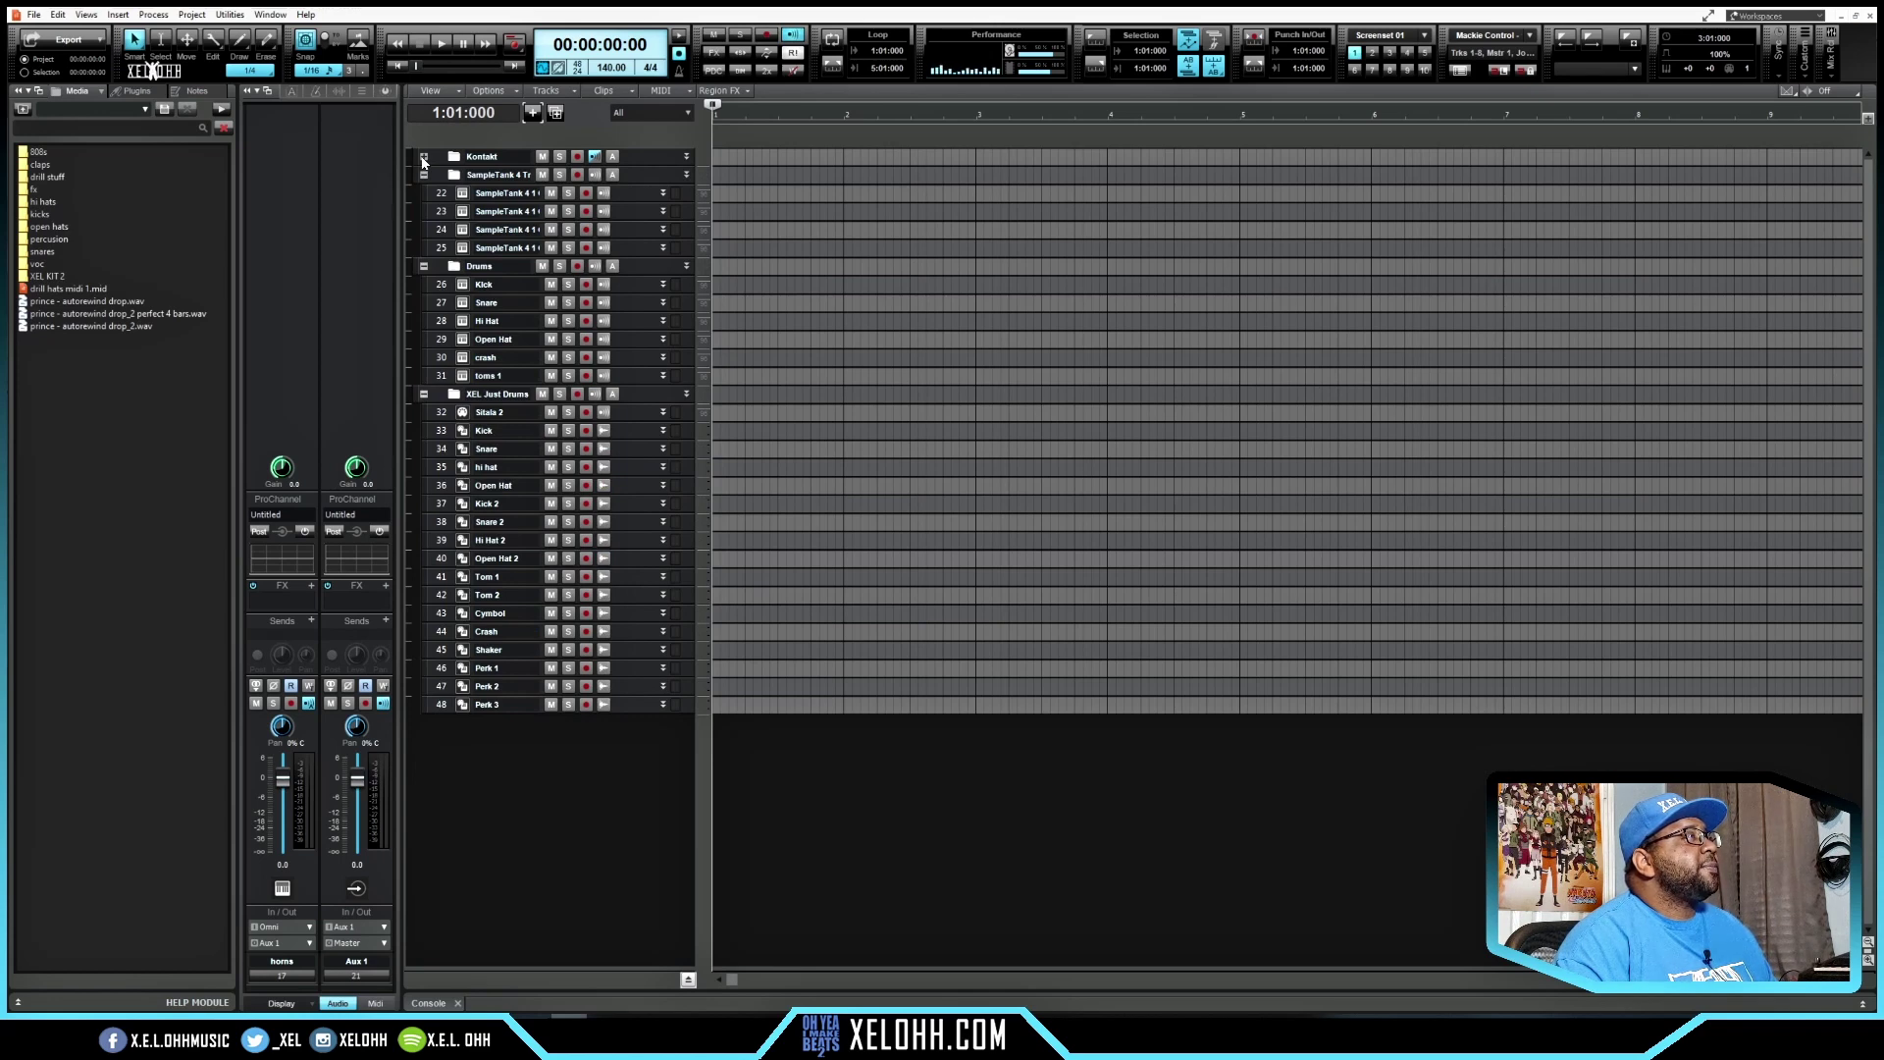
click(423, 158)
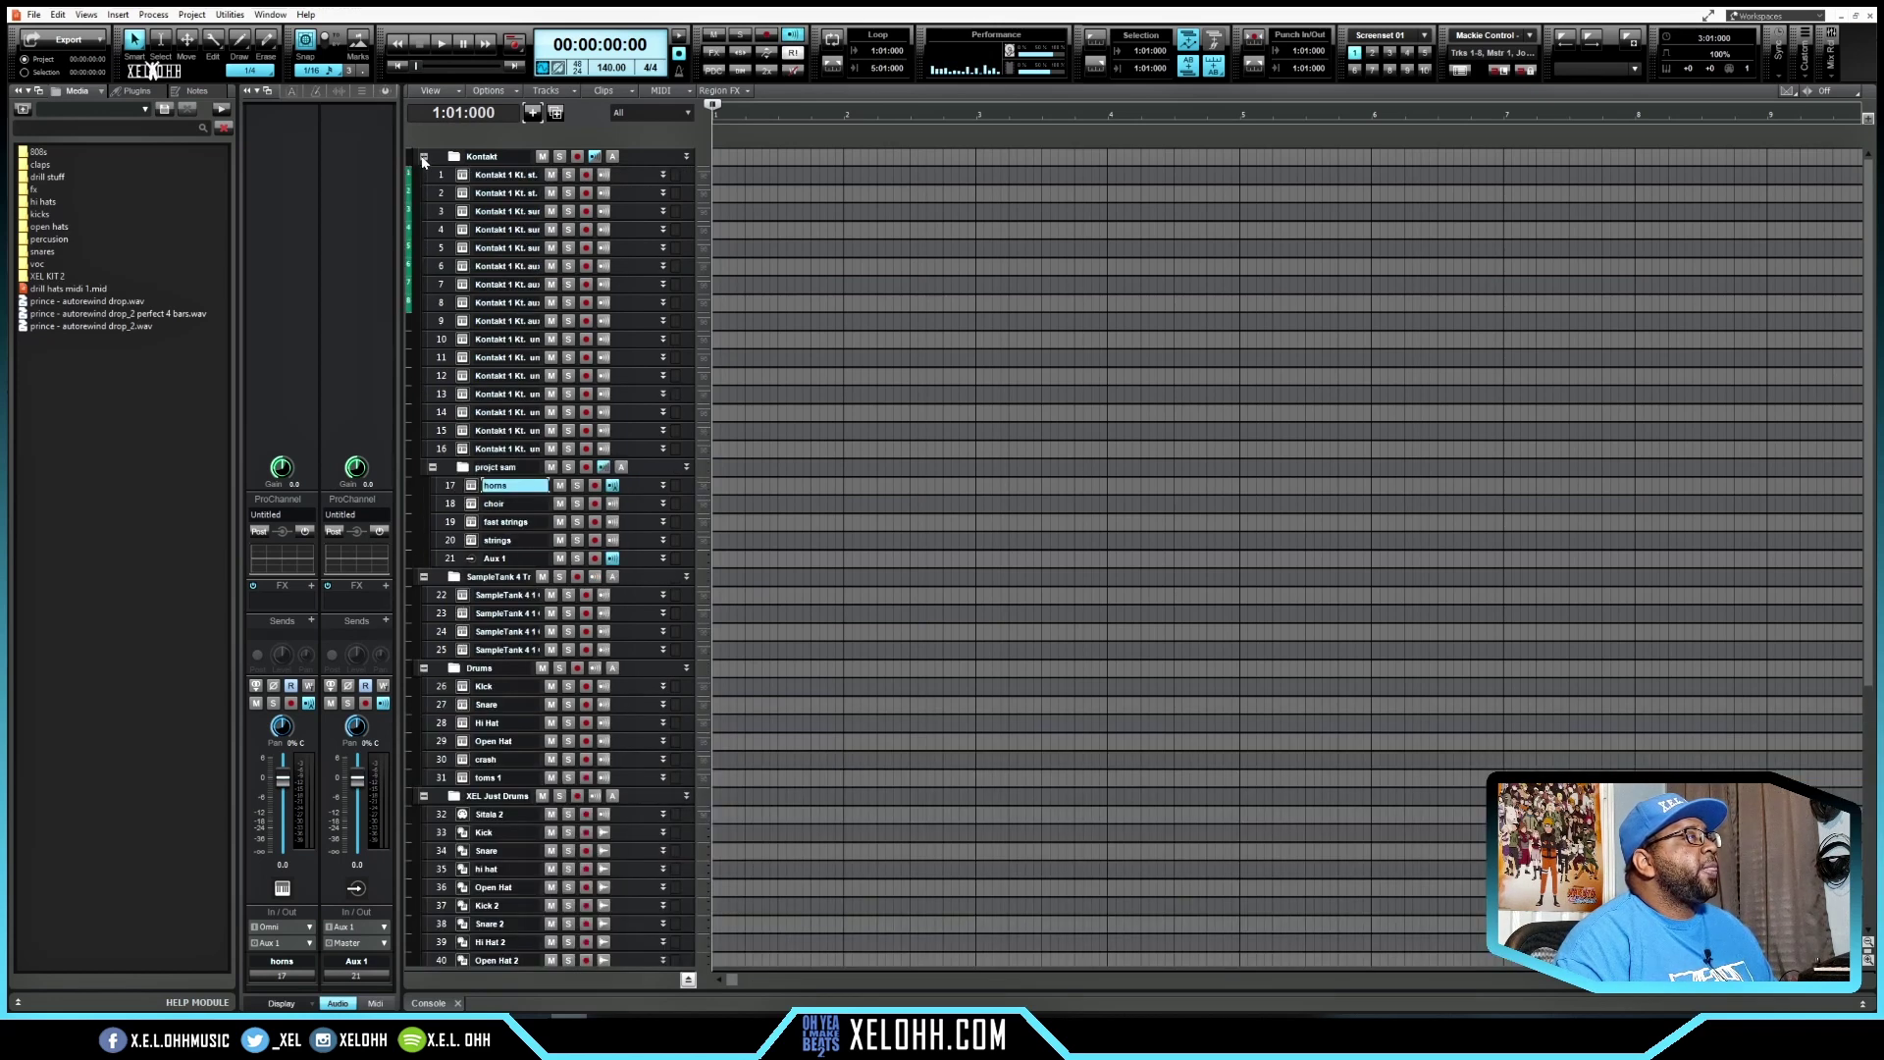
Step: Remove the projct sam folder from the Kontakt folder and check its place in the track list
right_click(647, 469)
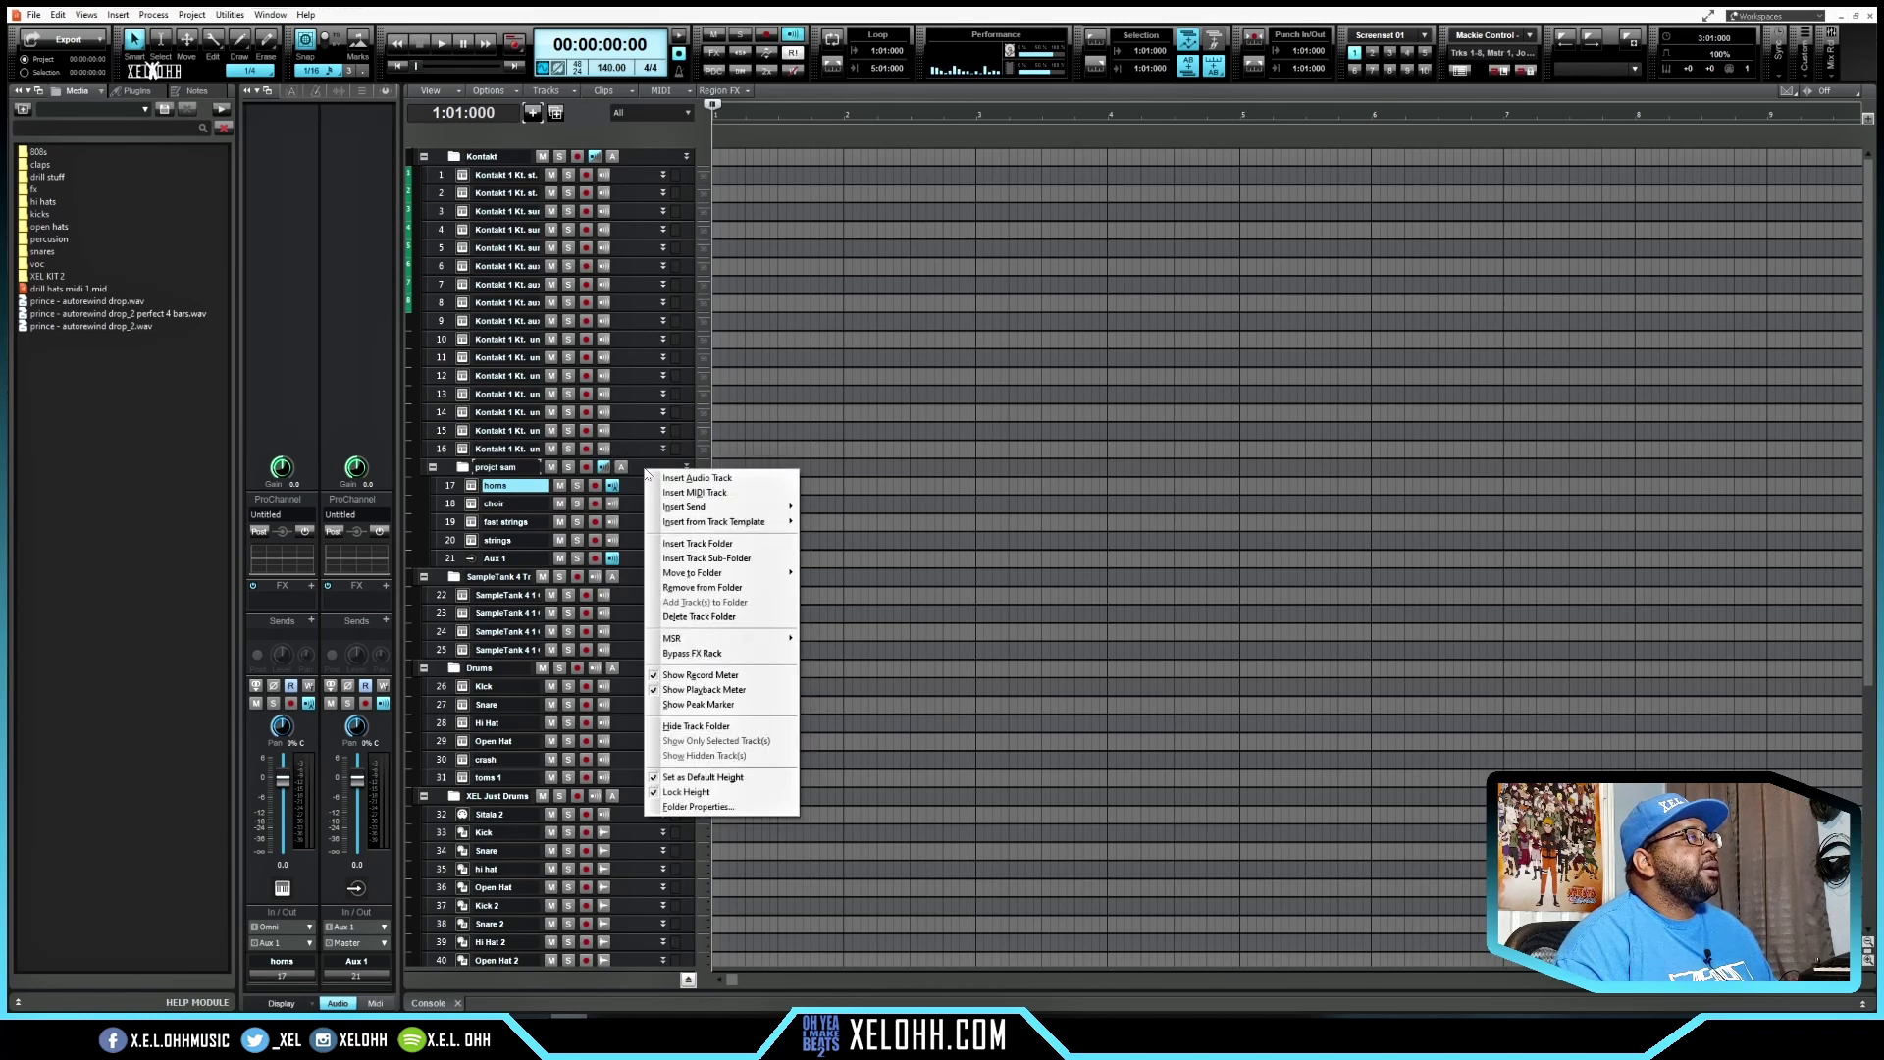
click(714, 588)
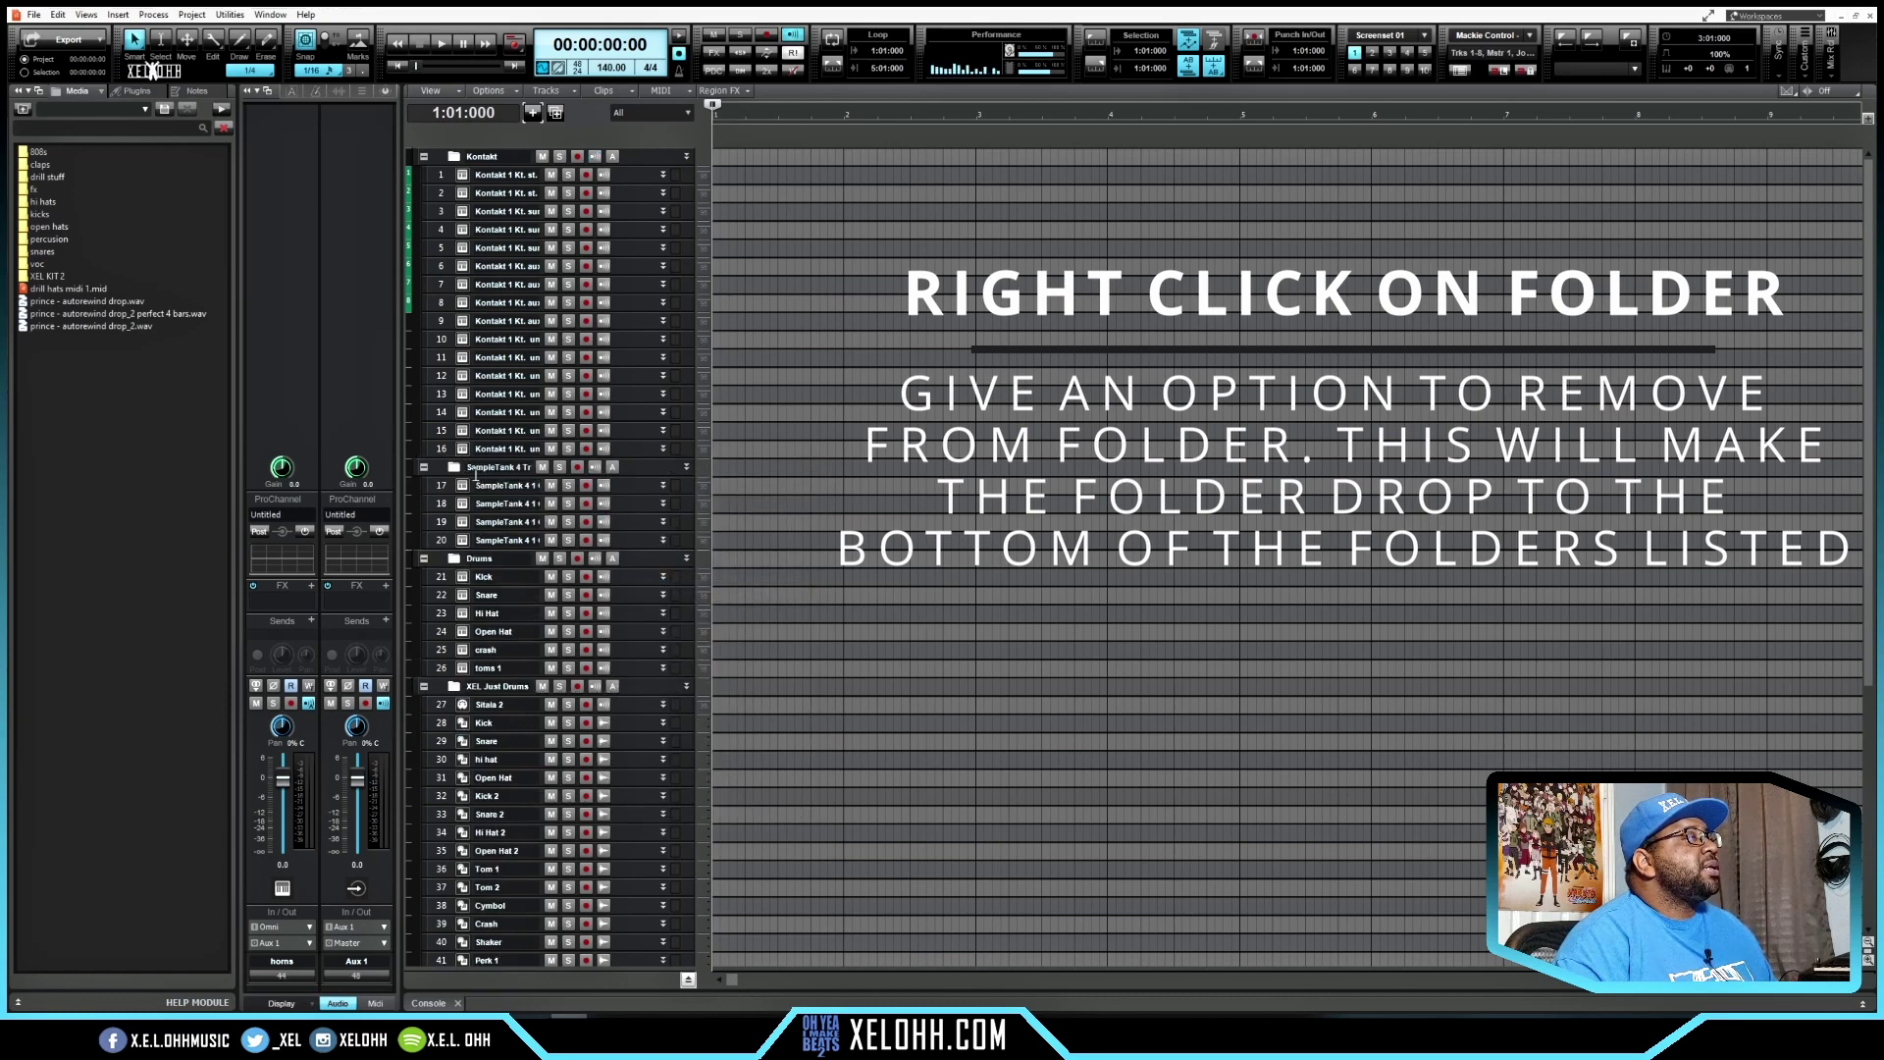
scroll(584, 638, down, 5)
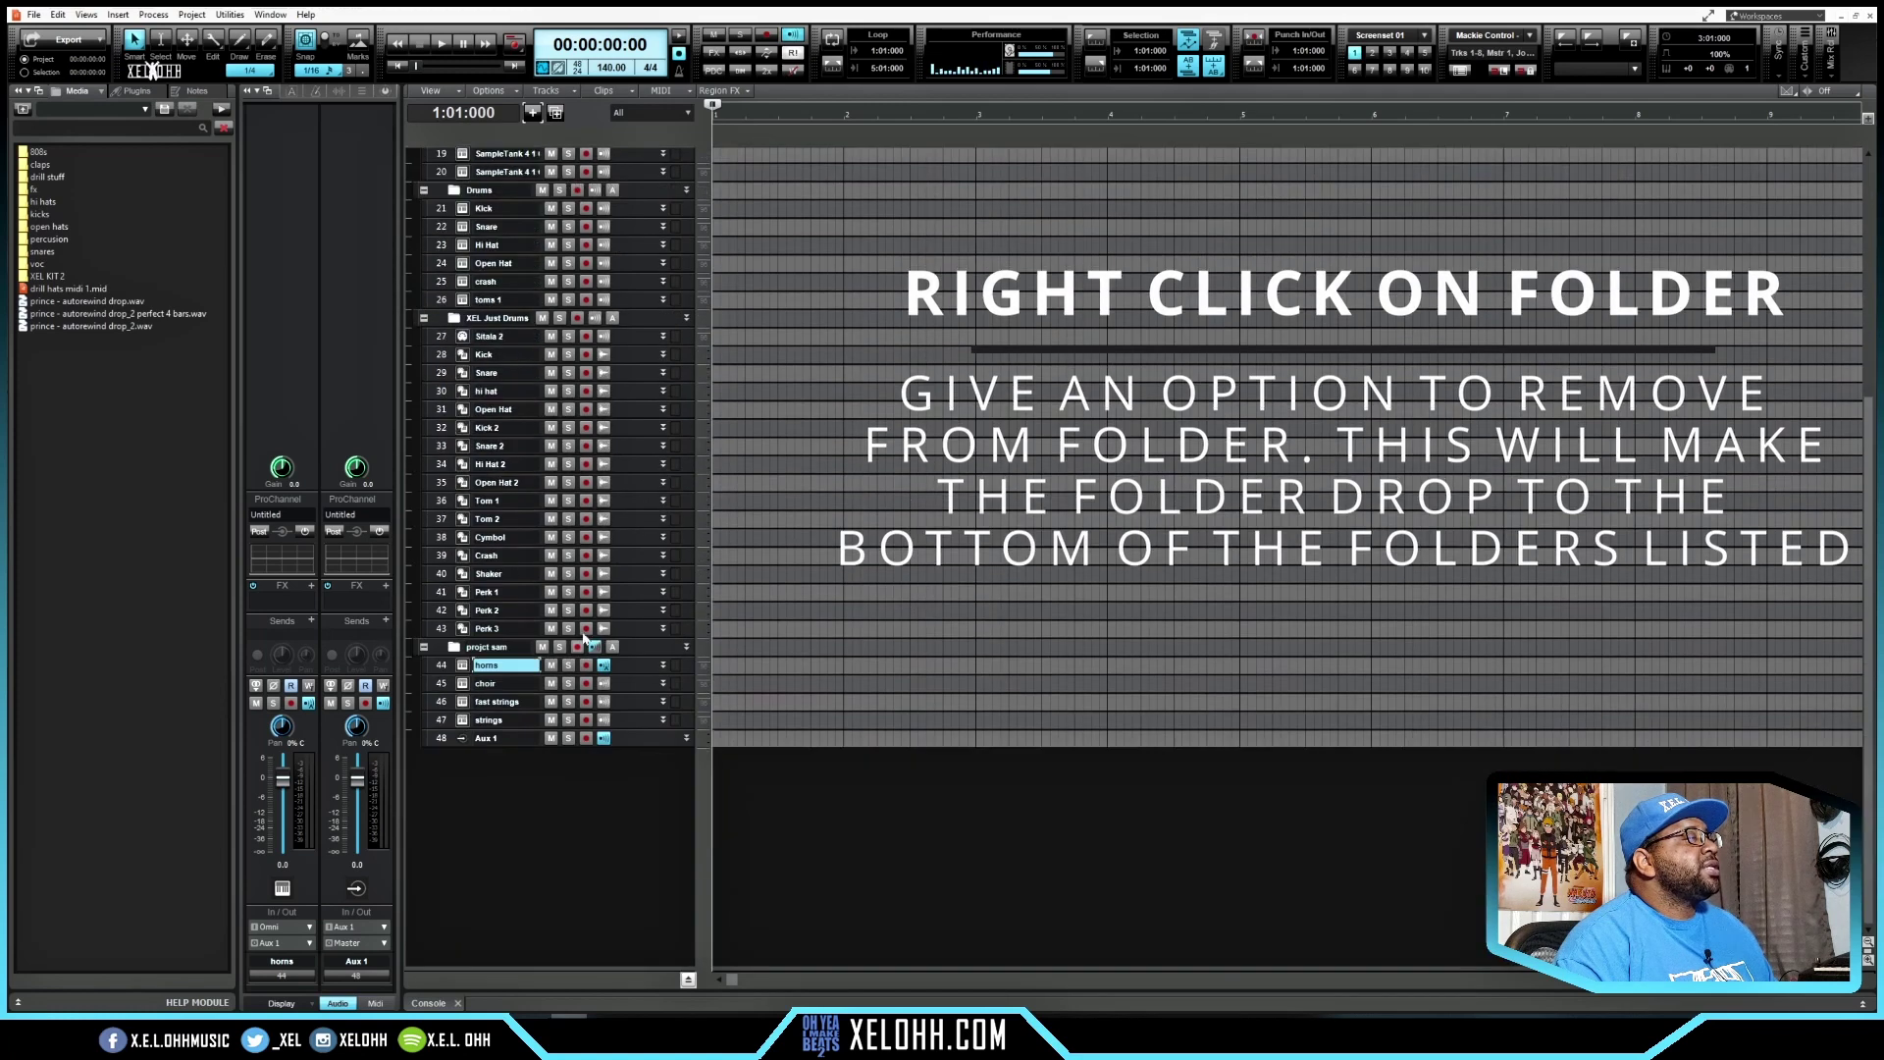
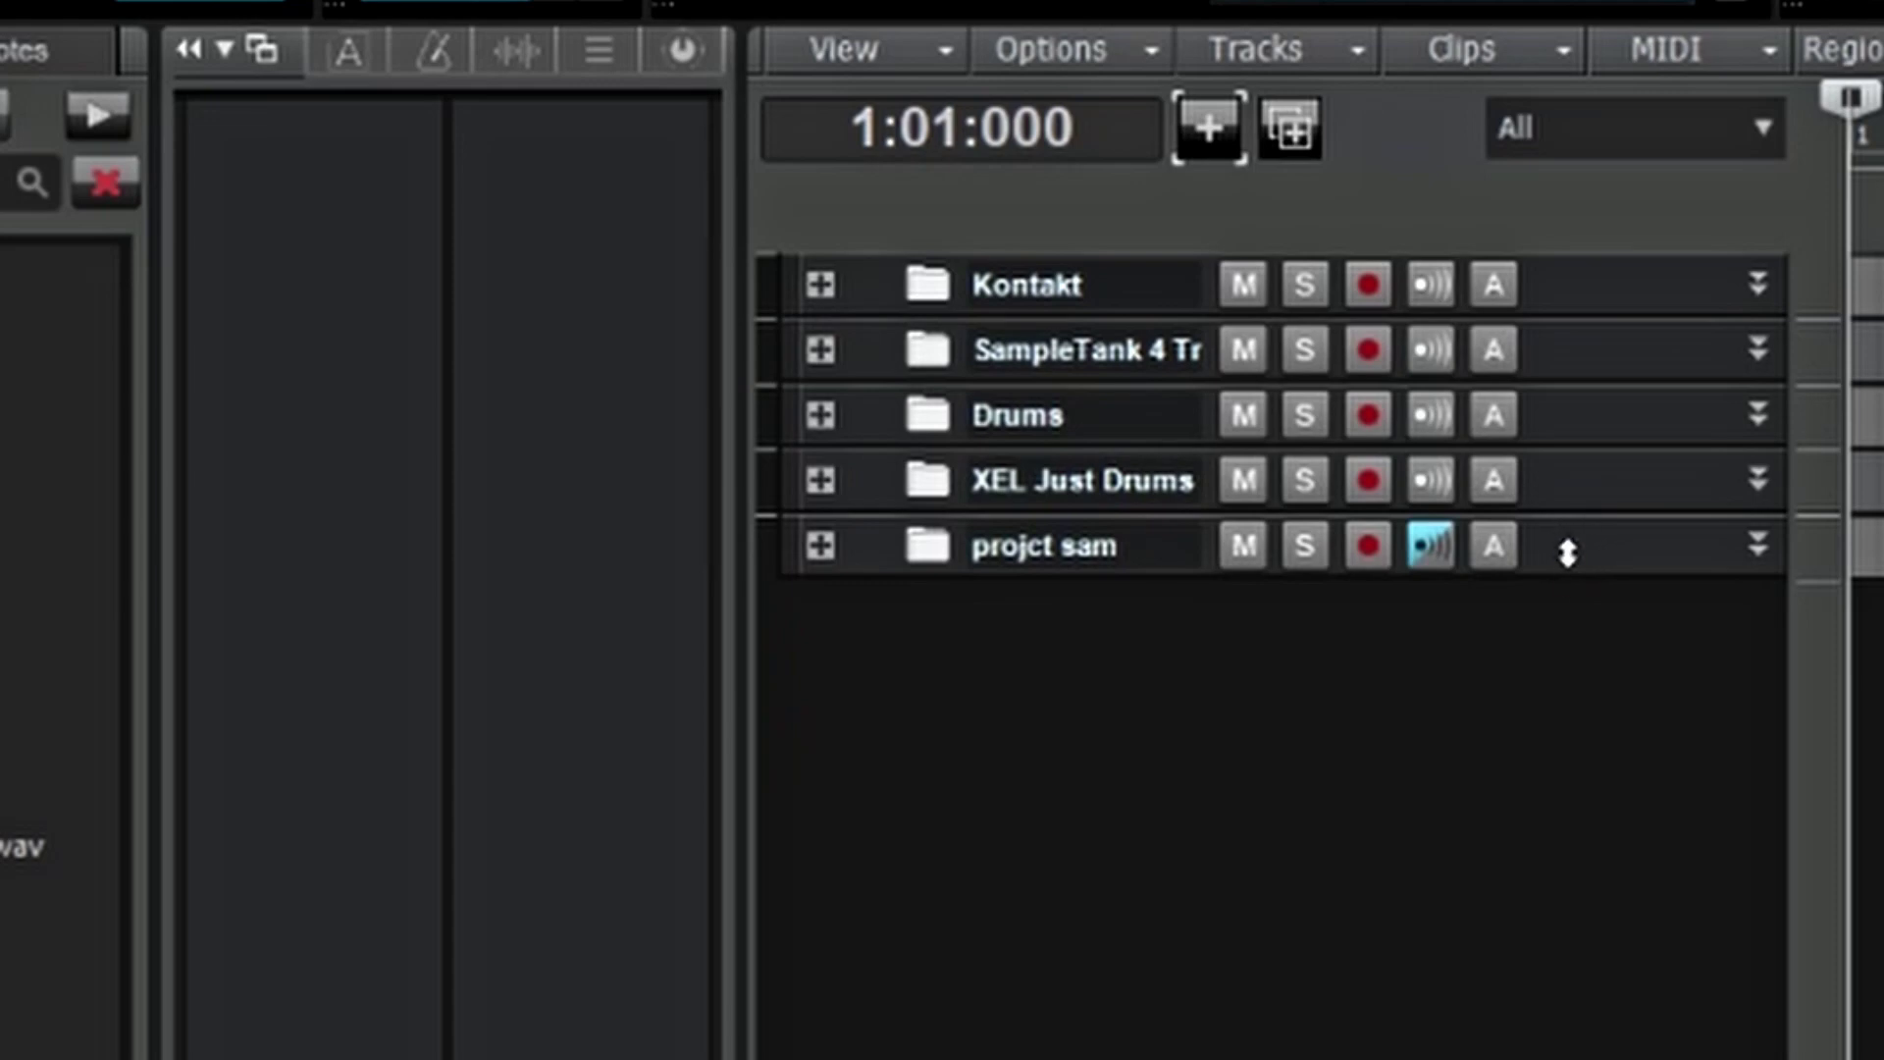
Step: Reposition the projct sam folder by dropping it onto the XEL Just Drums folder, and expand XEL Just Drums
click(1577, 507)
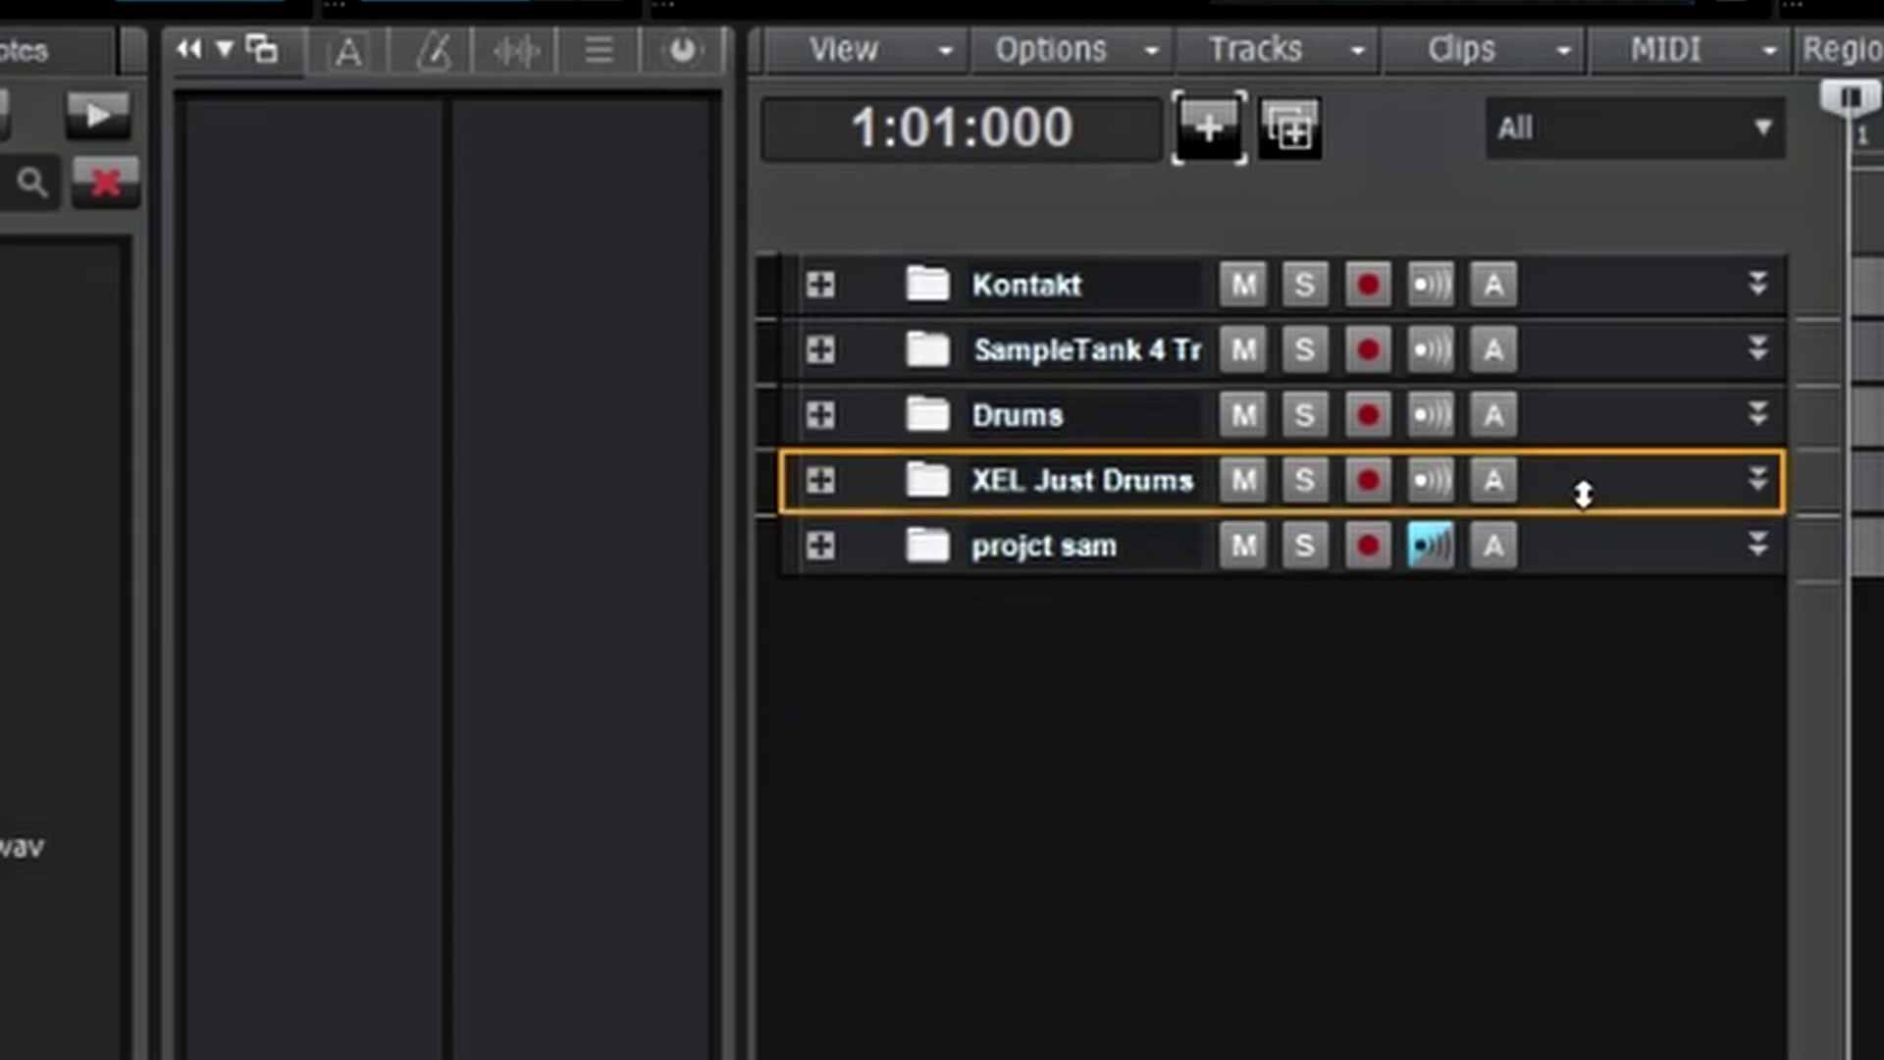
click(1591, 431)
click(1652, 349)
click(1673, 310)
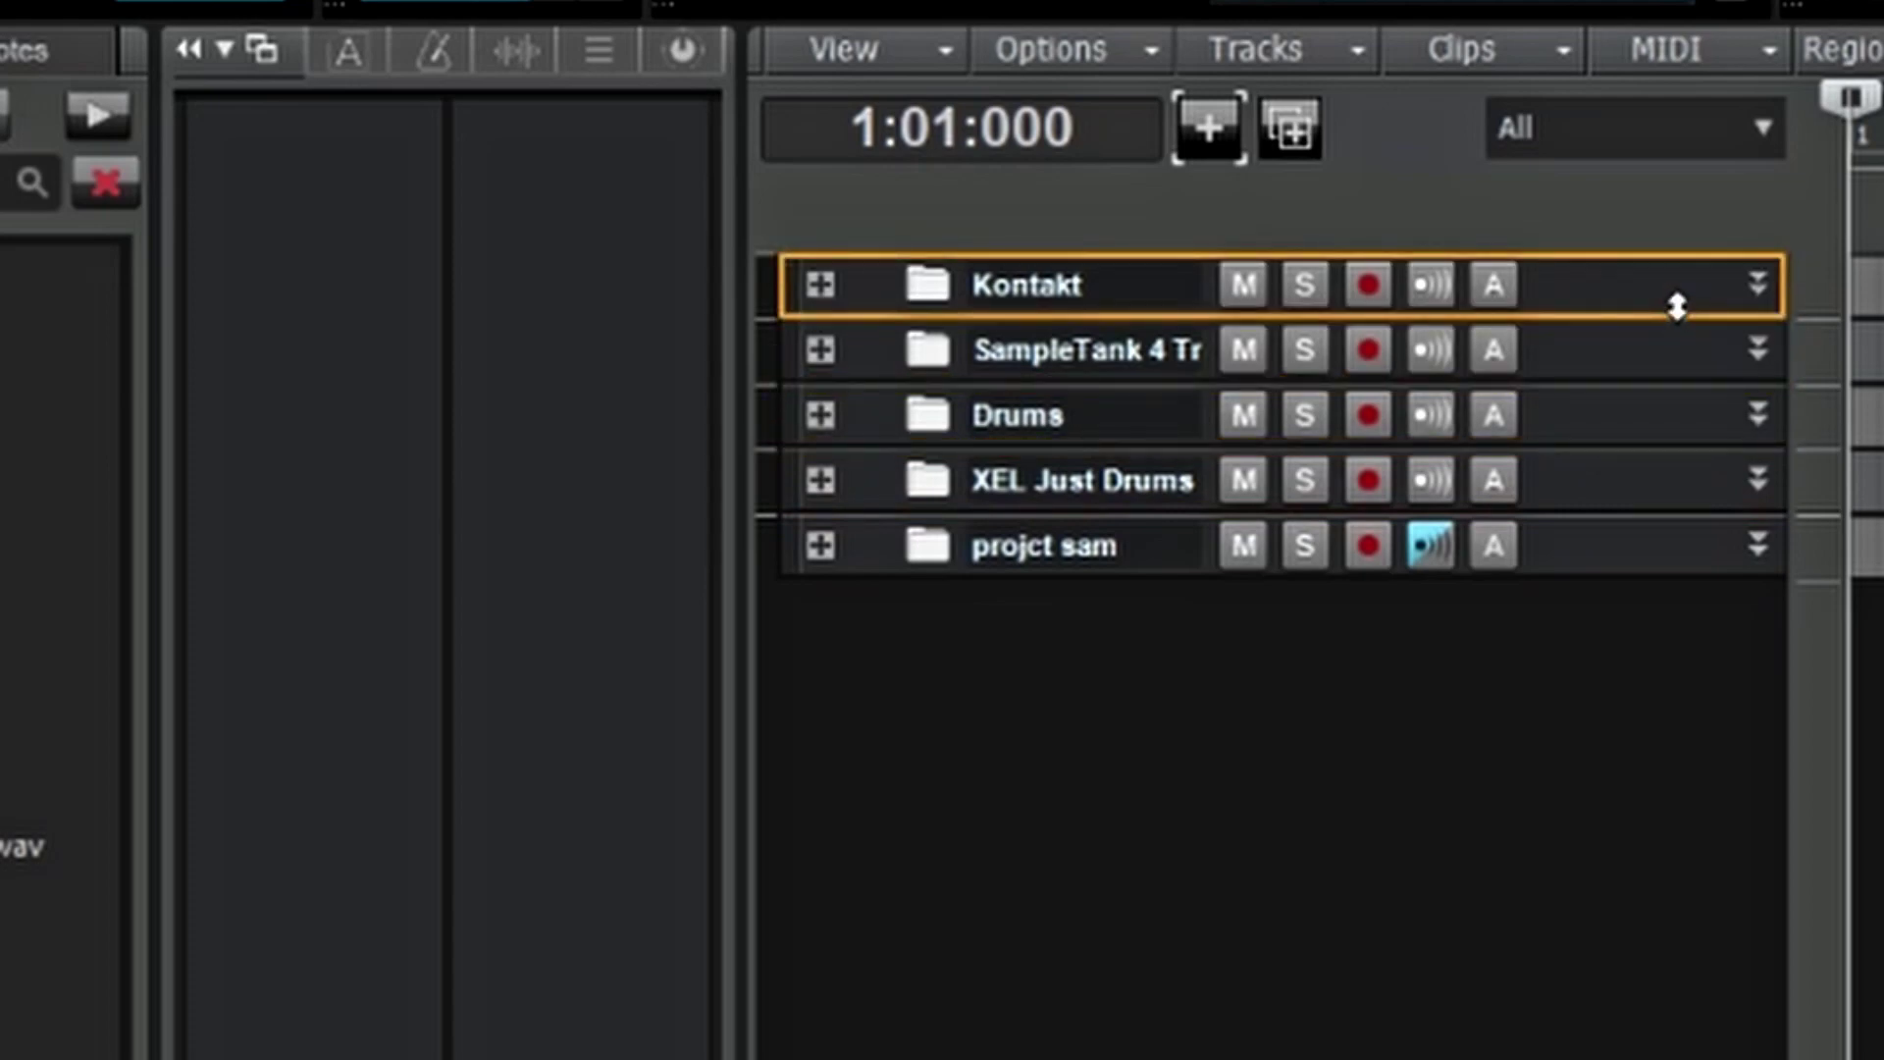
drag(1677, 307, 861, 322)
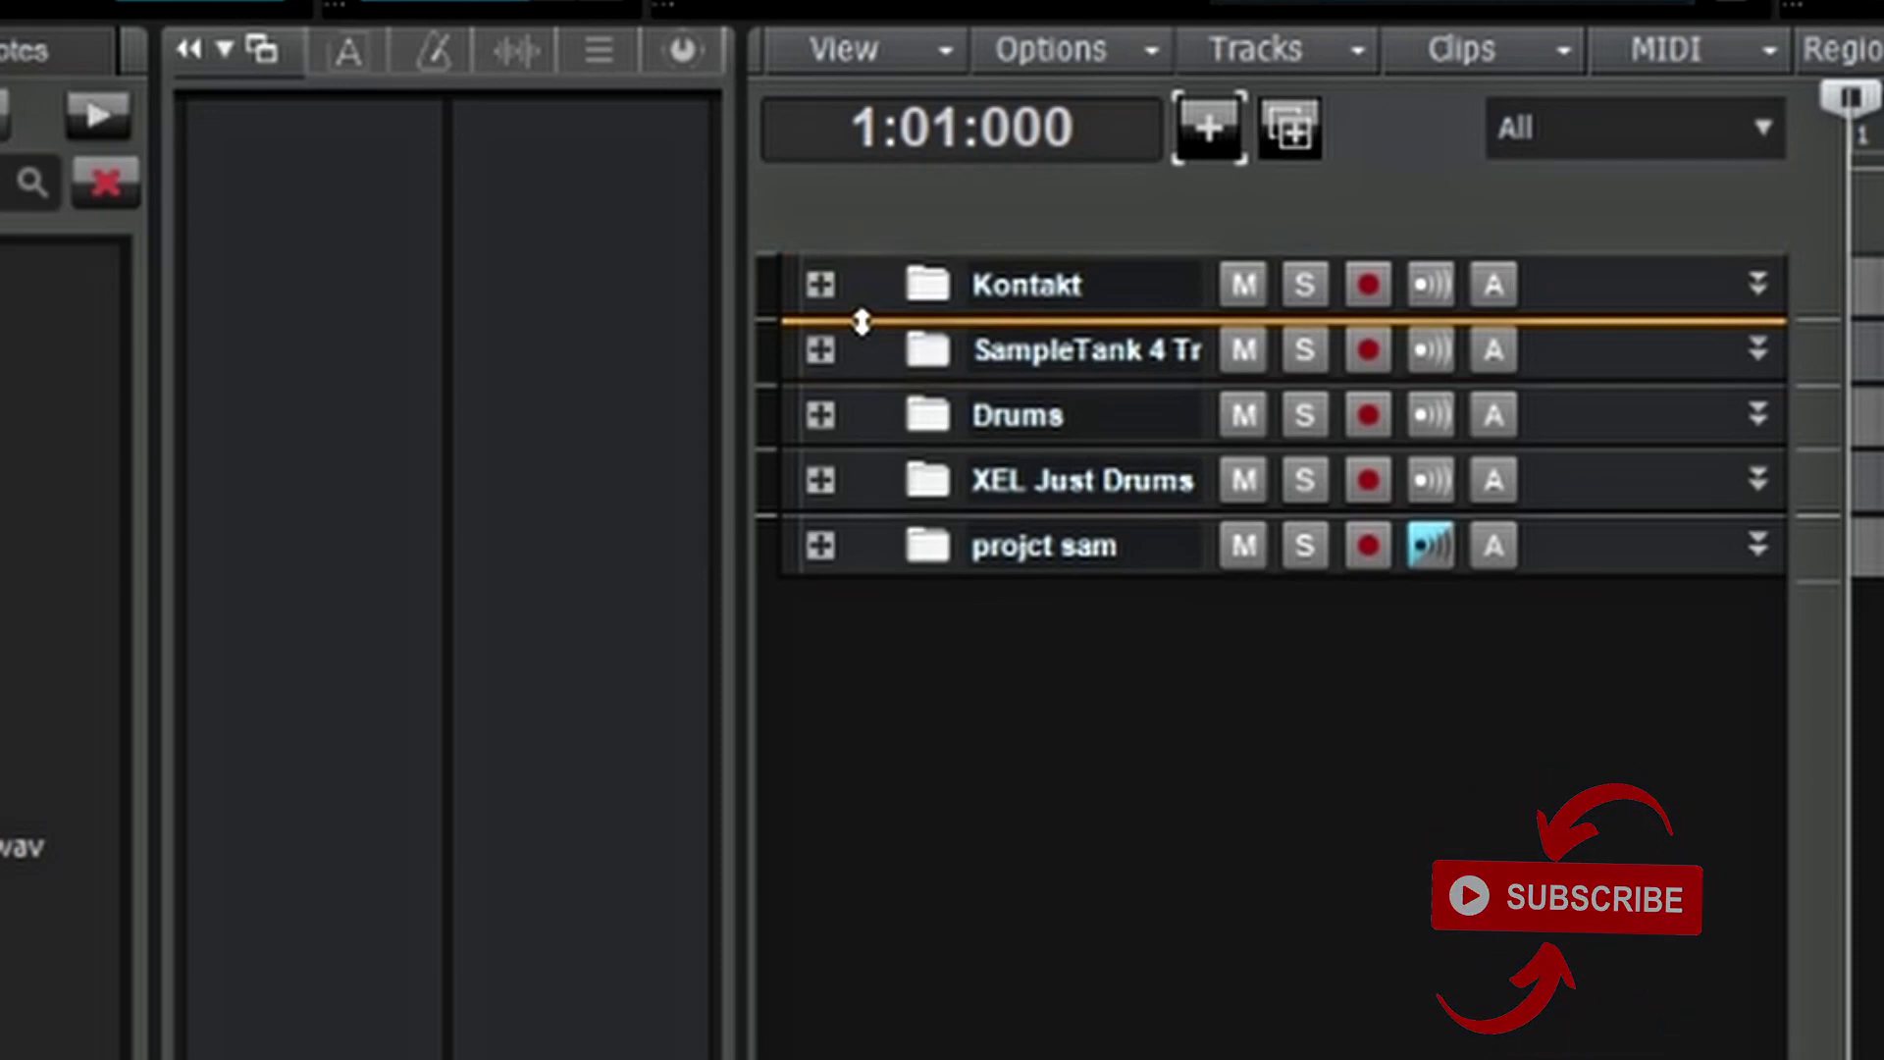
mouse_move(862, 322)
mouse_down()
mouse_move(1543, 350)
mouse_move(1665, 322)
mouse_move(1072, 261)
mouse_move(896, 338)
mouse_move(869, 319)
mouse_up()
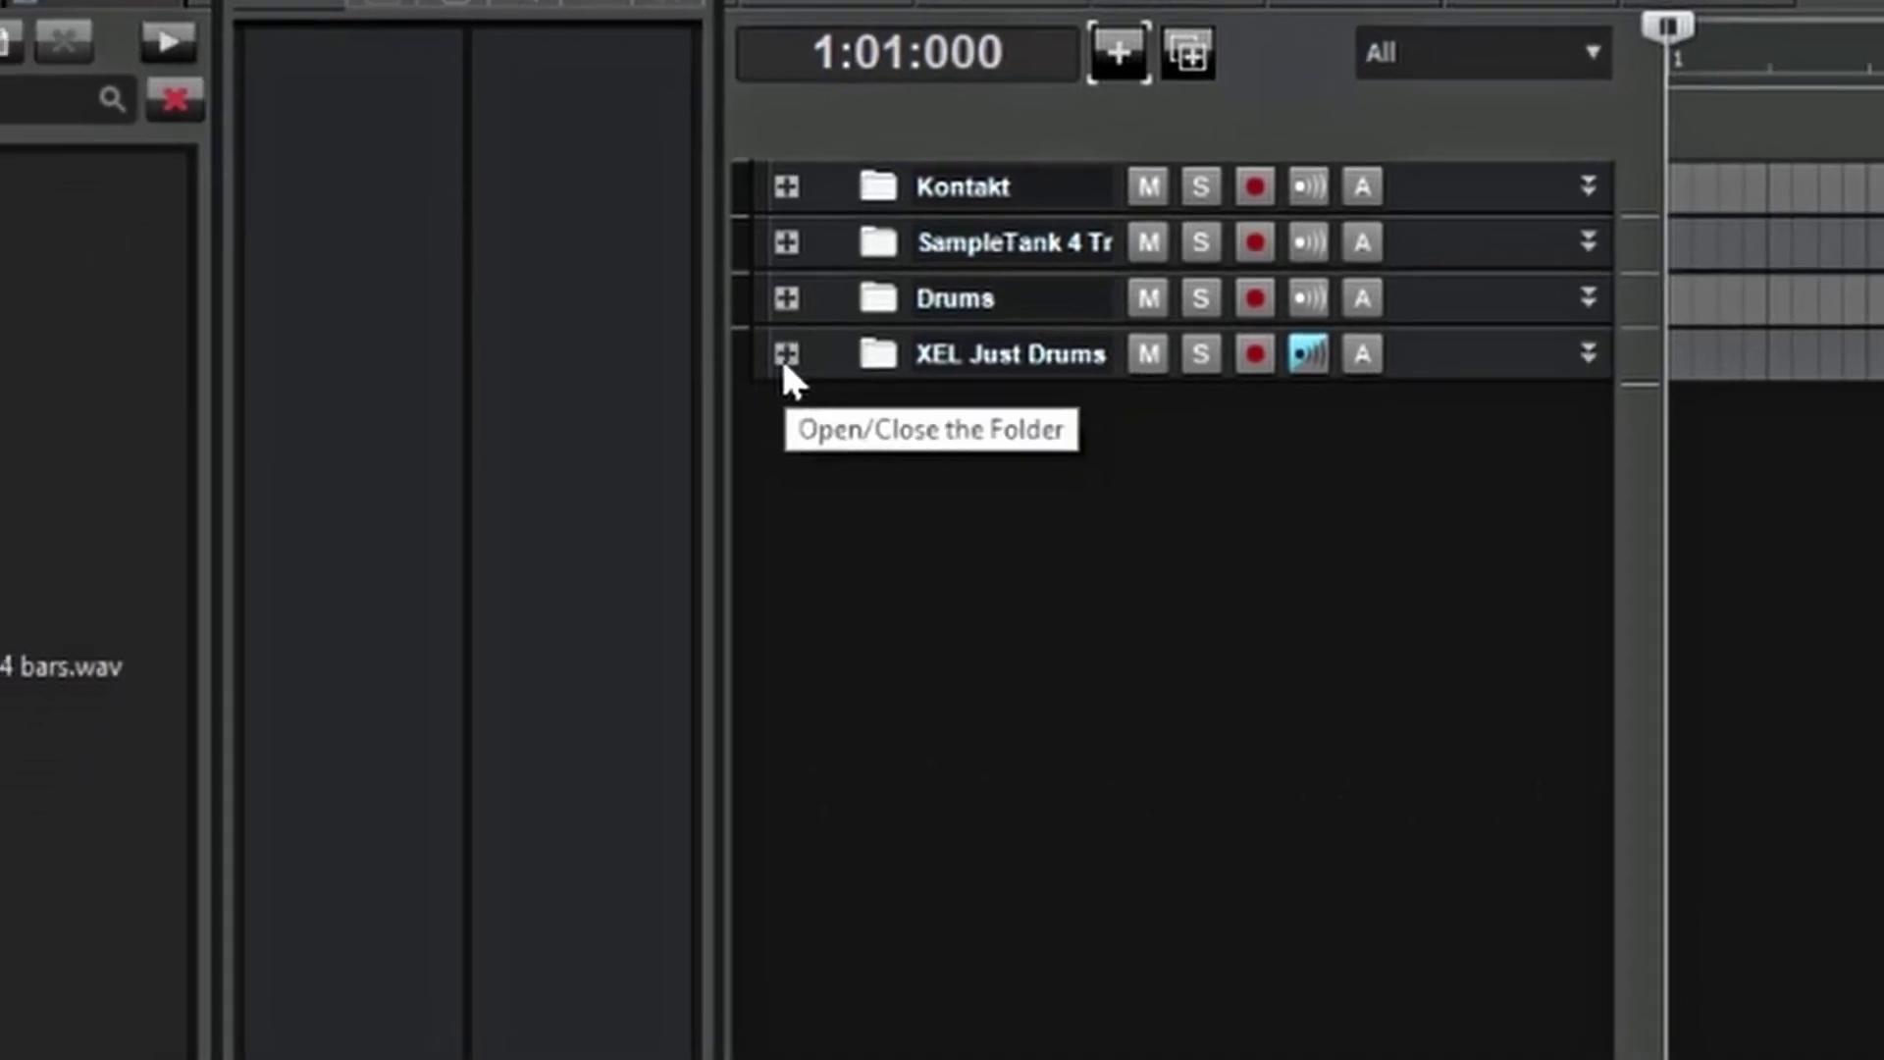
click(820, 480)
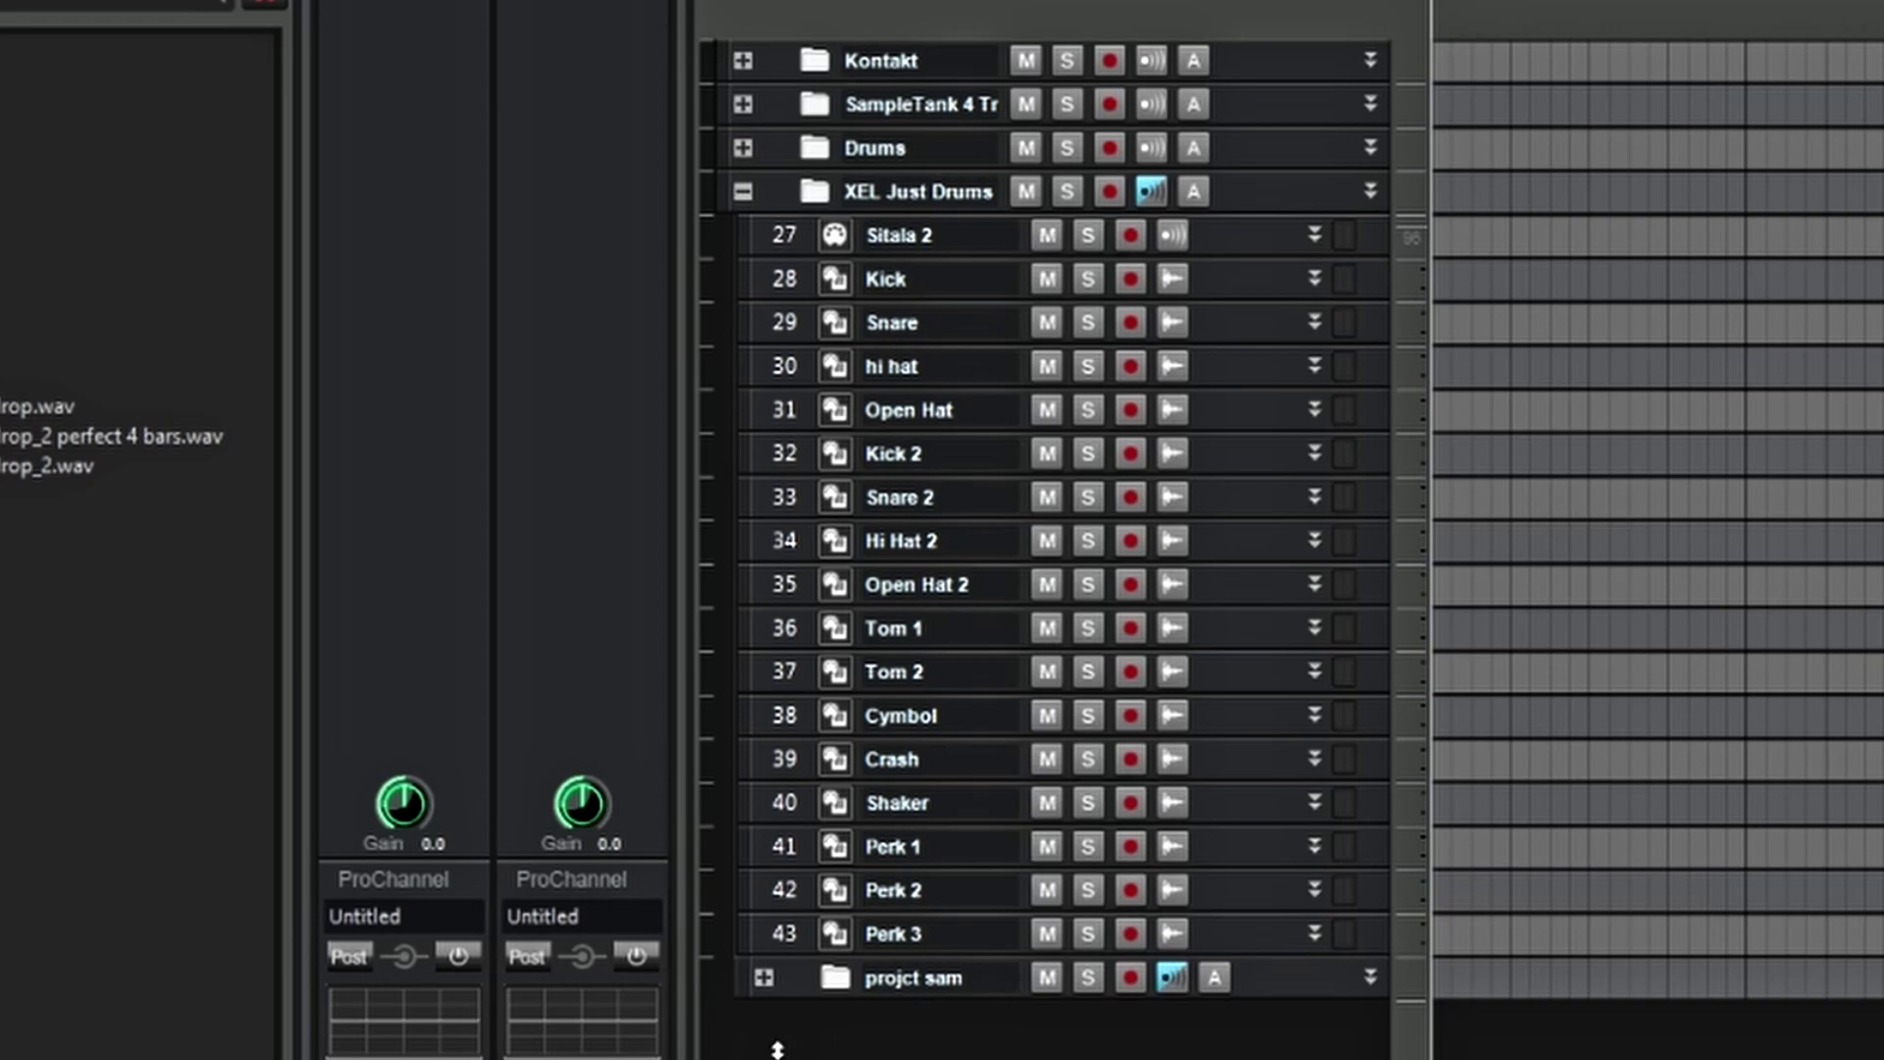
Step: Take the projct sam folder out of XEL Just Drums, move it into the Kontakt folder, and expand Kontakt
drag(778, 1050, 782, 1053)
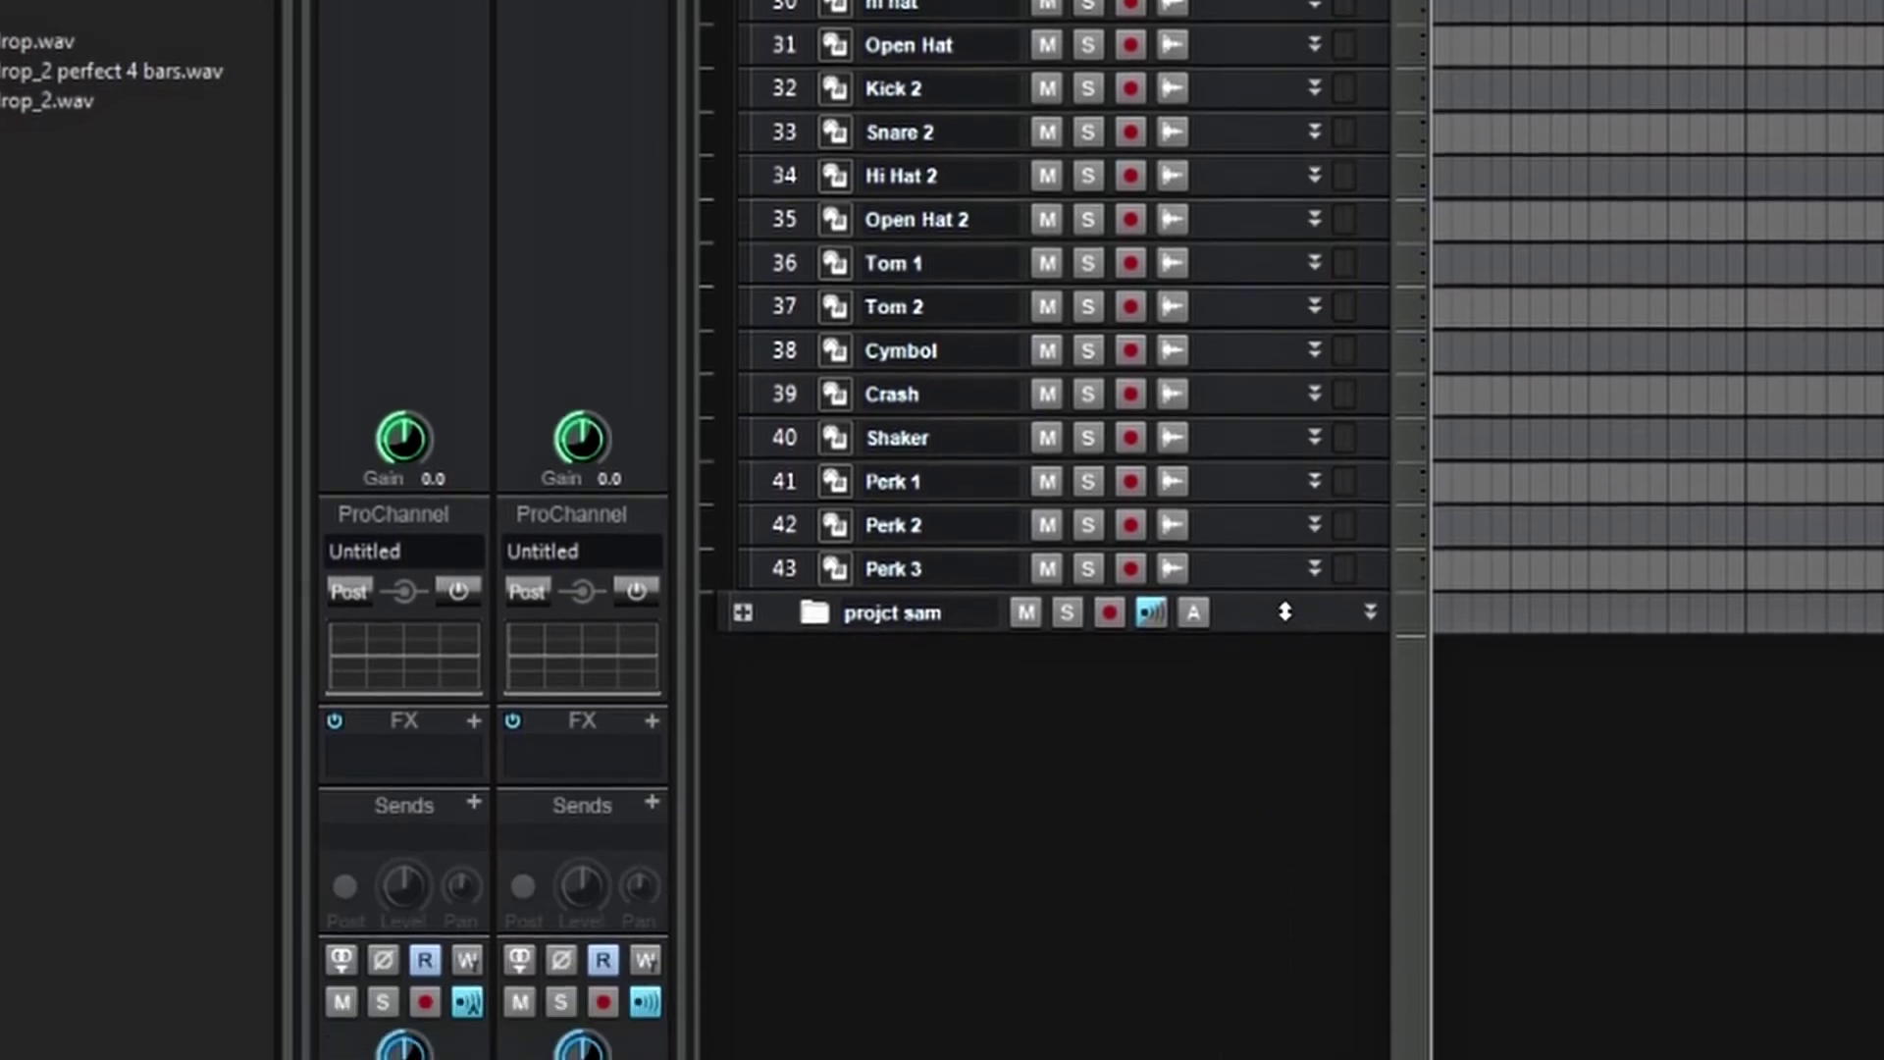
right_click(1281, 975)
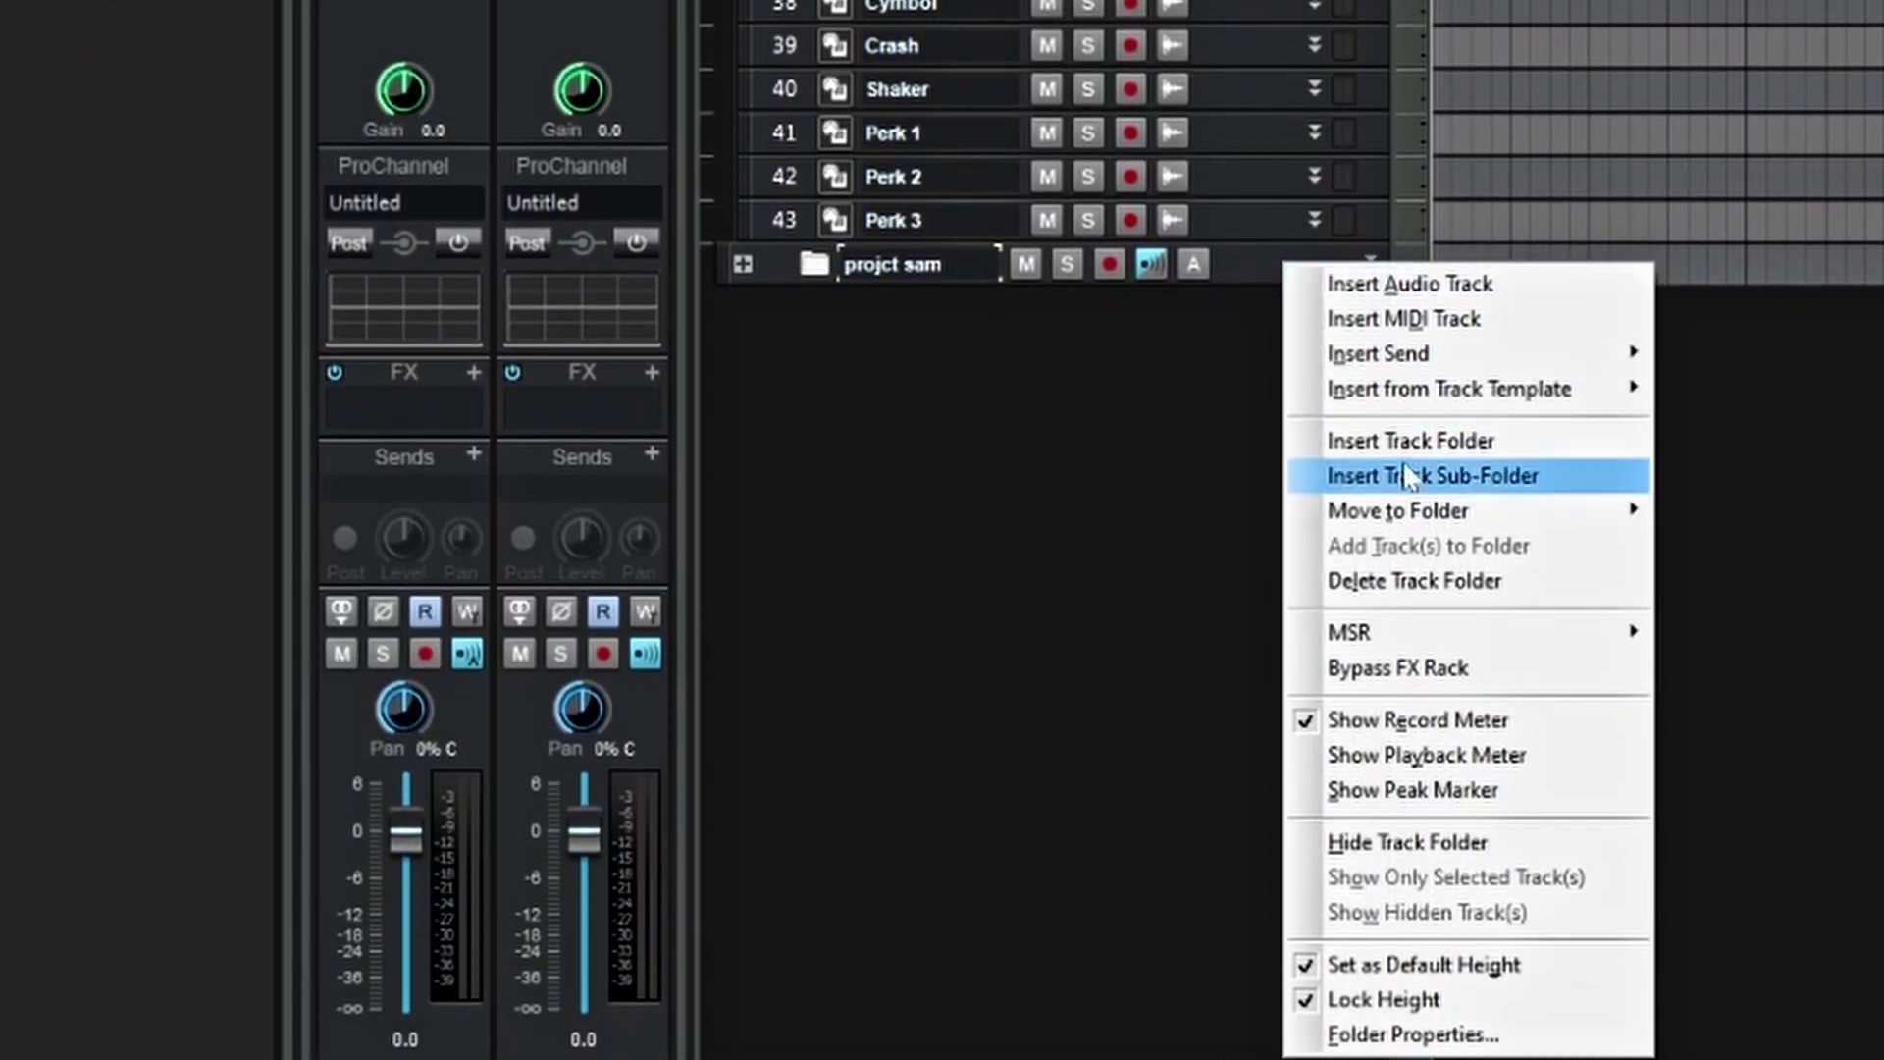
mouse_move(1440, 622)
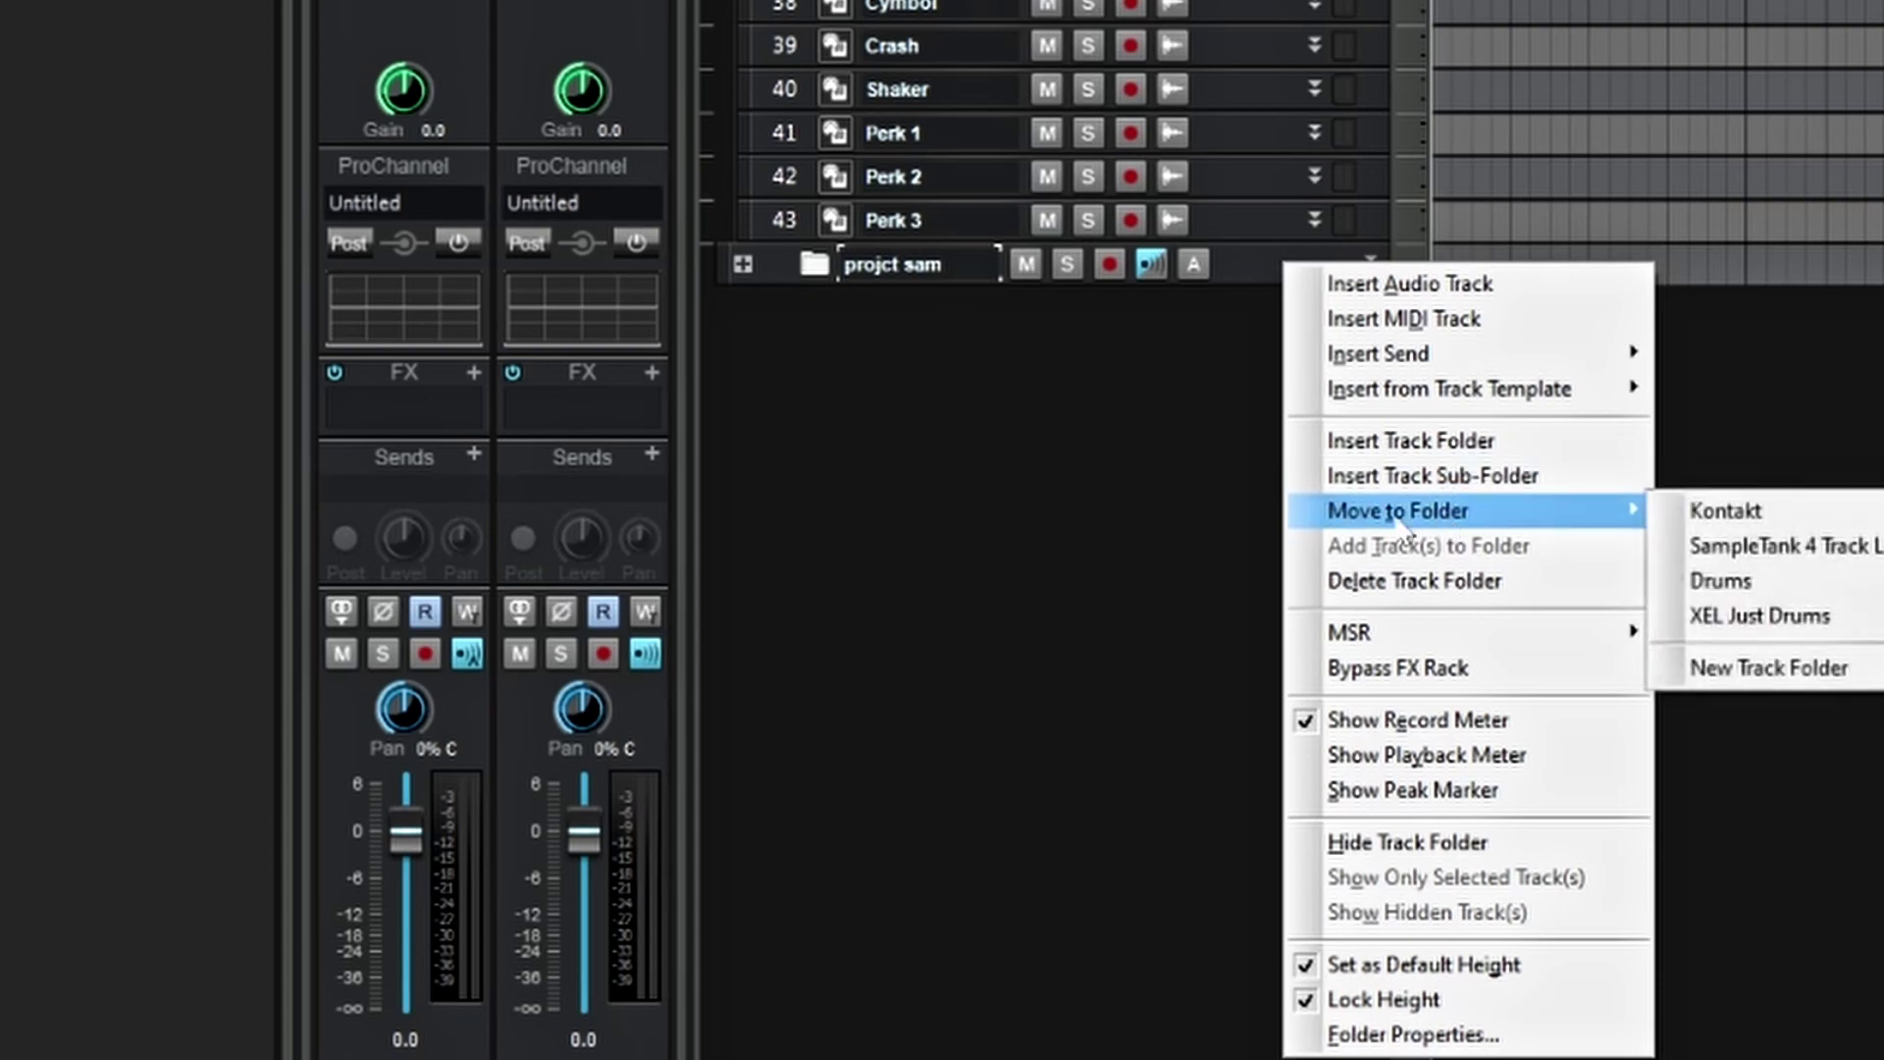
mouse_move(1578, 520)
click(1693, 509)
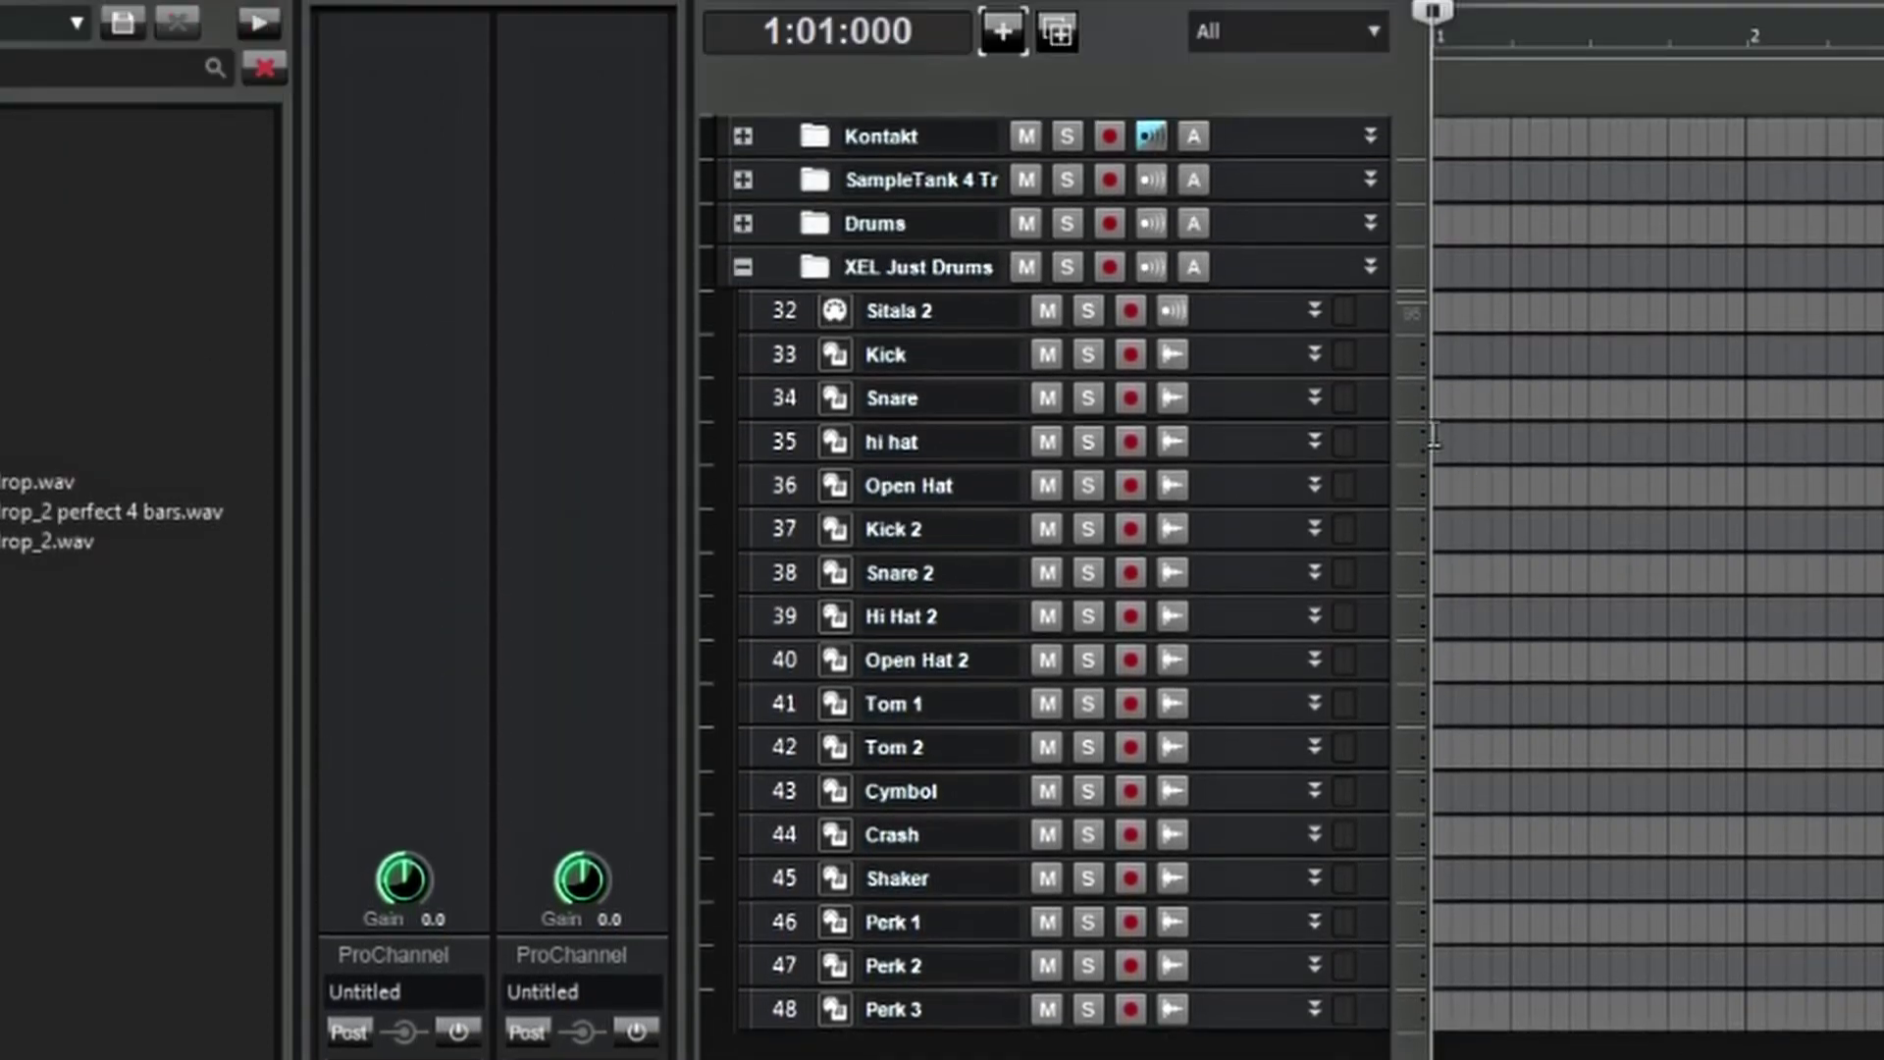
click(742, 136)
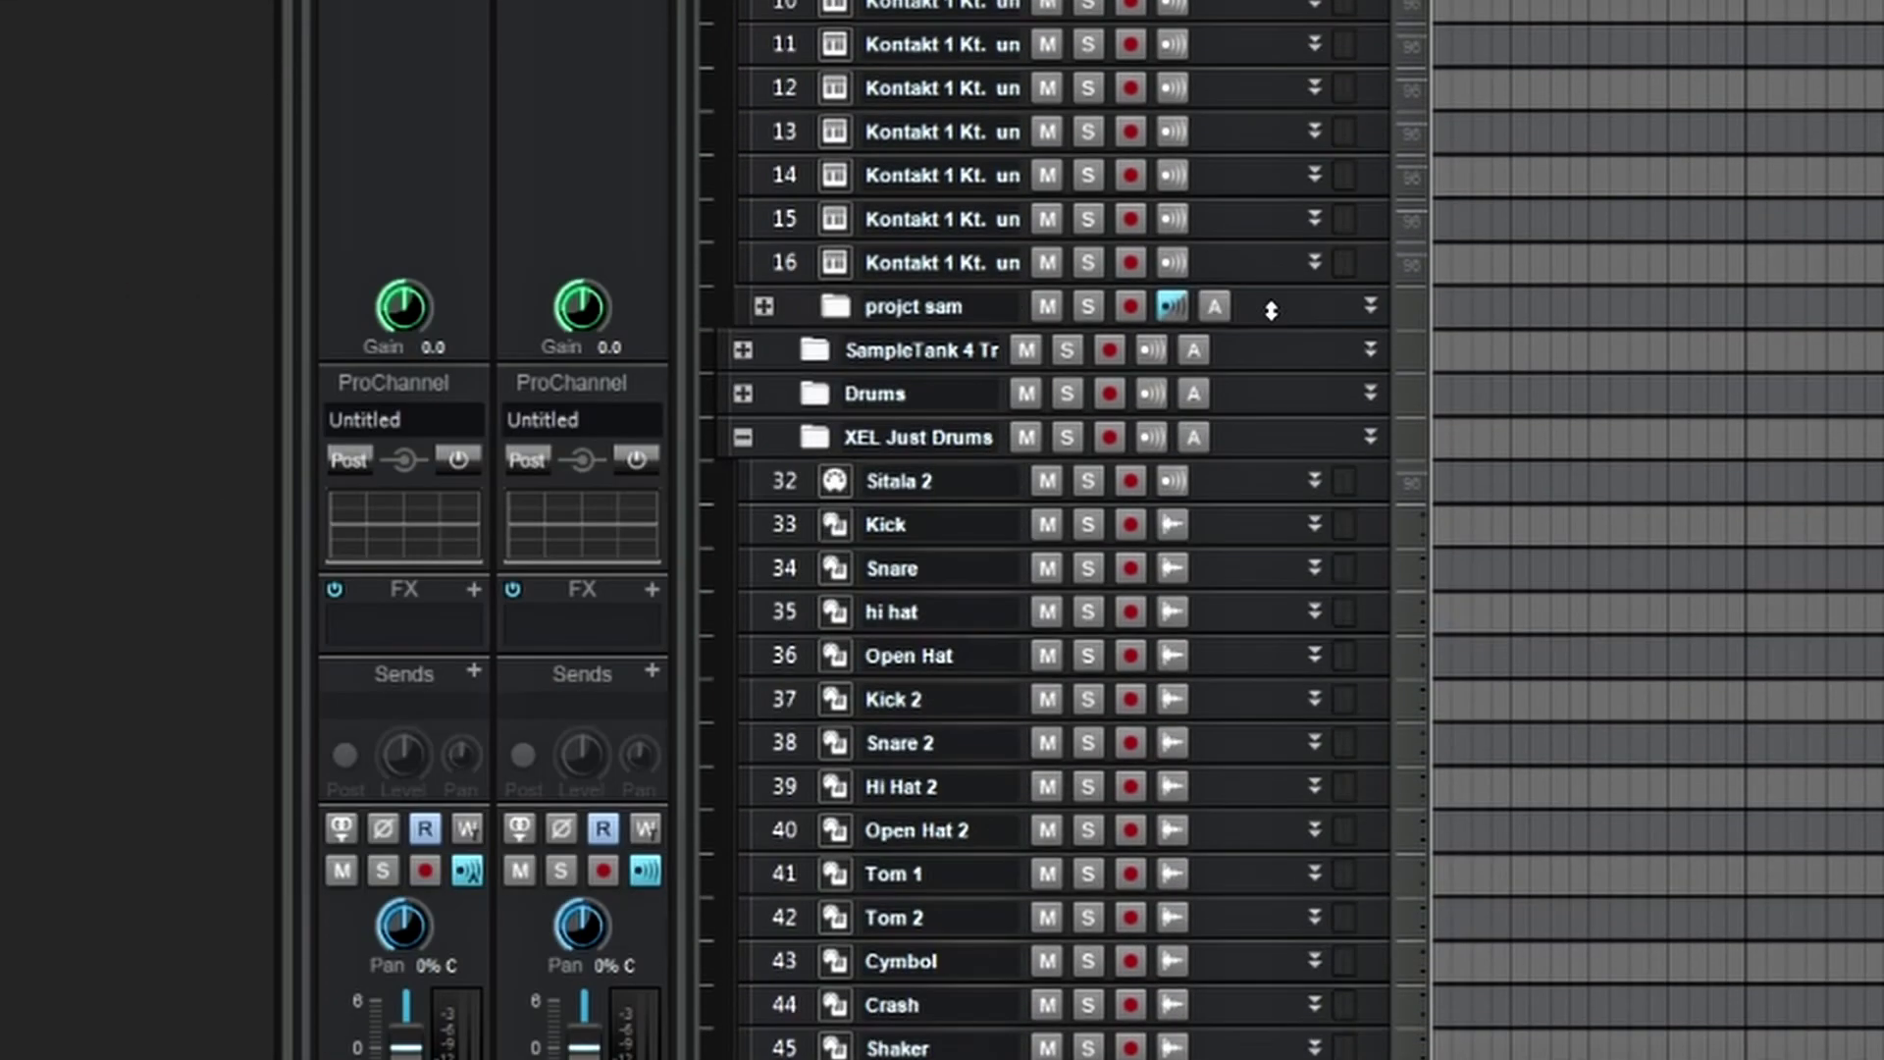
Step: Remove the projct sam folder from its Kontakt parent and move it back into Kontakt
right_click(1270, 888)
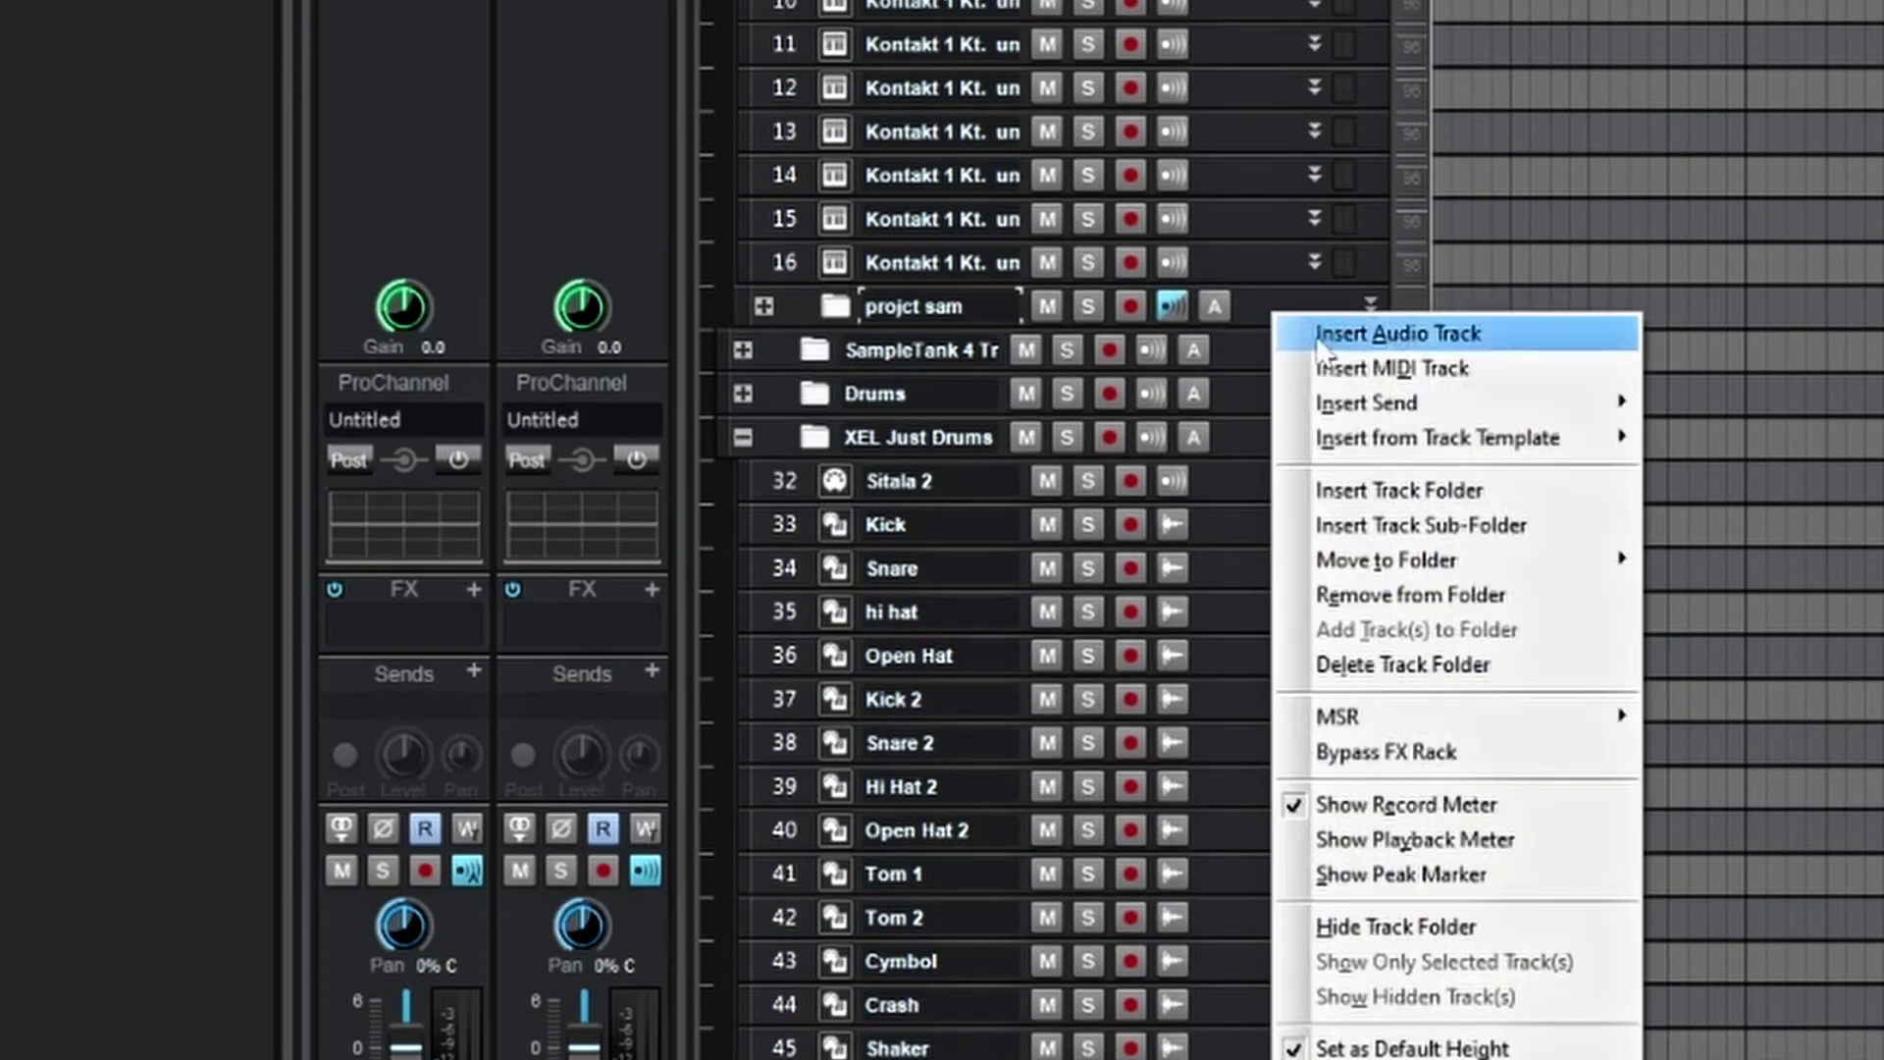
click(1438, 601)
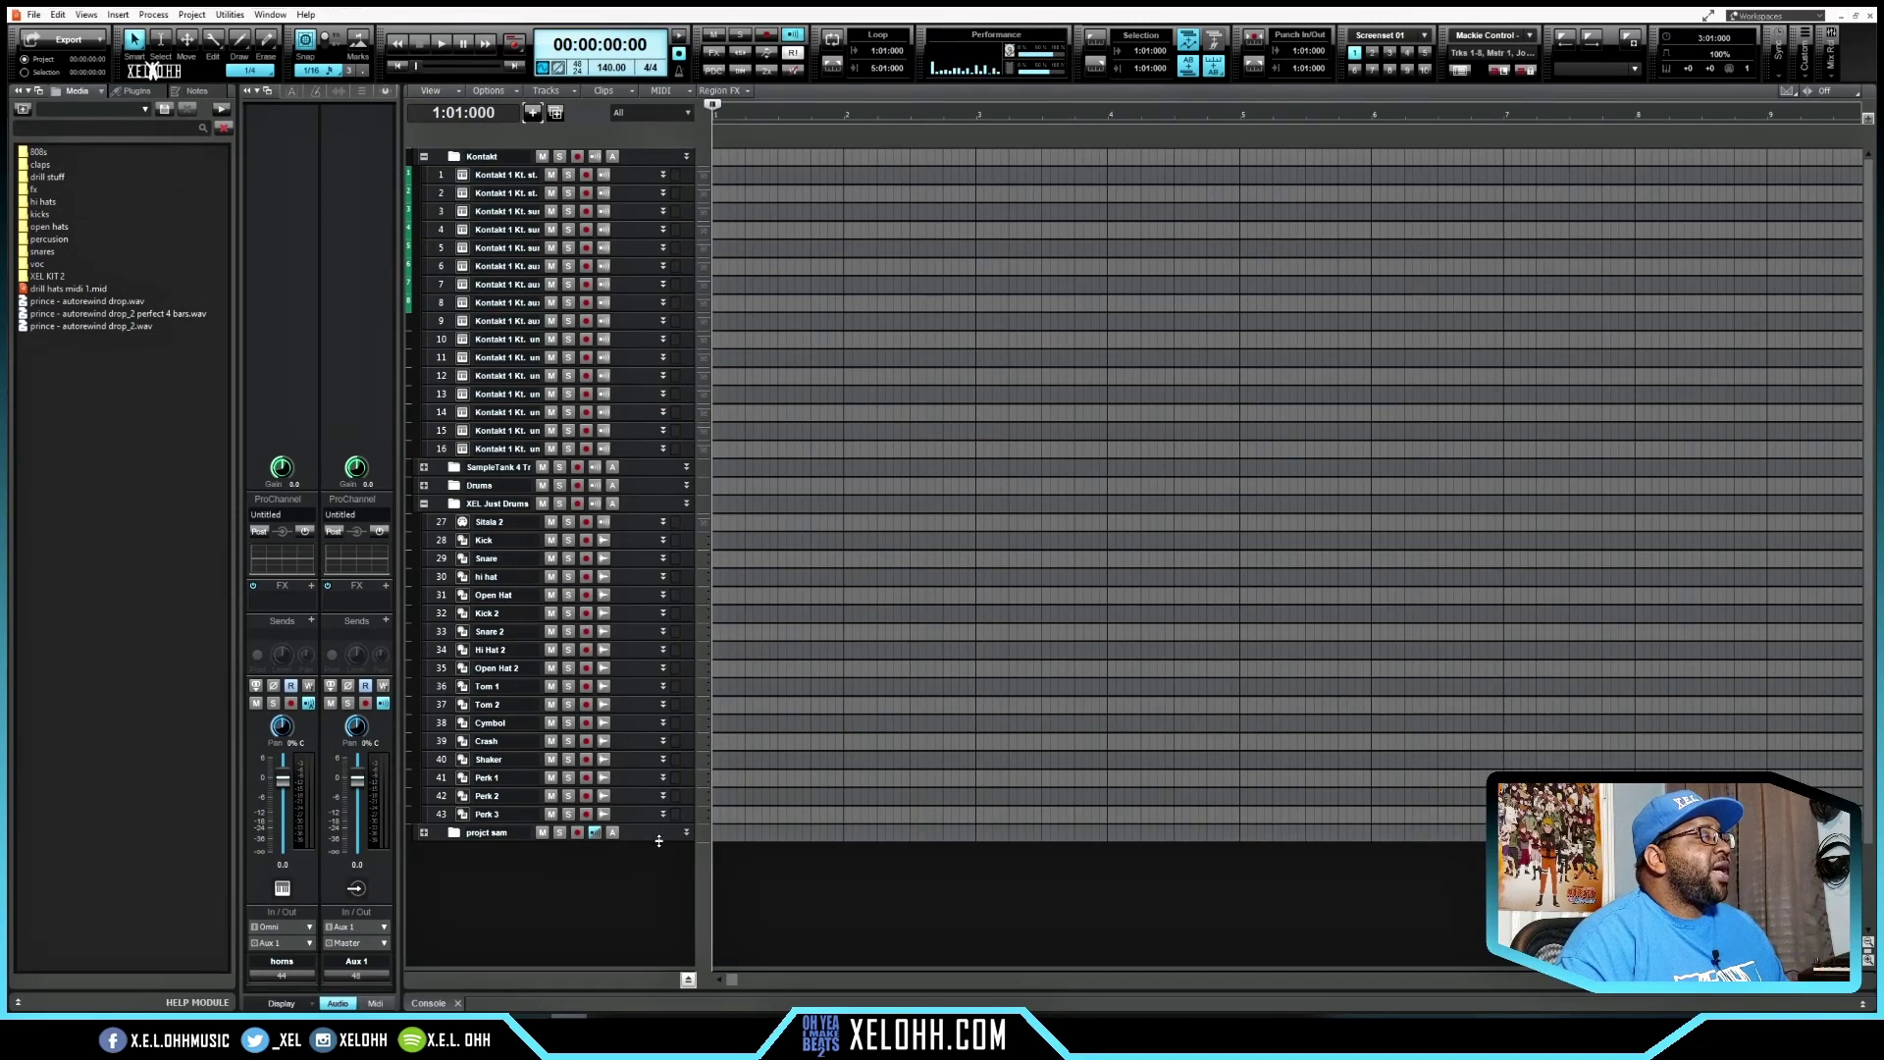
right_click(655, 501)
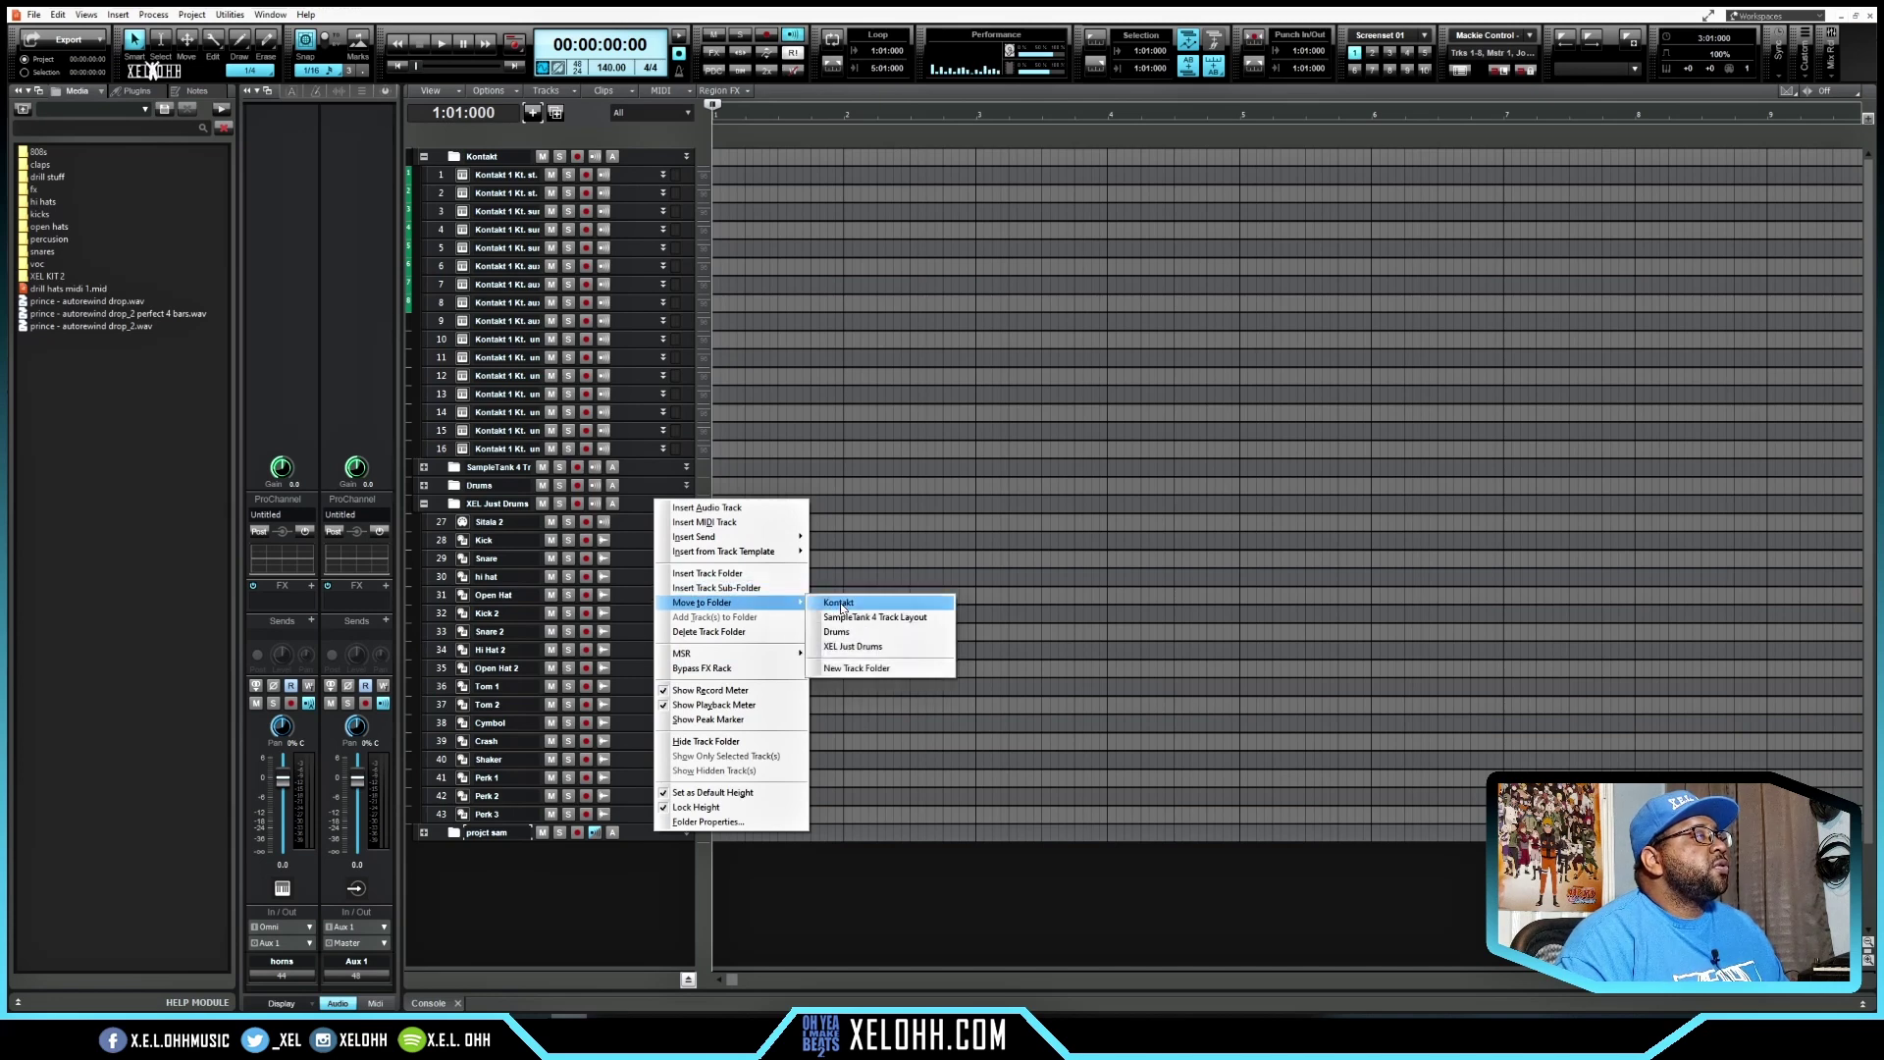
click(839, 602)
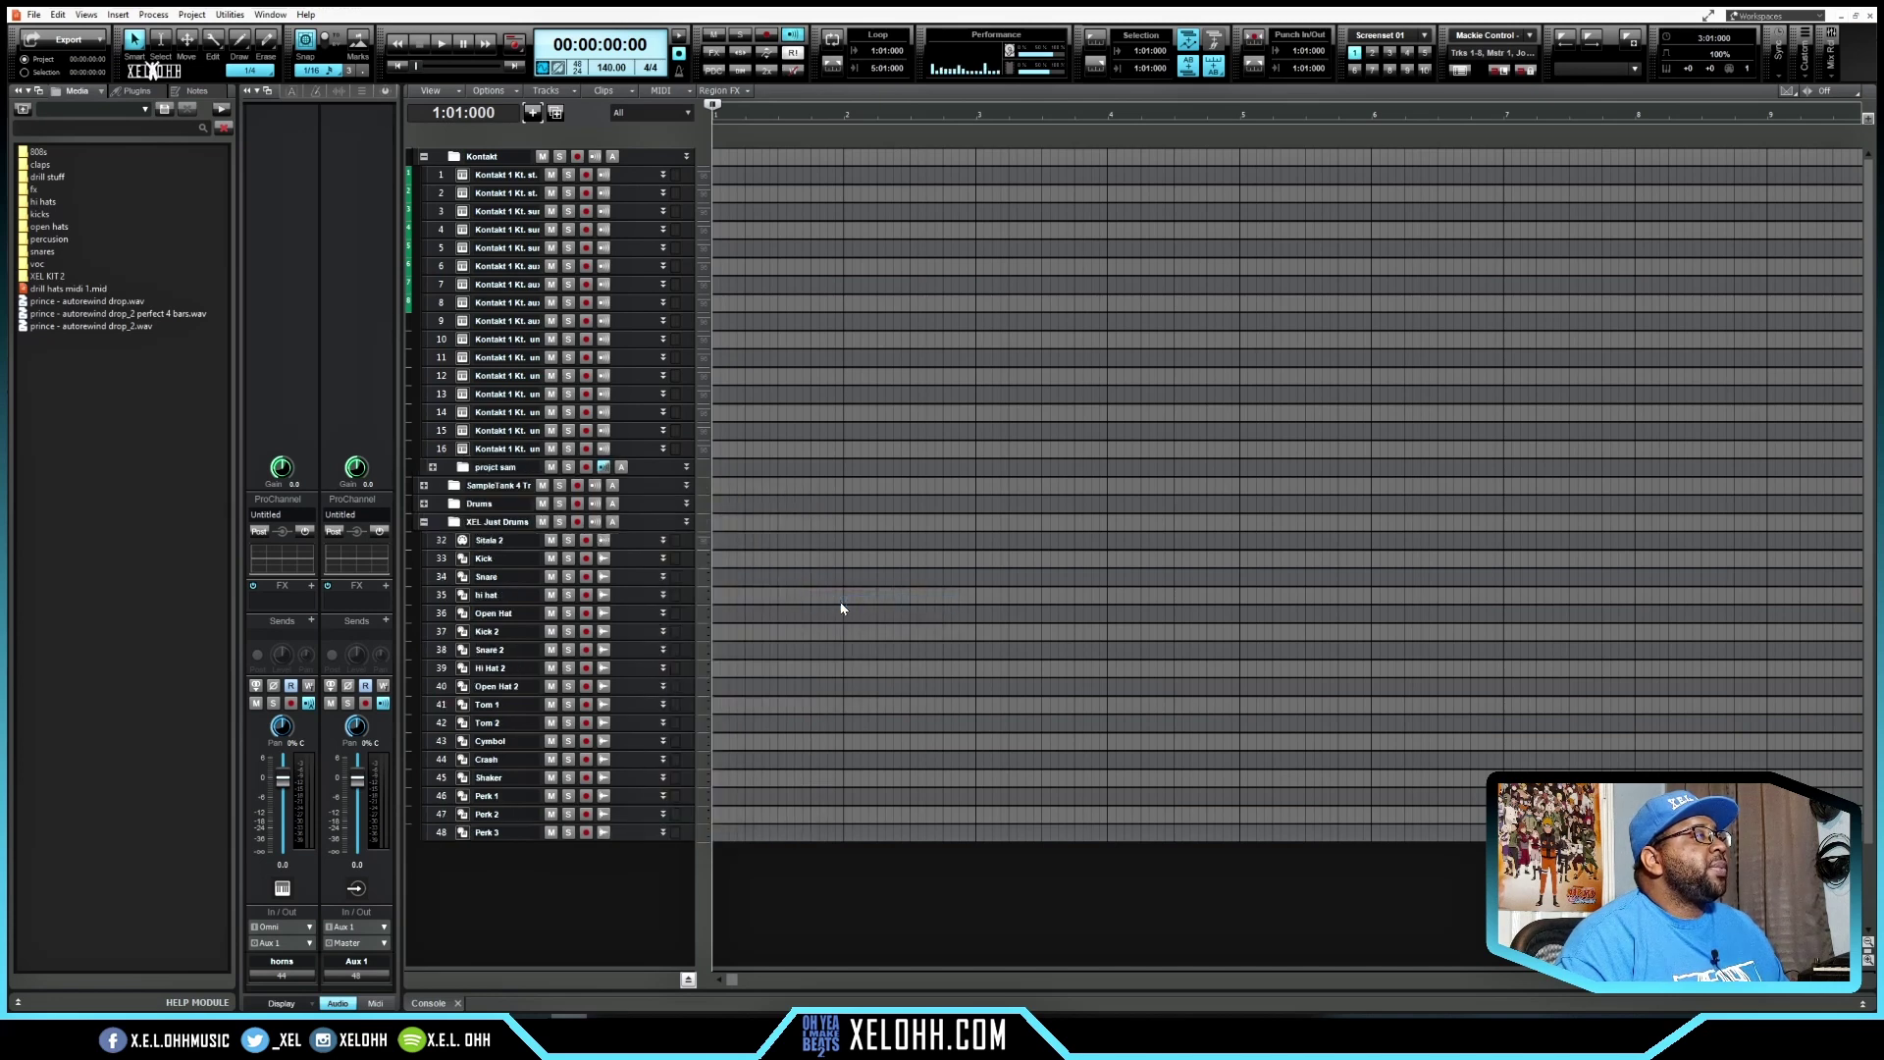
Step: Move the XEL Just Drums folder into the Drums folder
right_click(640, 535)
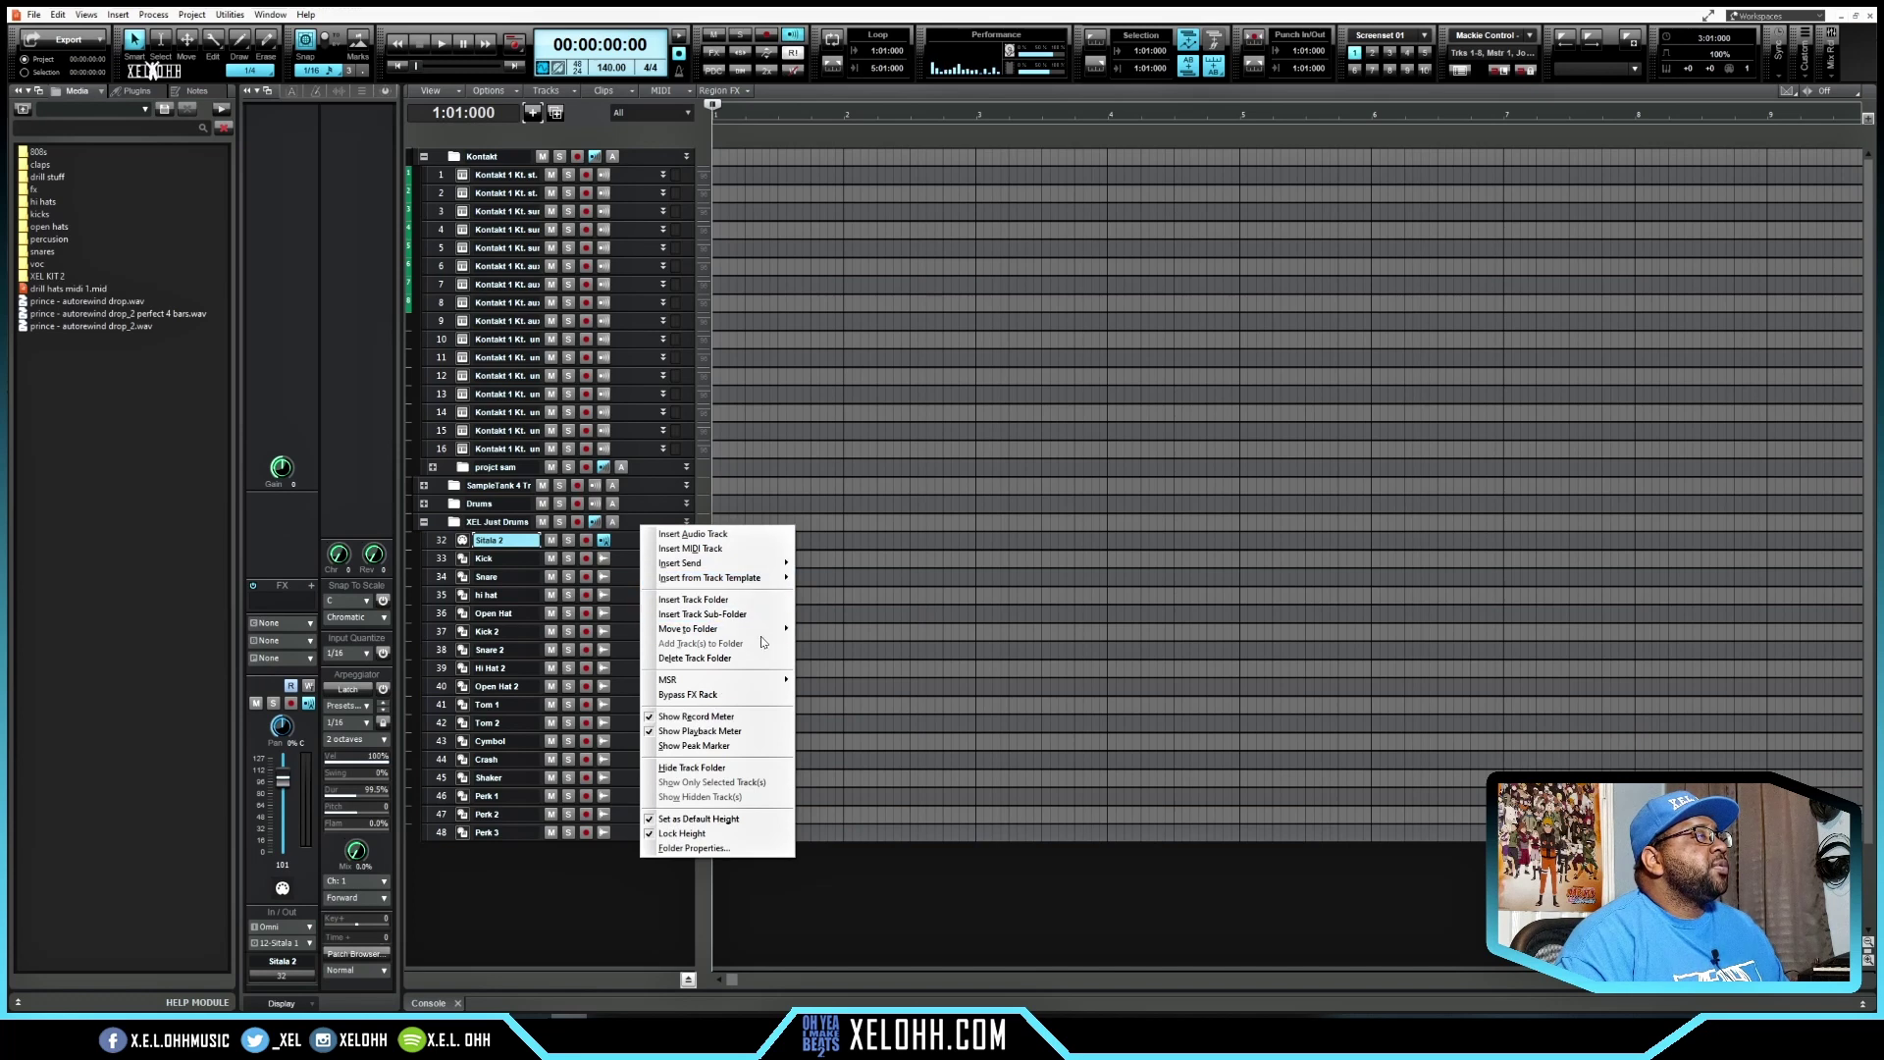
mouse_move(784, 632)
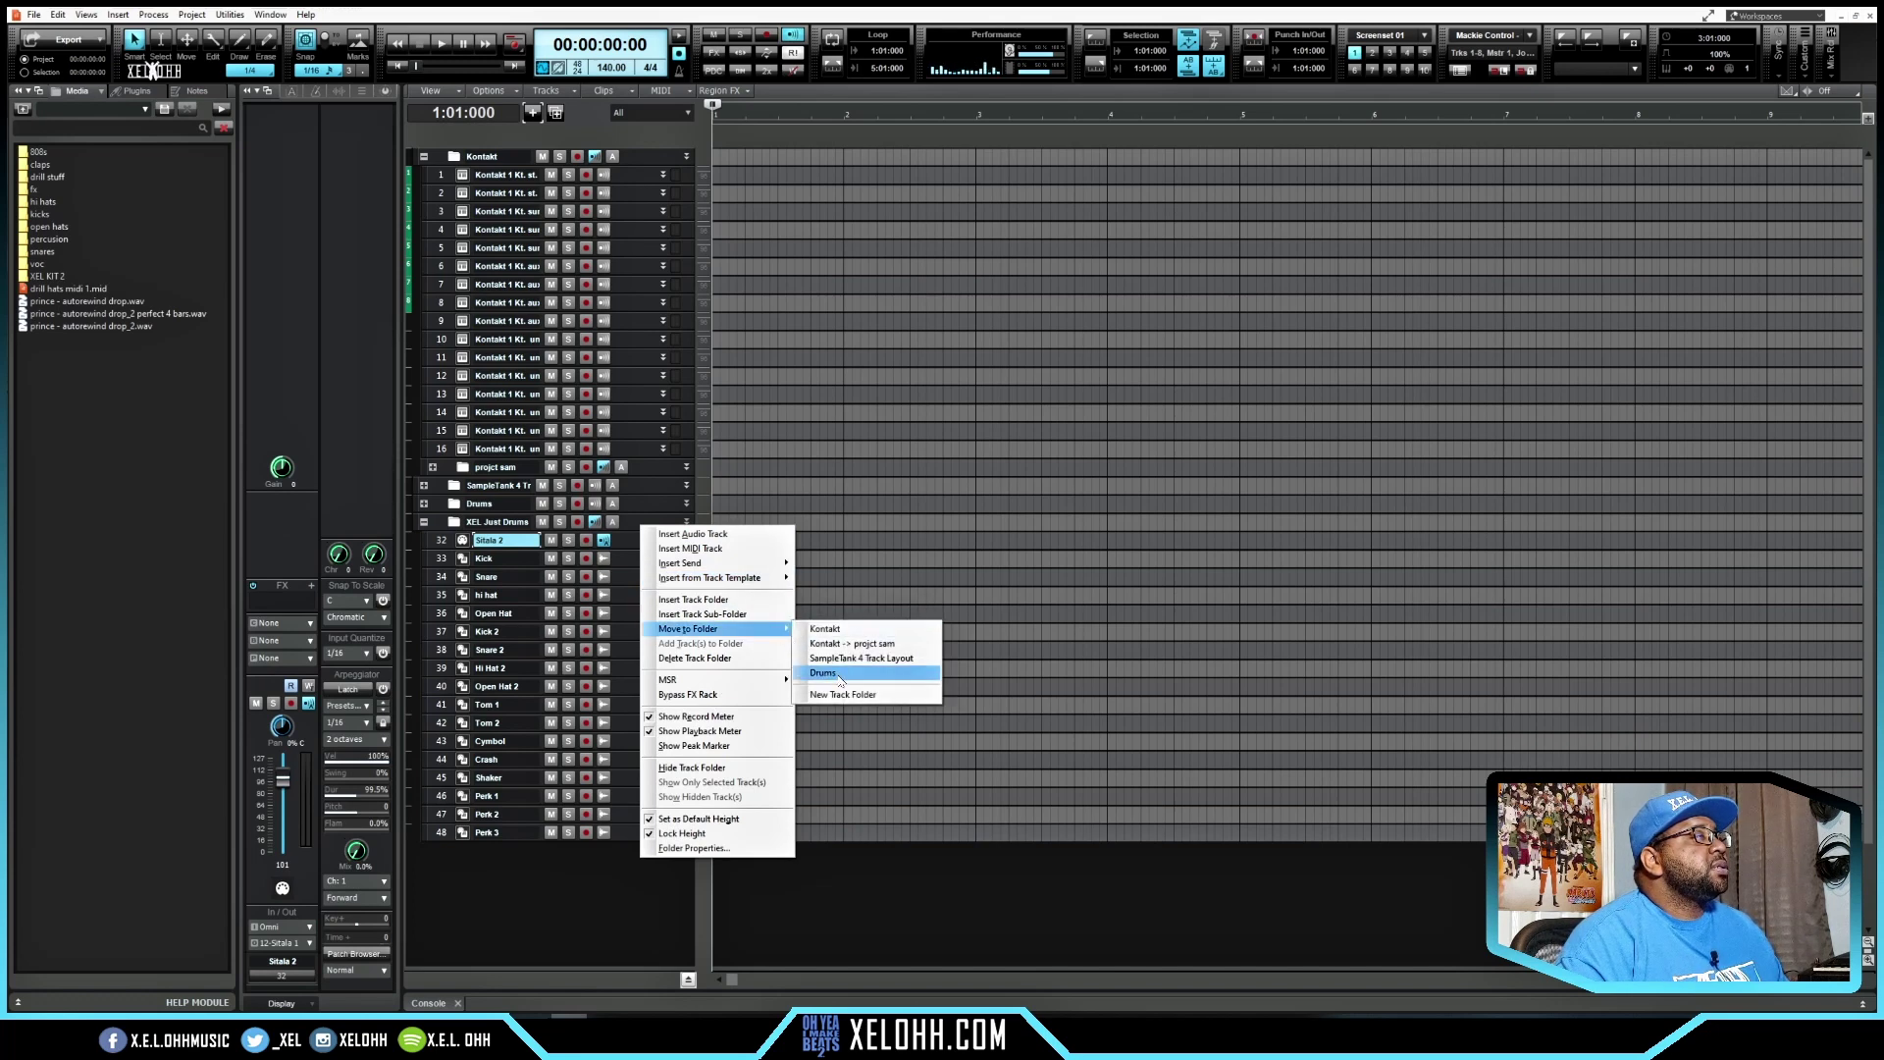
click(839, 676)
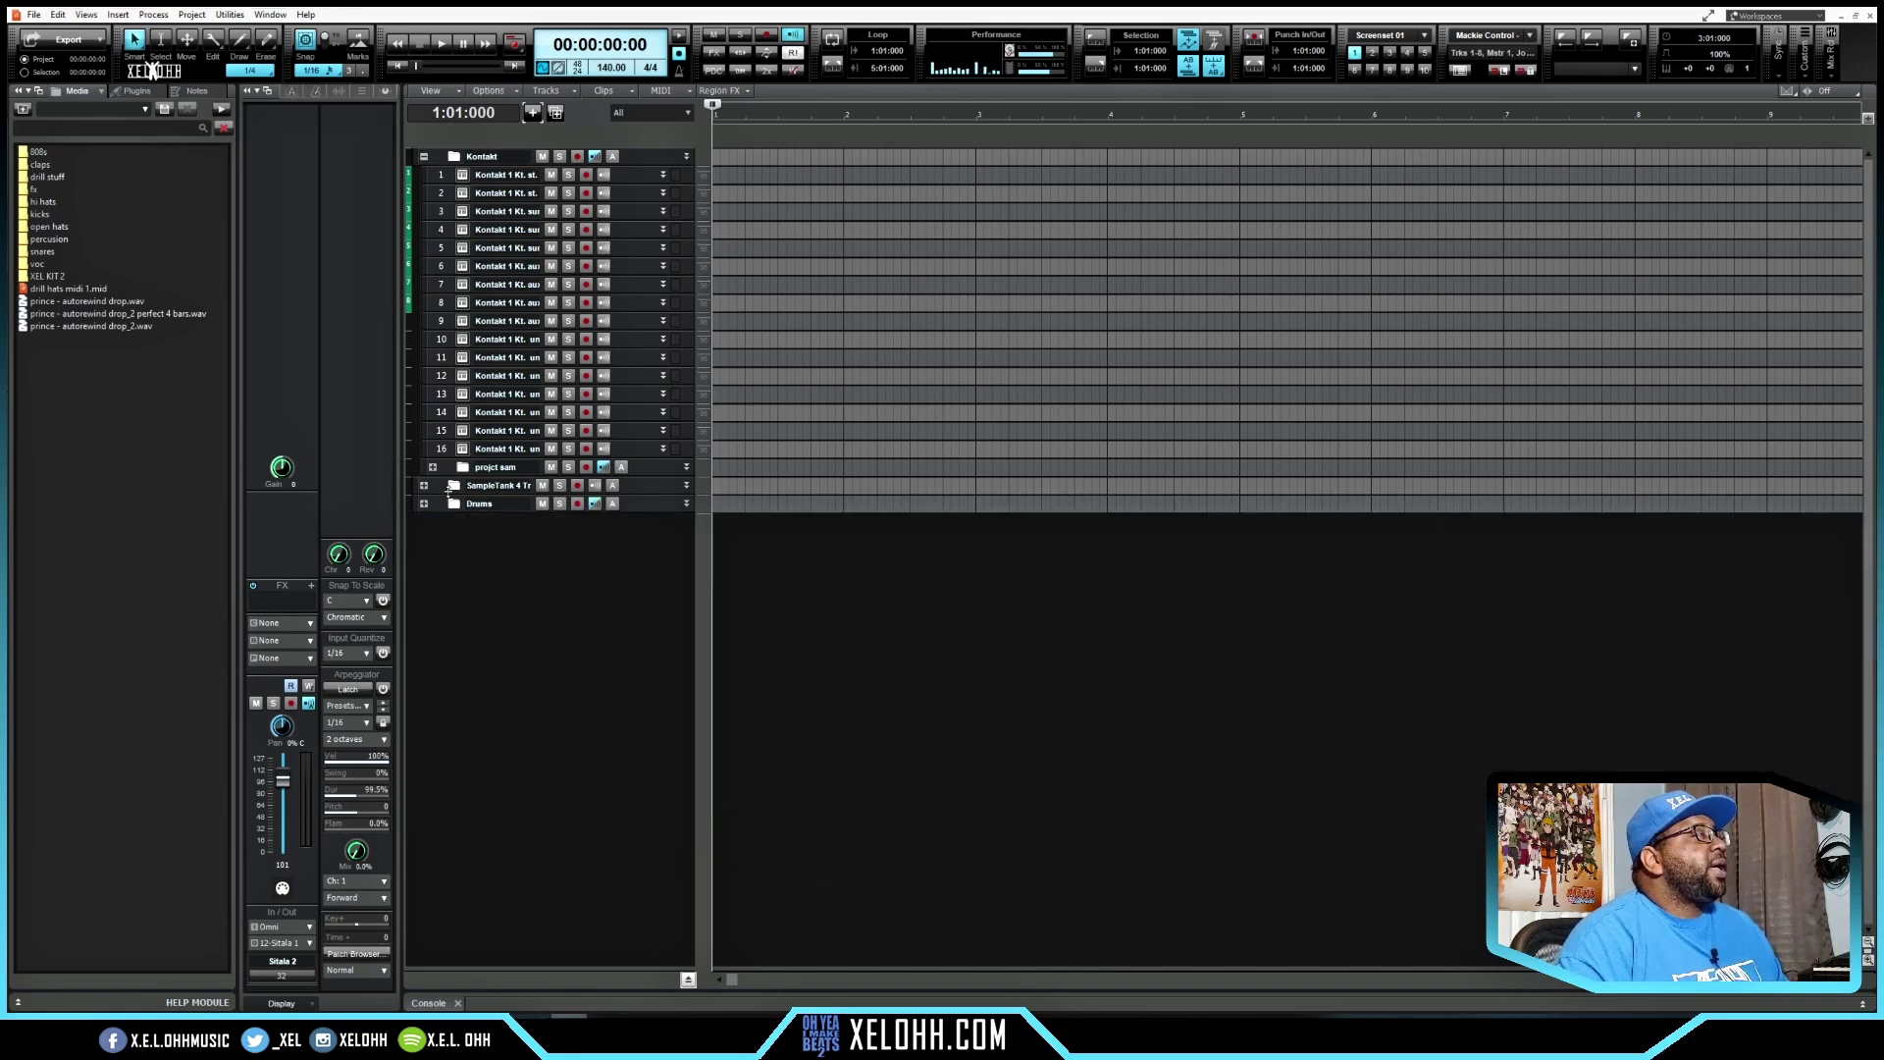
Step: Move the SampleTank 4 Track Layout folder into the Kontakt folder, and collapse Kontakt
right_click(643, 484)
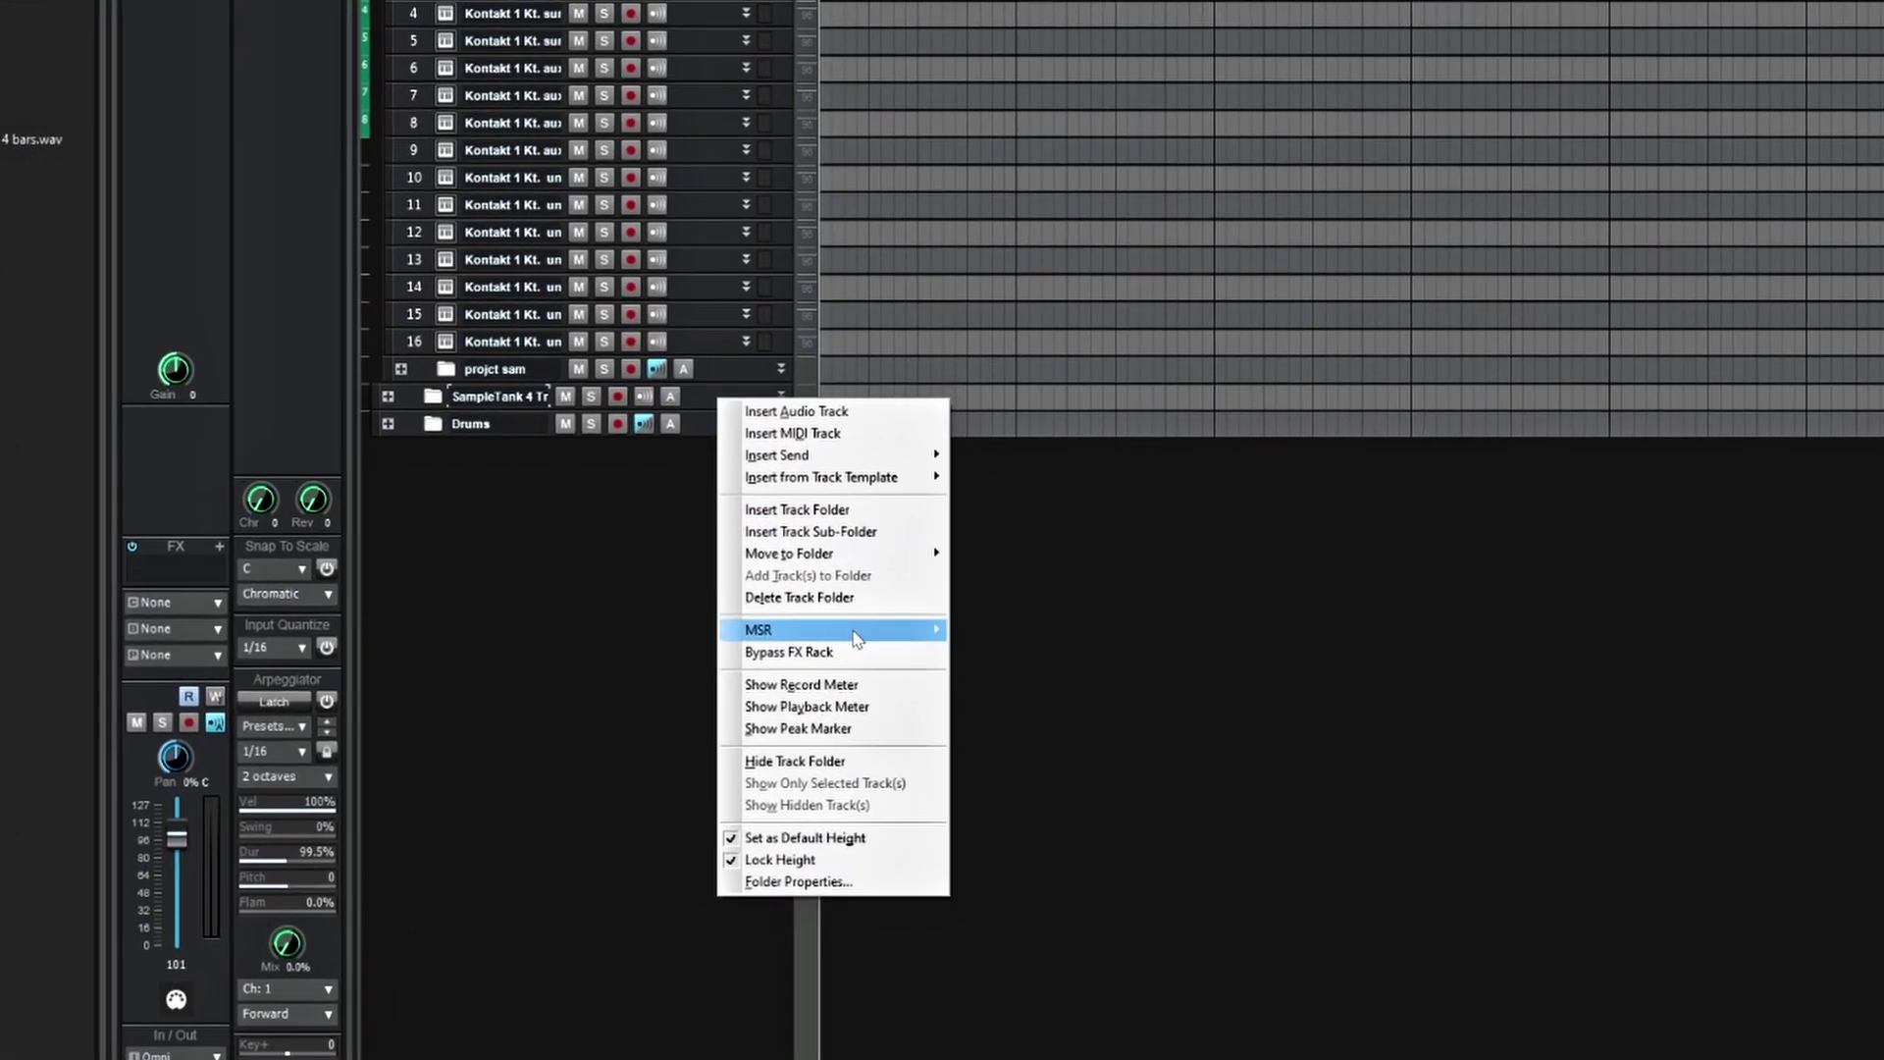
mouse_move(744, 636)
mouse_move(1058, 520)
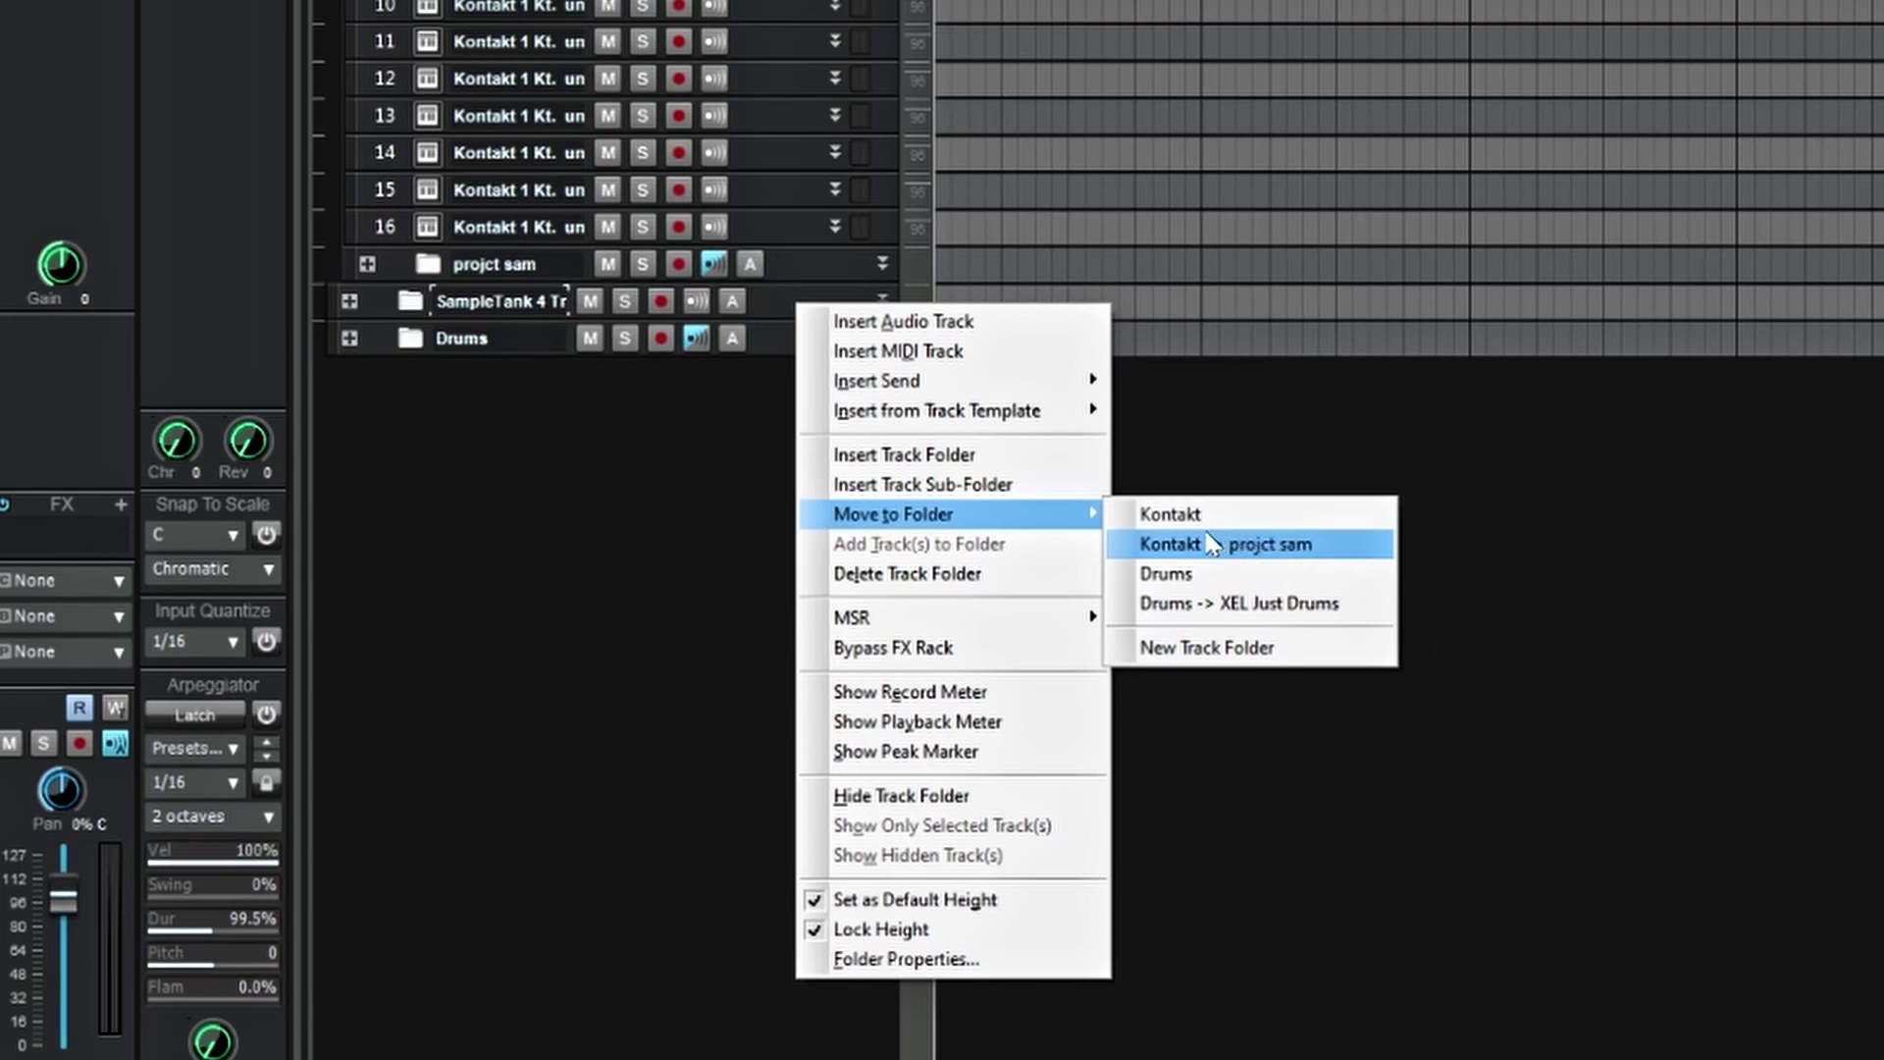
click(1182, 518)
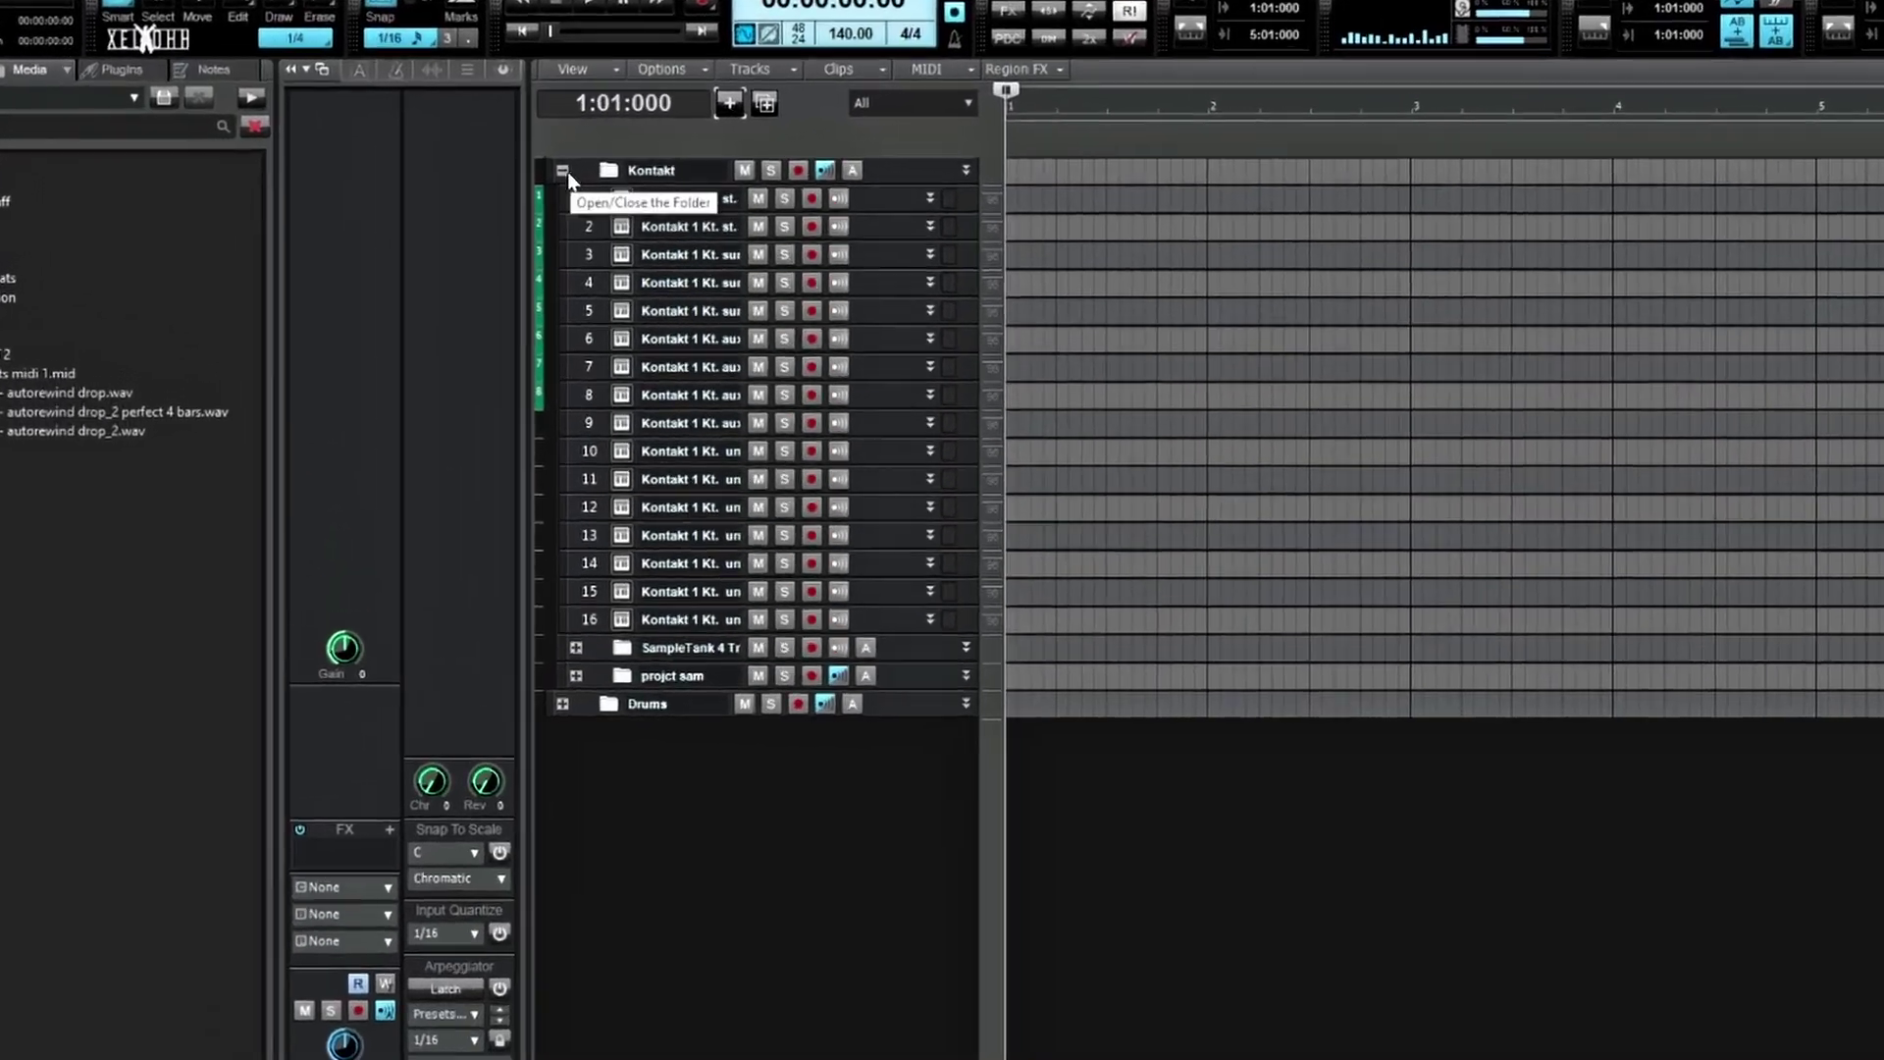
click(423, 156)
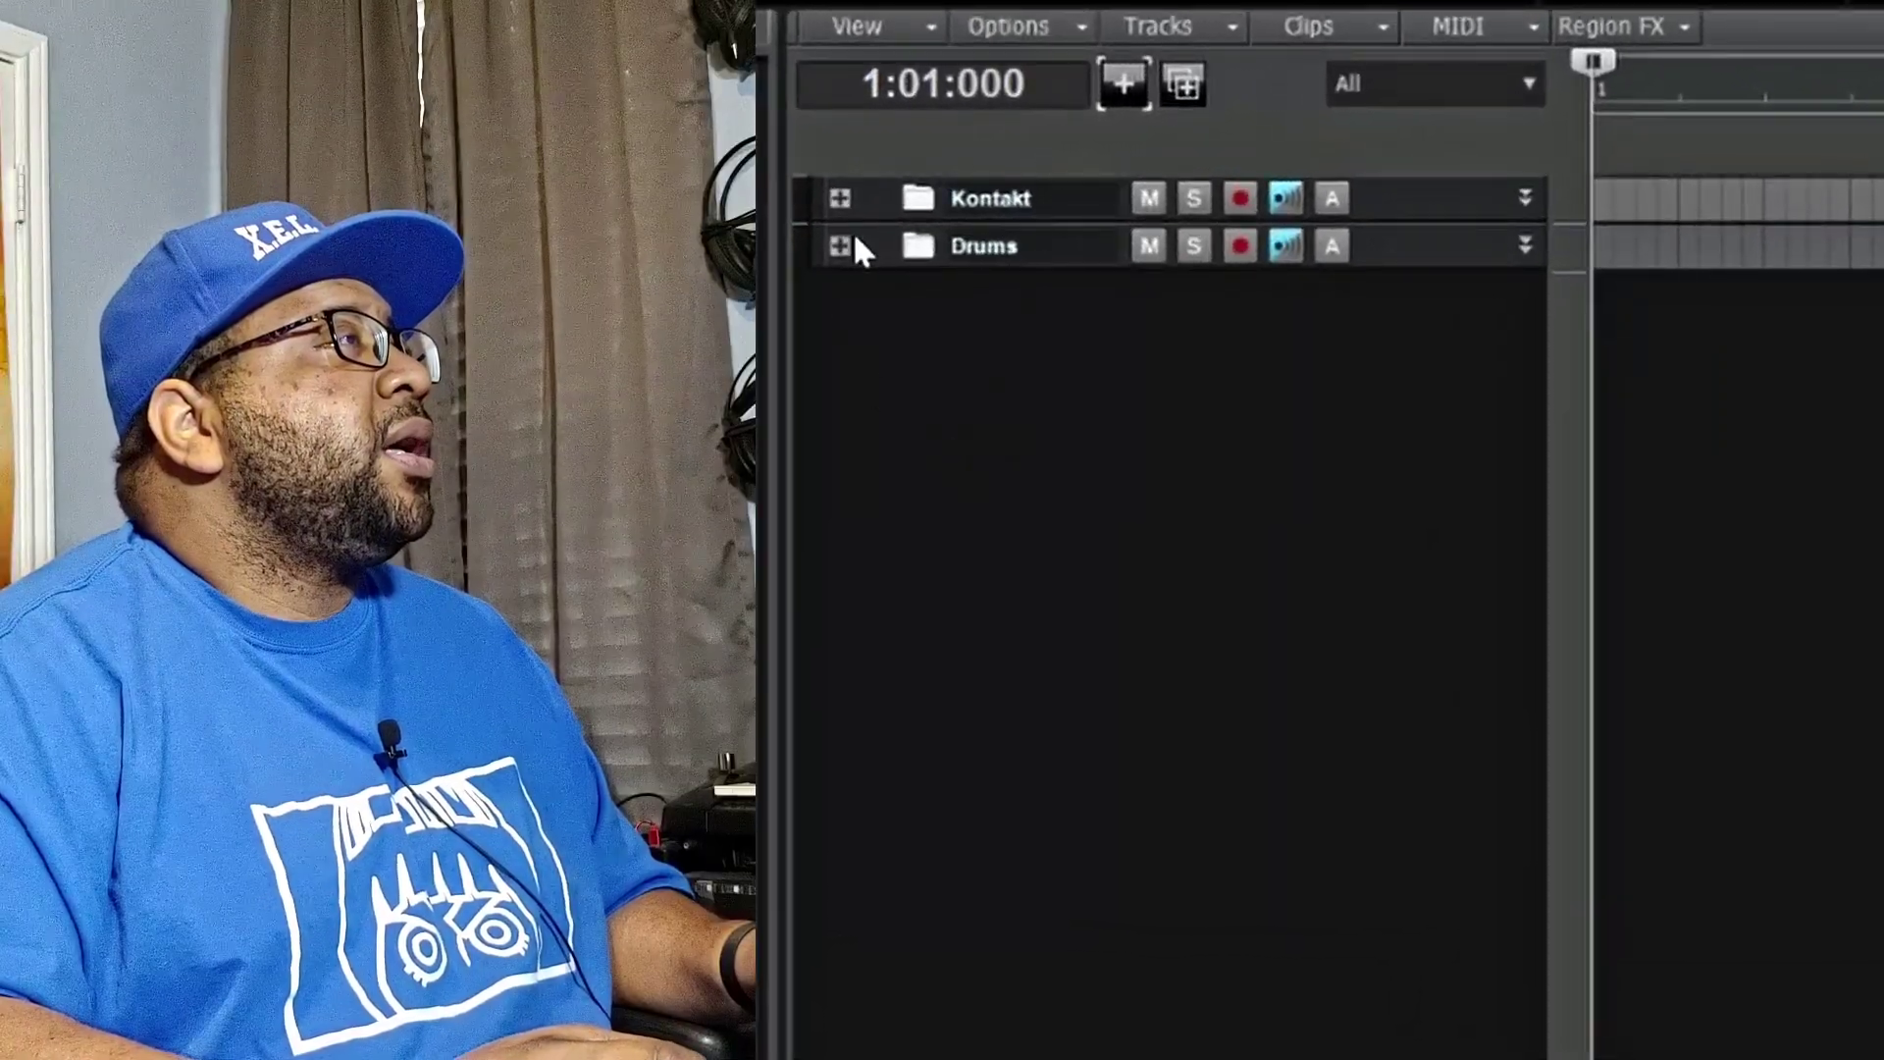
Step: Look through the Kontakt folder's tracks, collapse it, and view its strip summary of track types before minimizing the strip
click(841, 197)
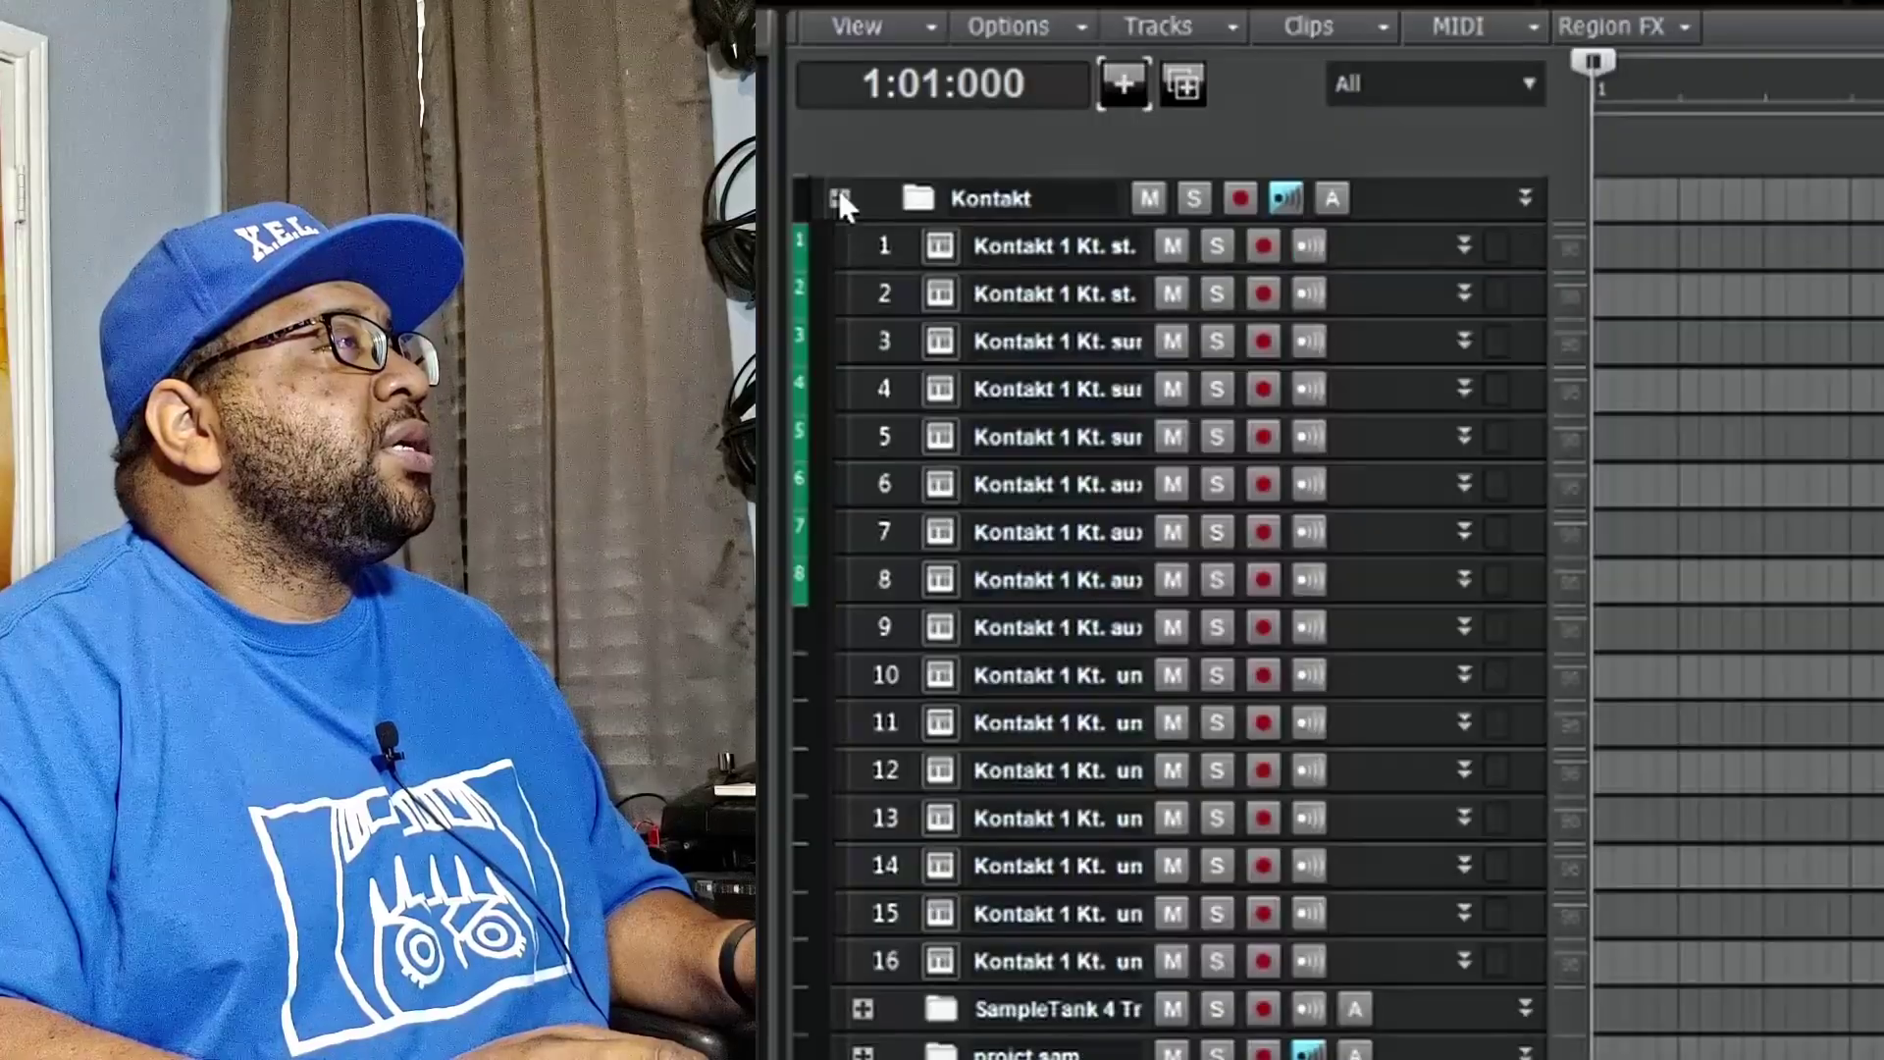
click(840, 196)
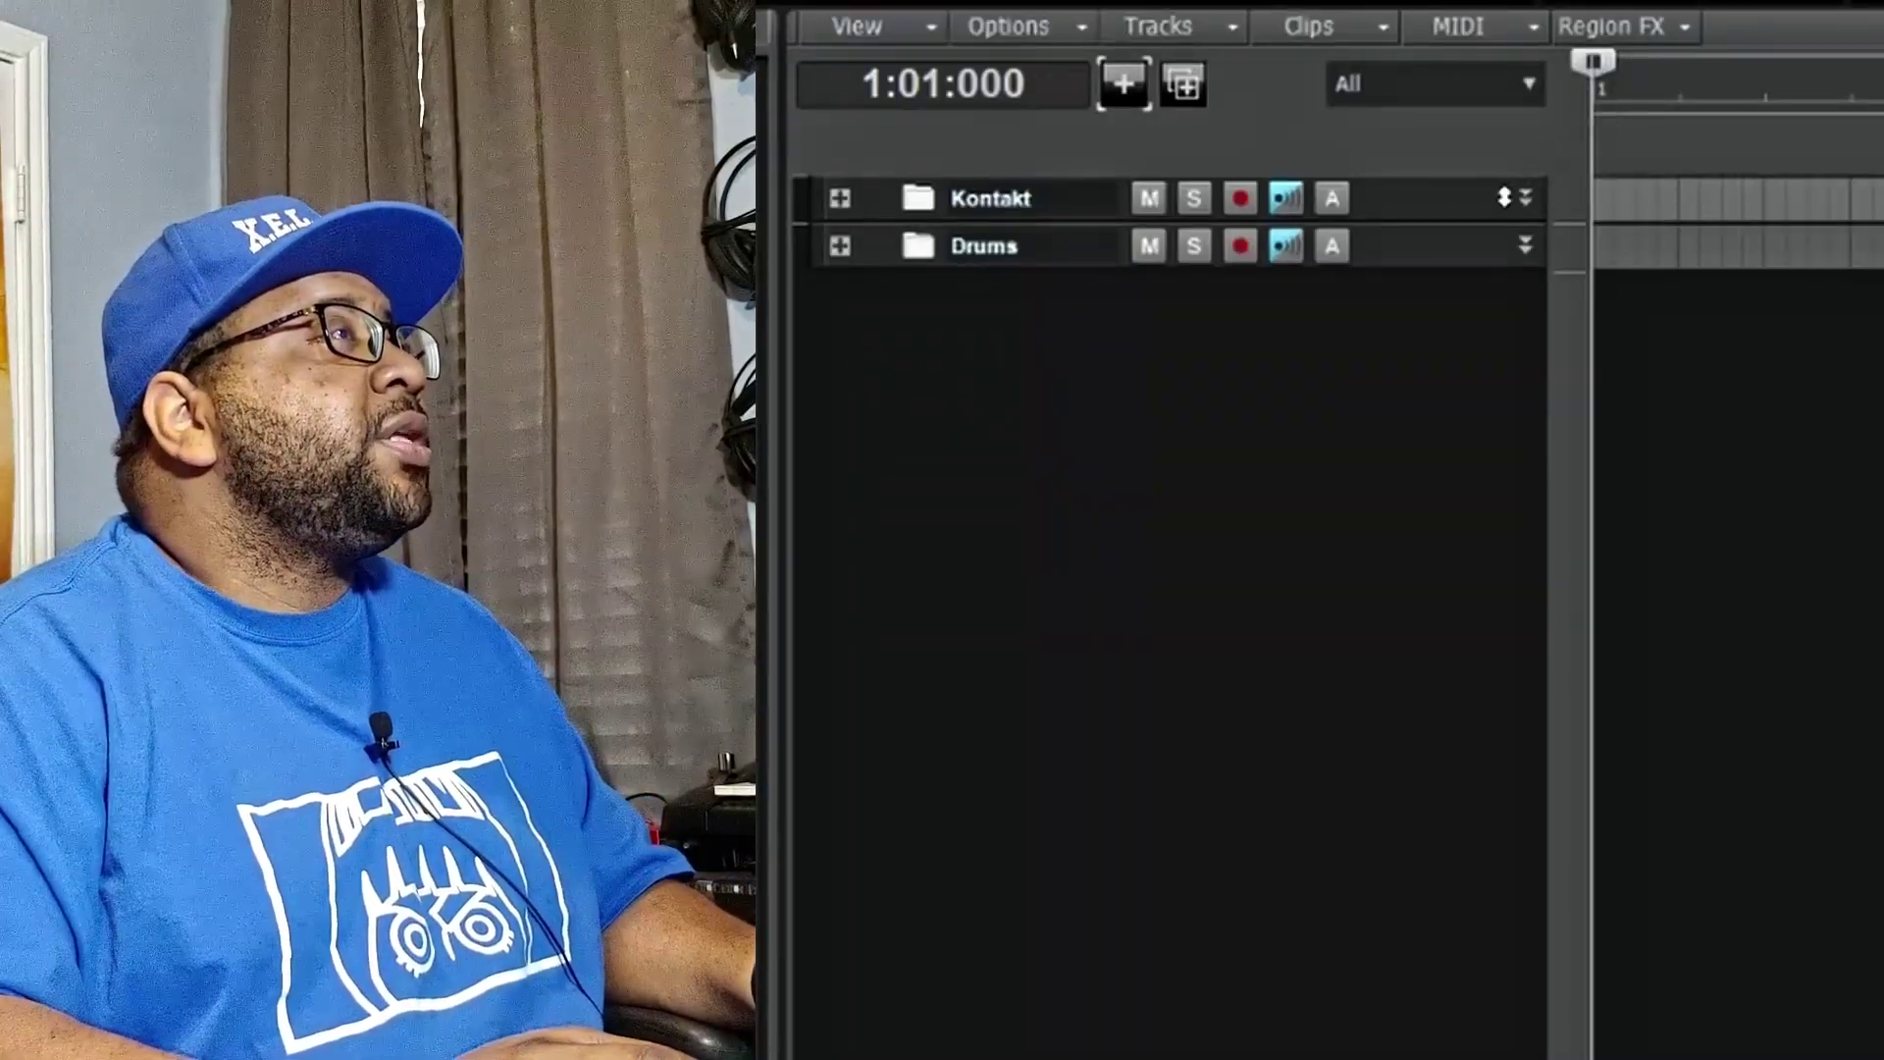
click(1526, 199)
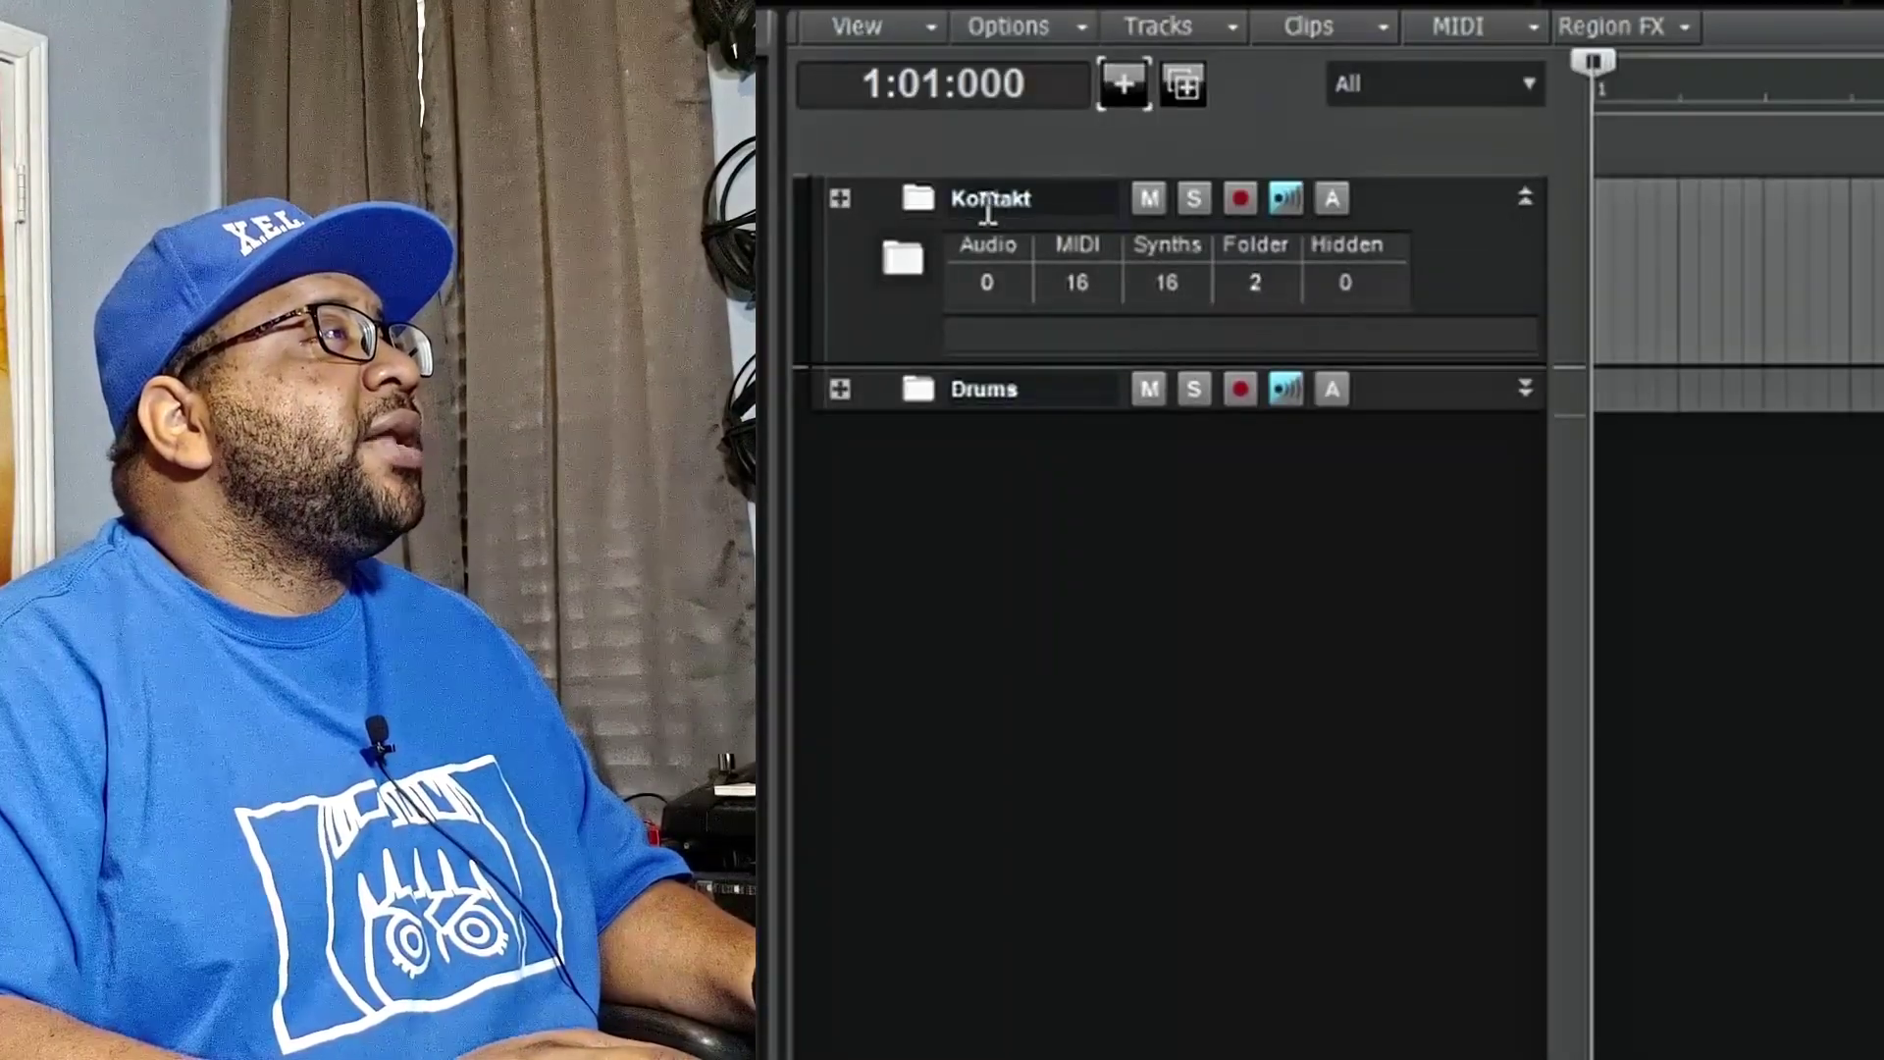
click(1258, 274)
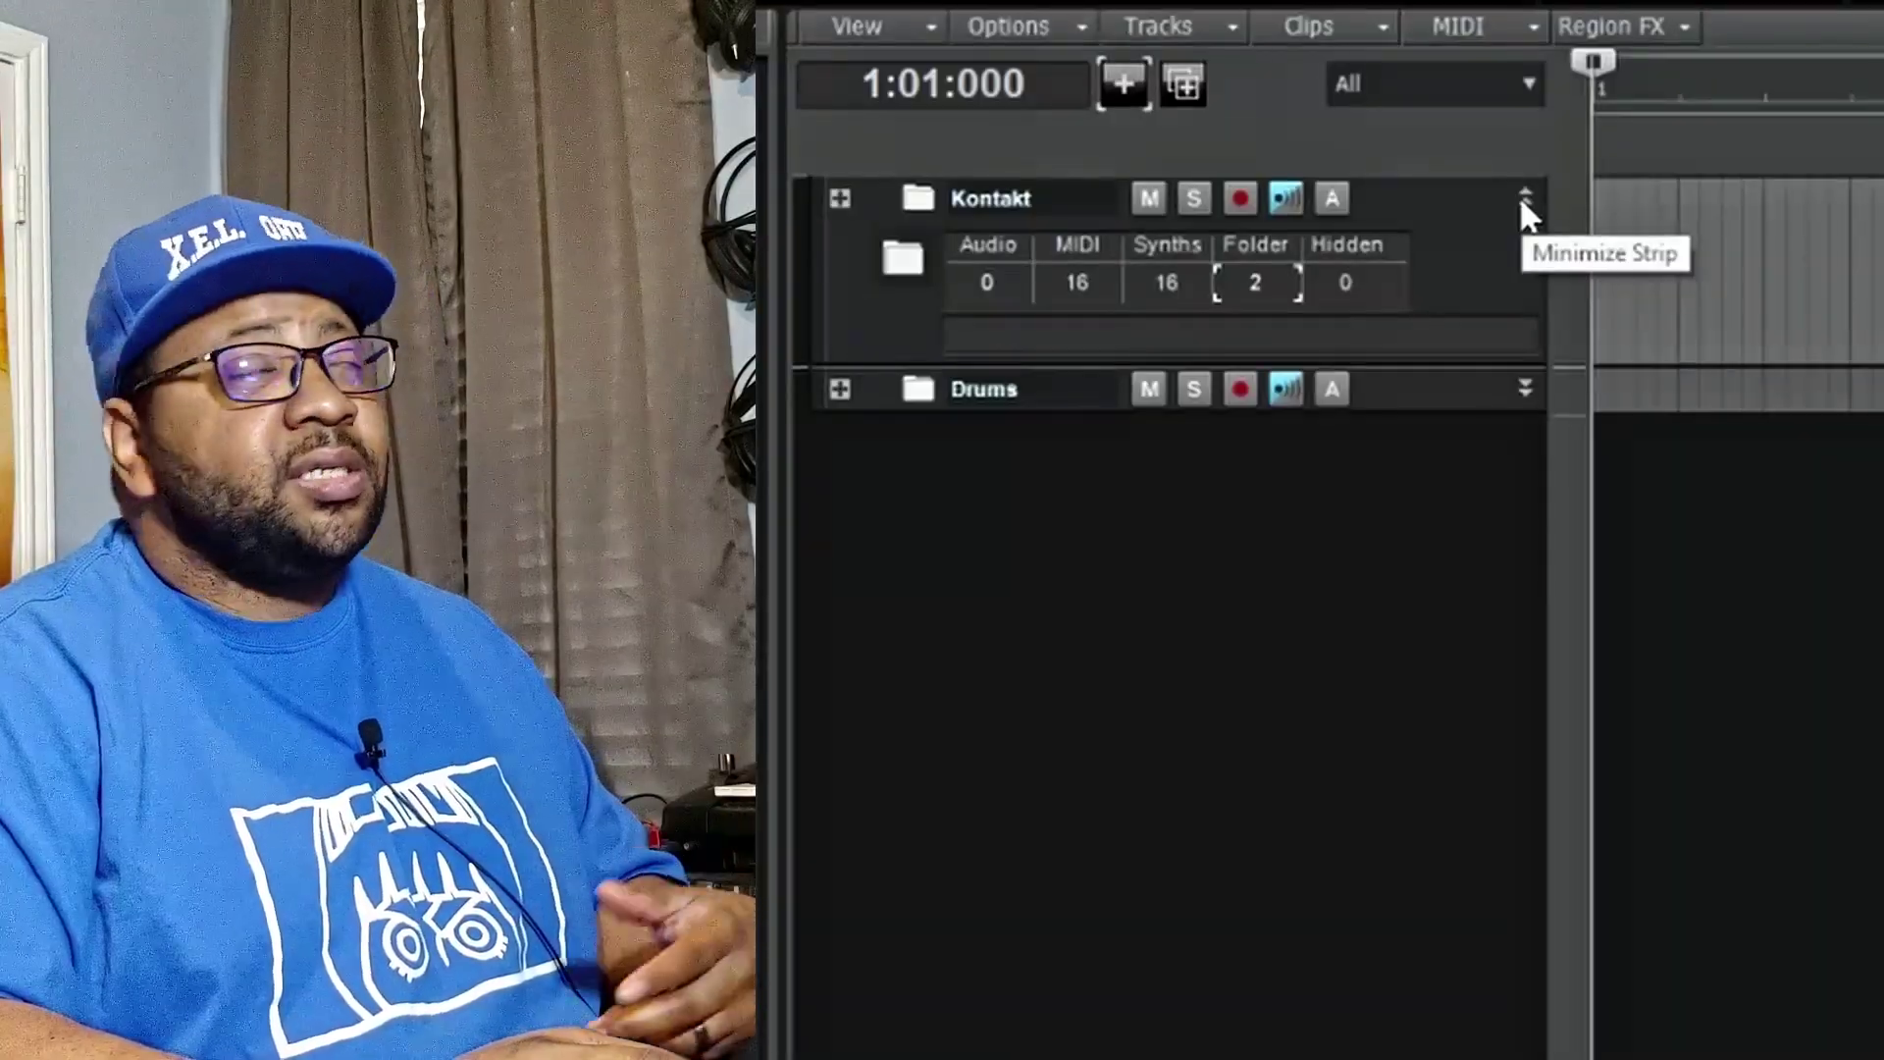
click(1524, 198)
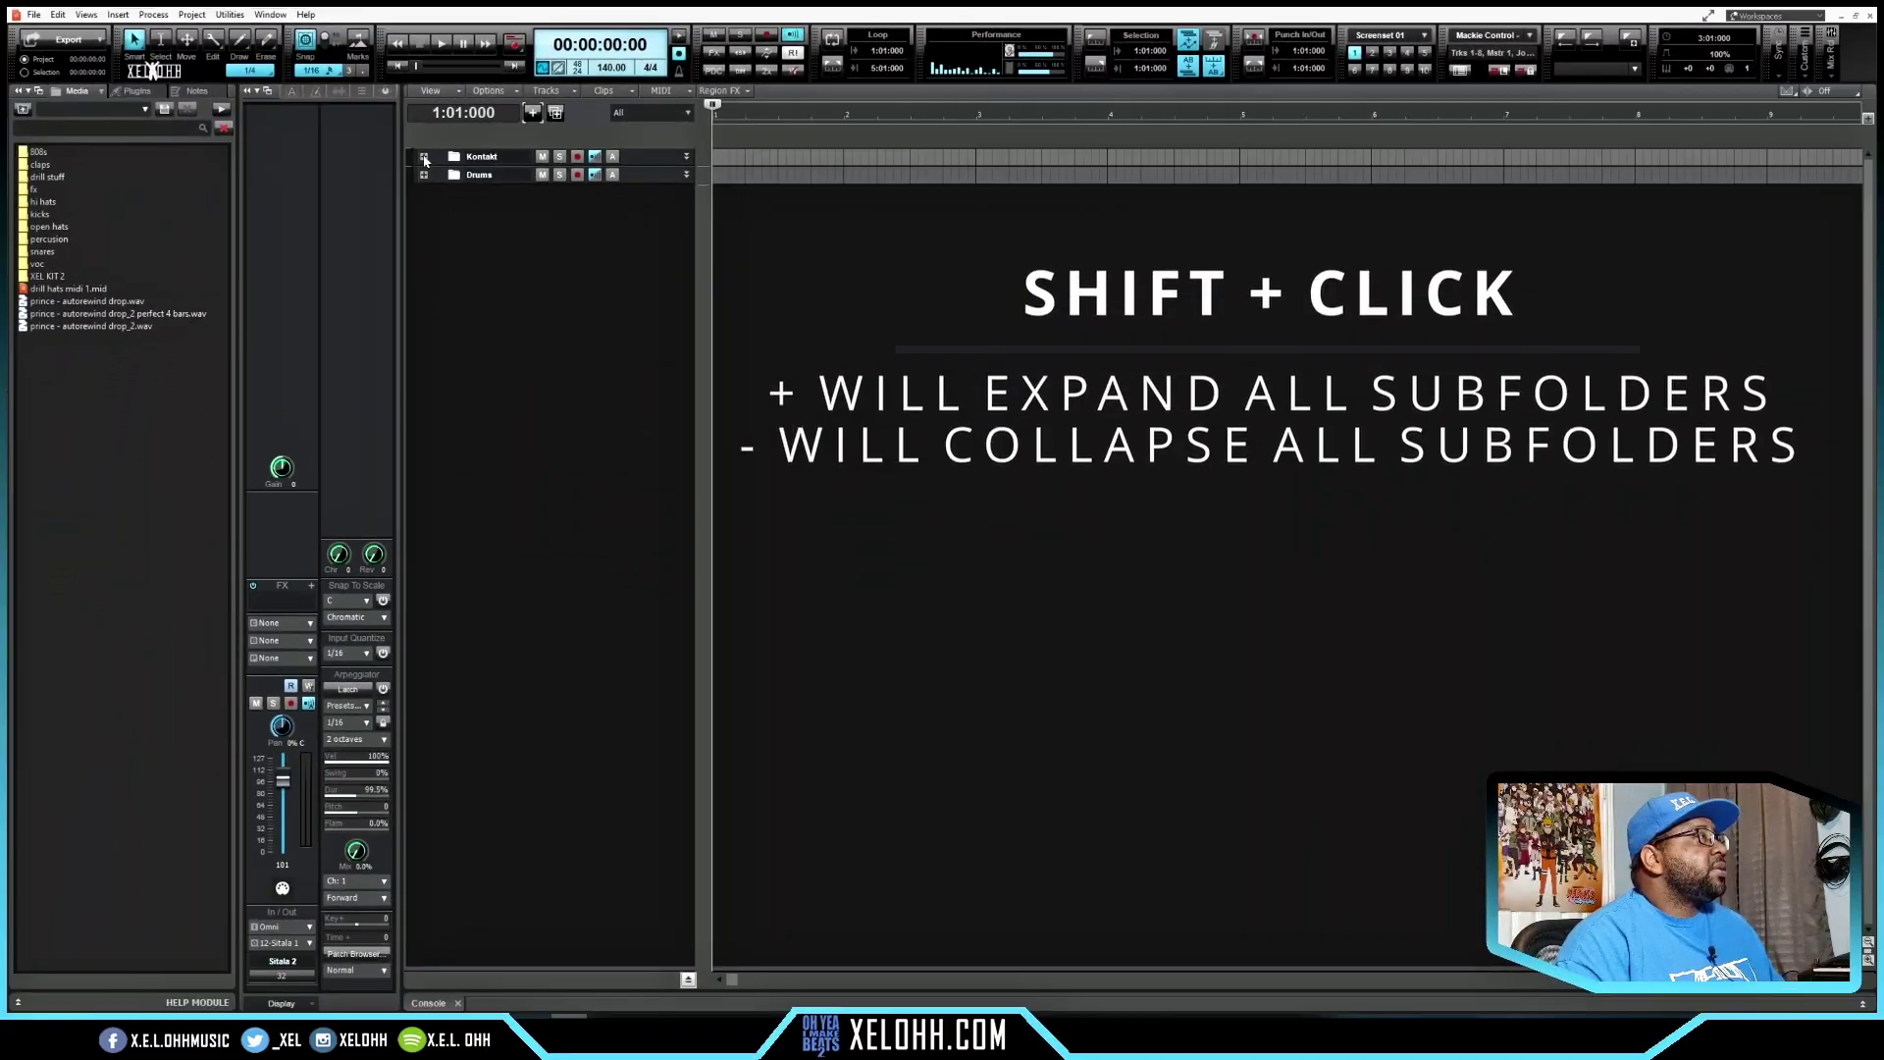
Step: Expand the Kontakt folder together with all its subfolders, and collapse the whole hierarchy again
shift+click(424, 158)
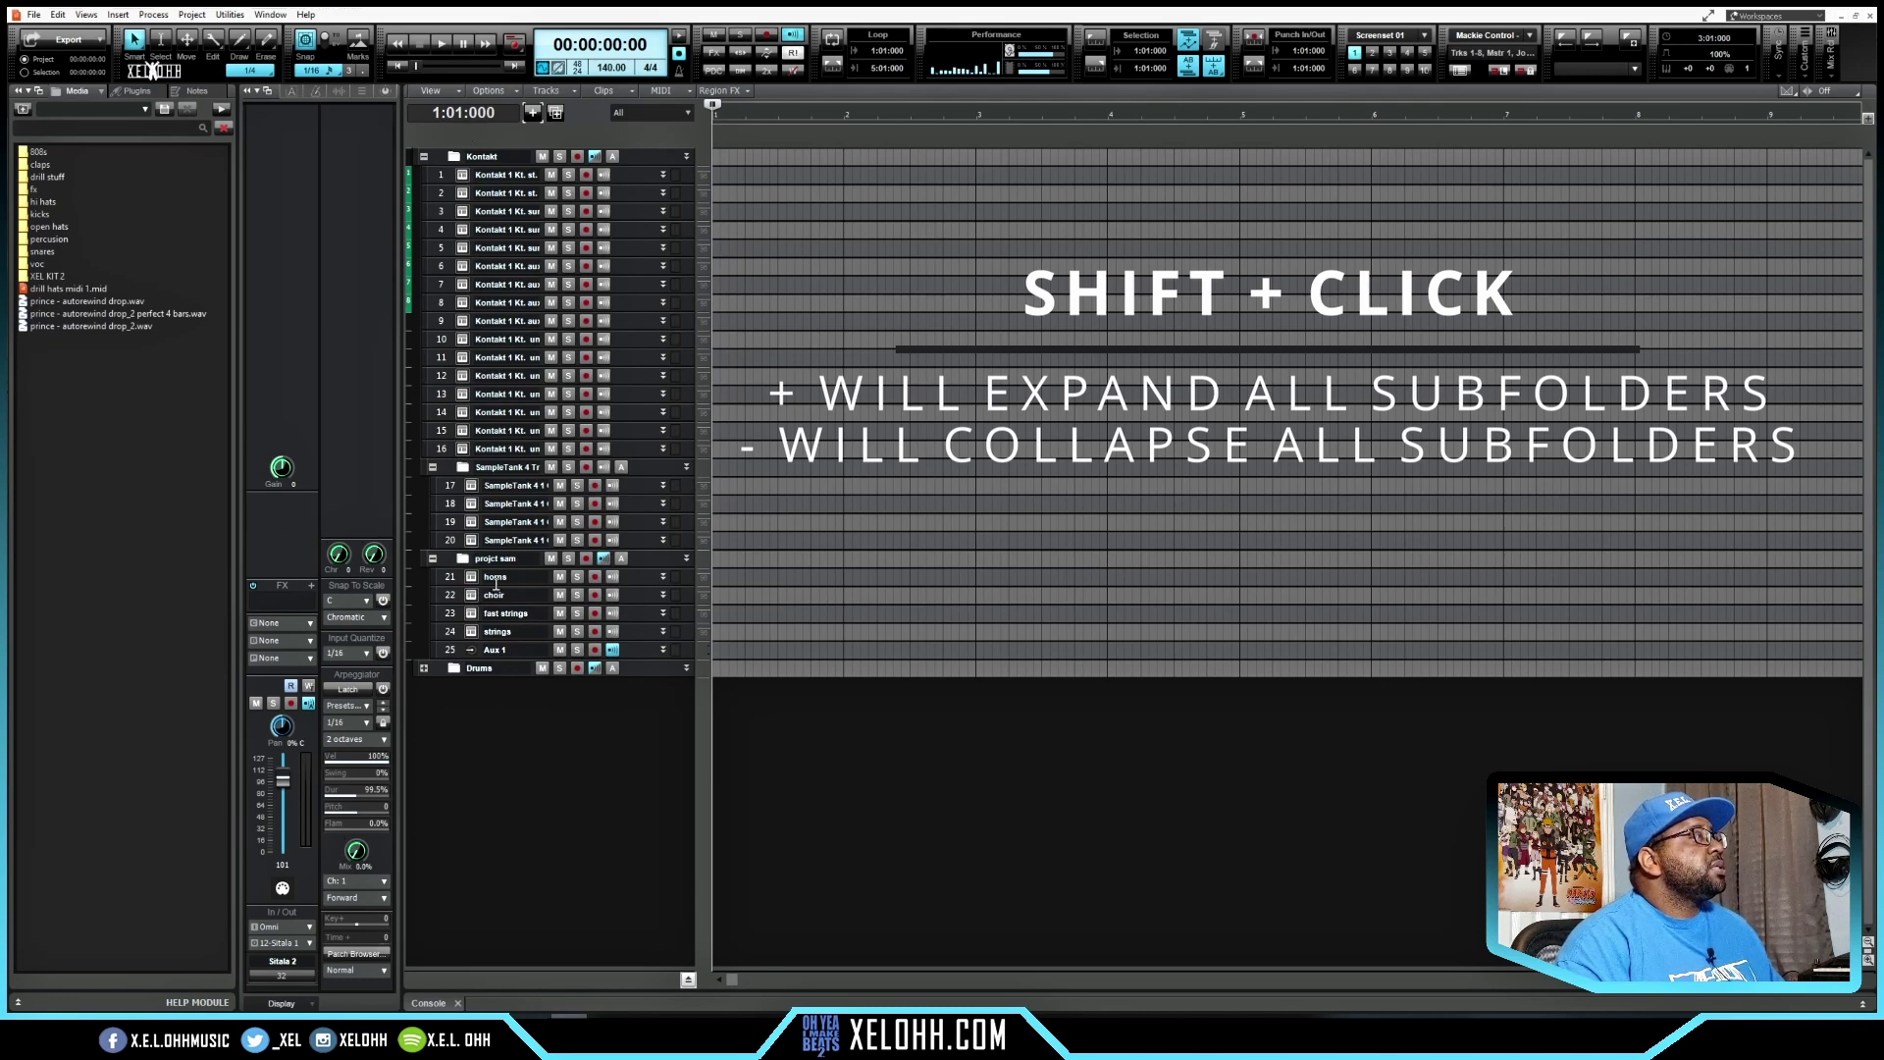
shift+click(424, 157)
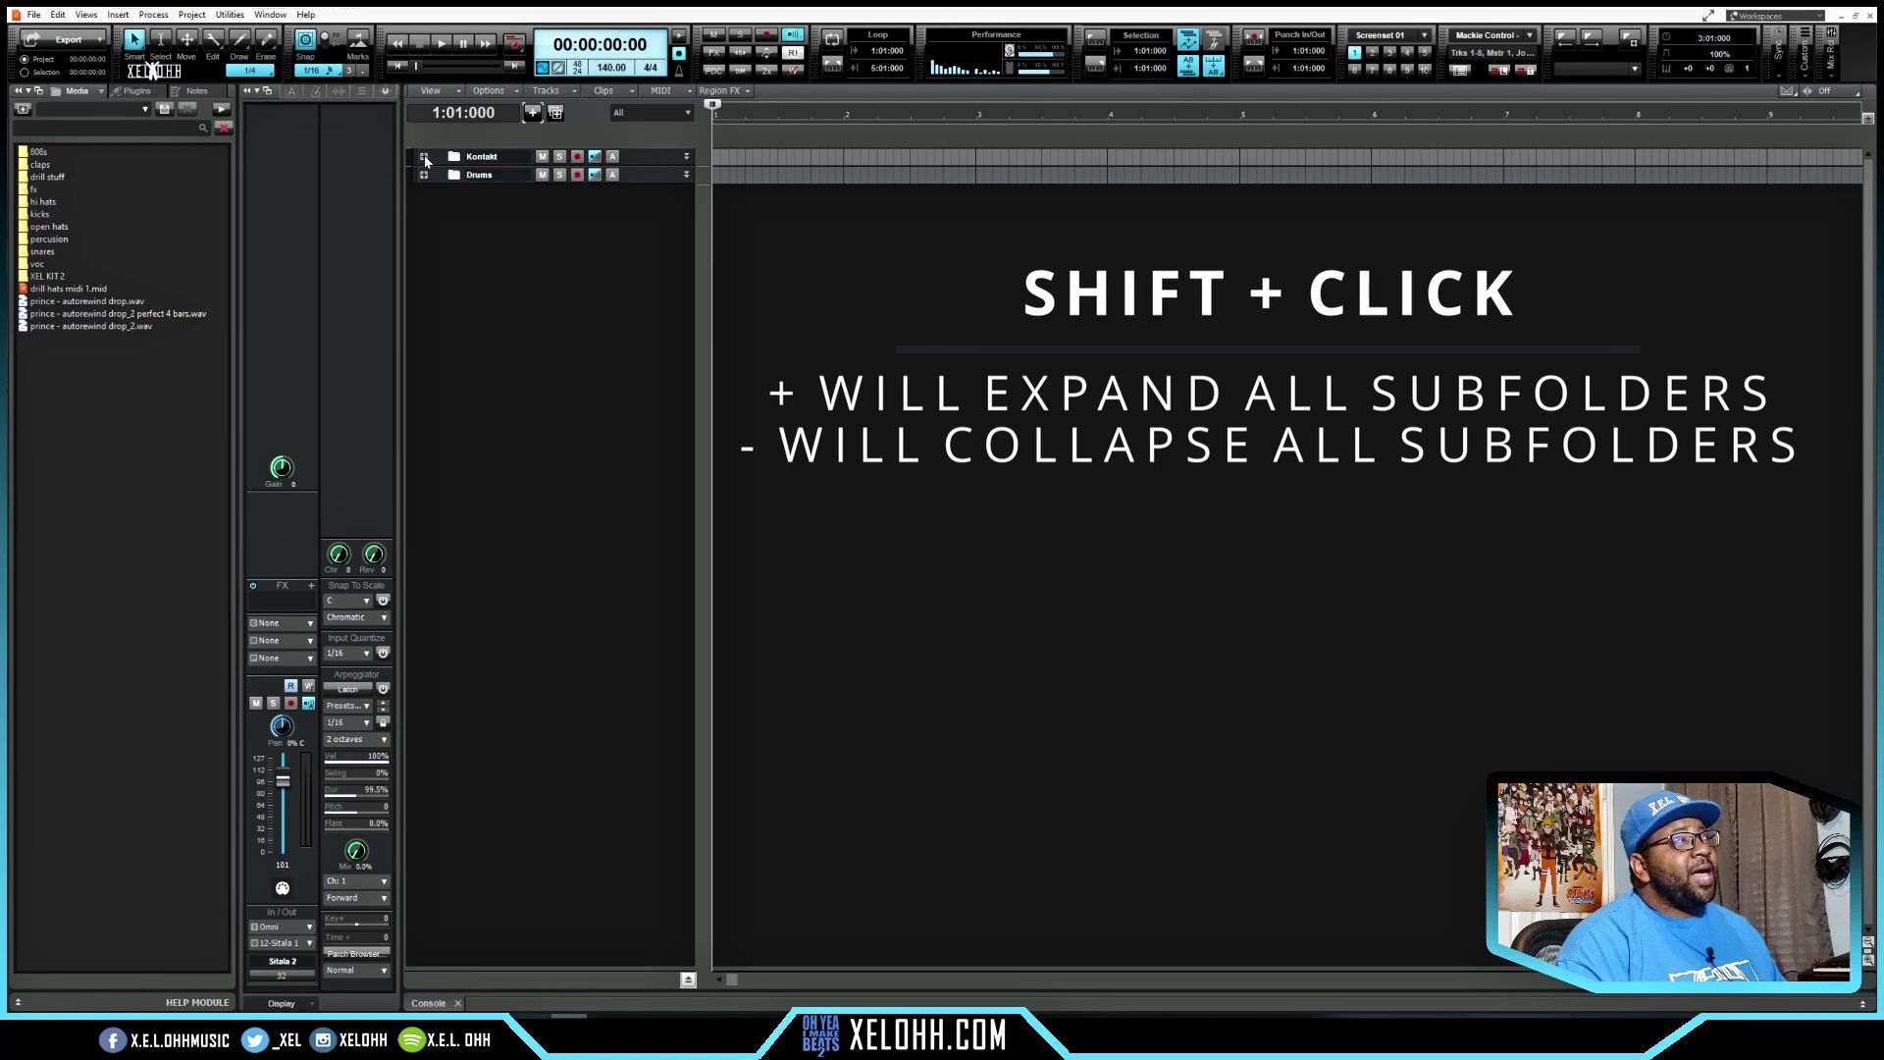
Step: Expand the Kontakt folder and move the projct sam folder into the SampleTank 4 Track Layout folder
click(425, 157)
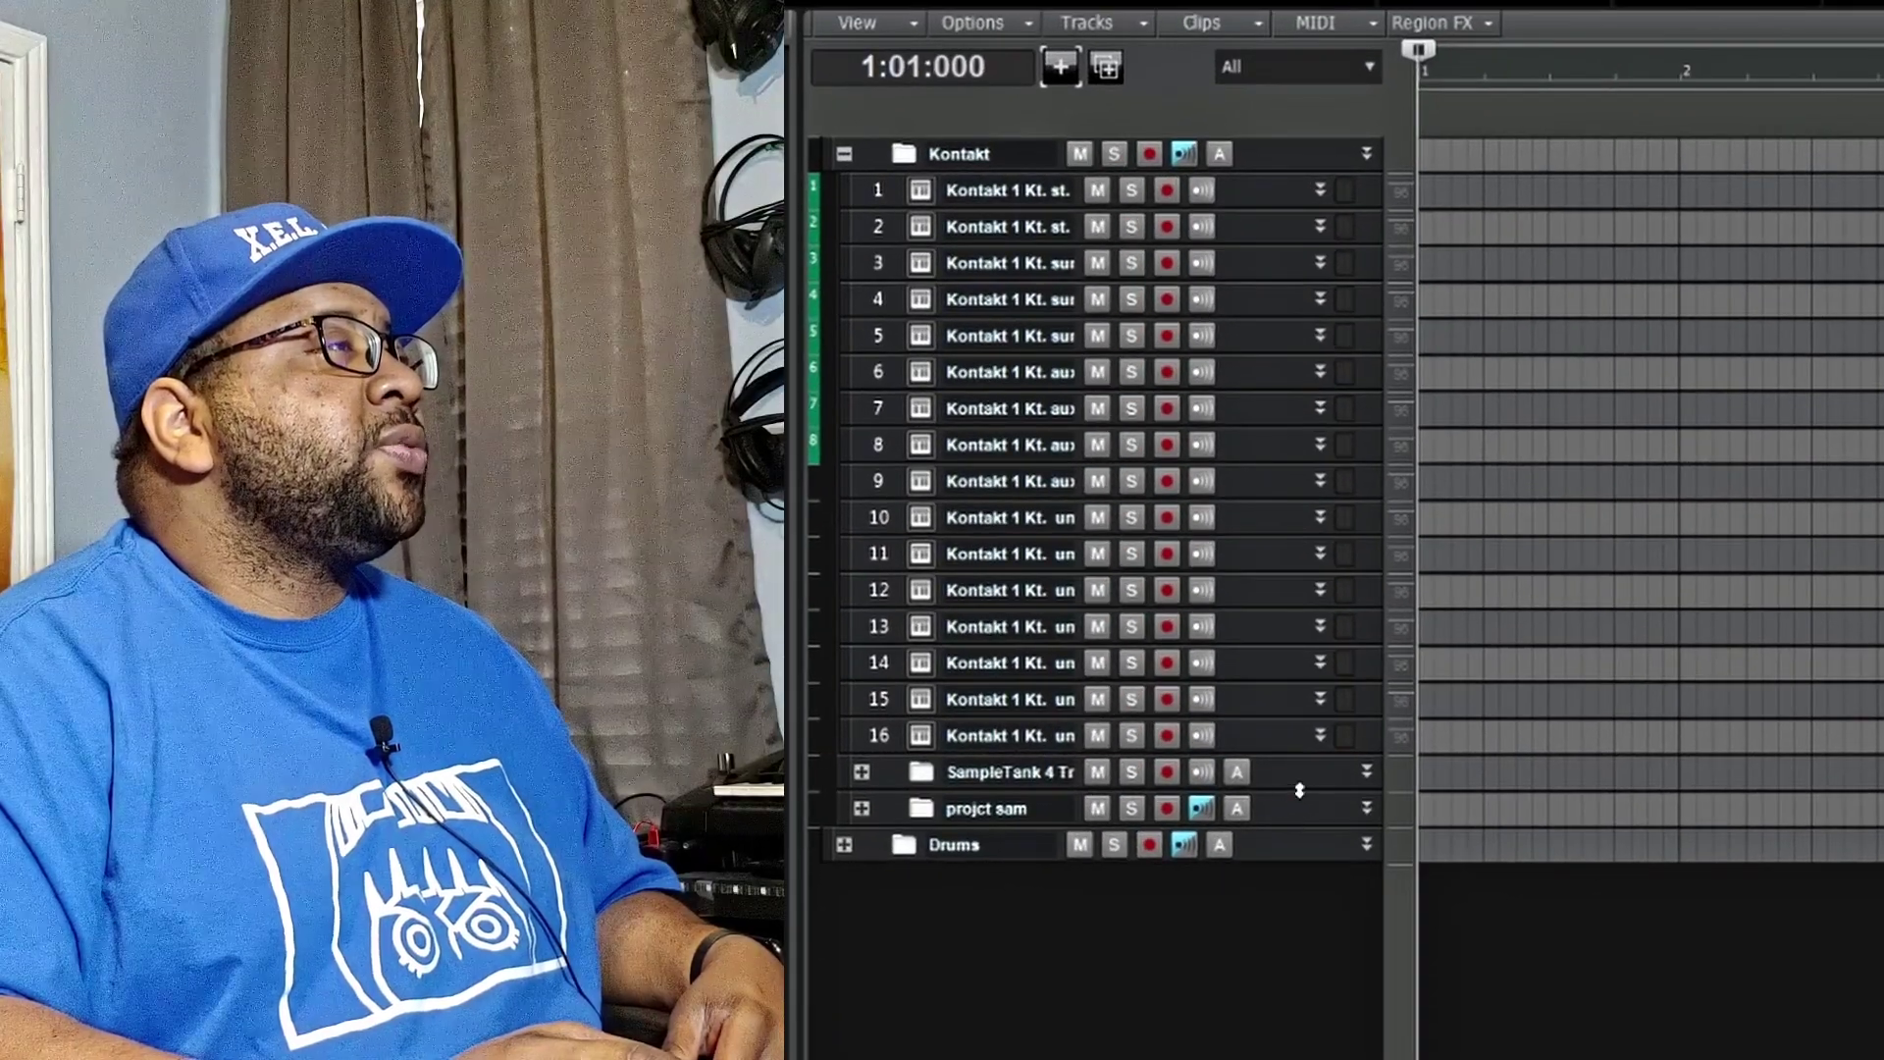
click(1310, 777)
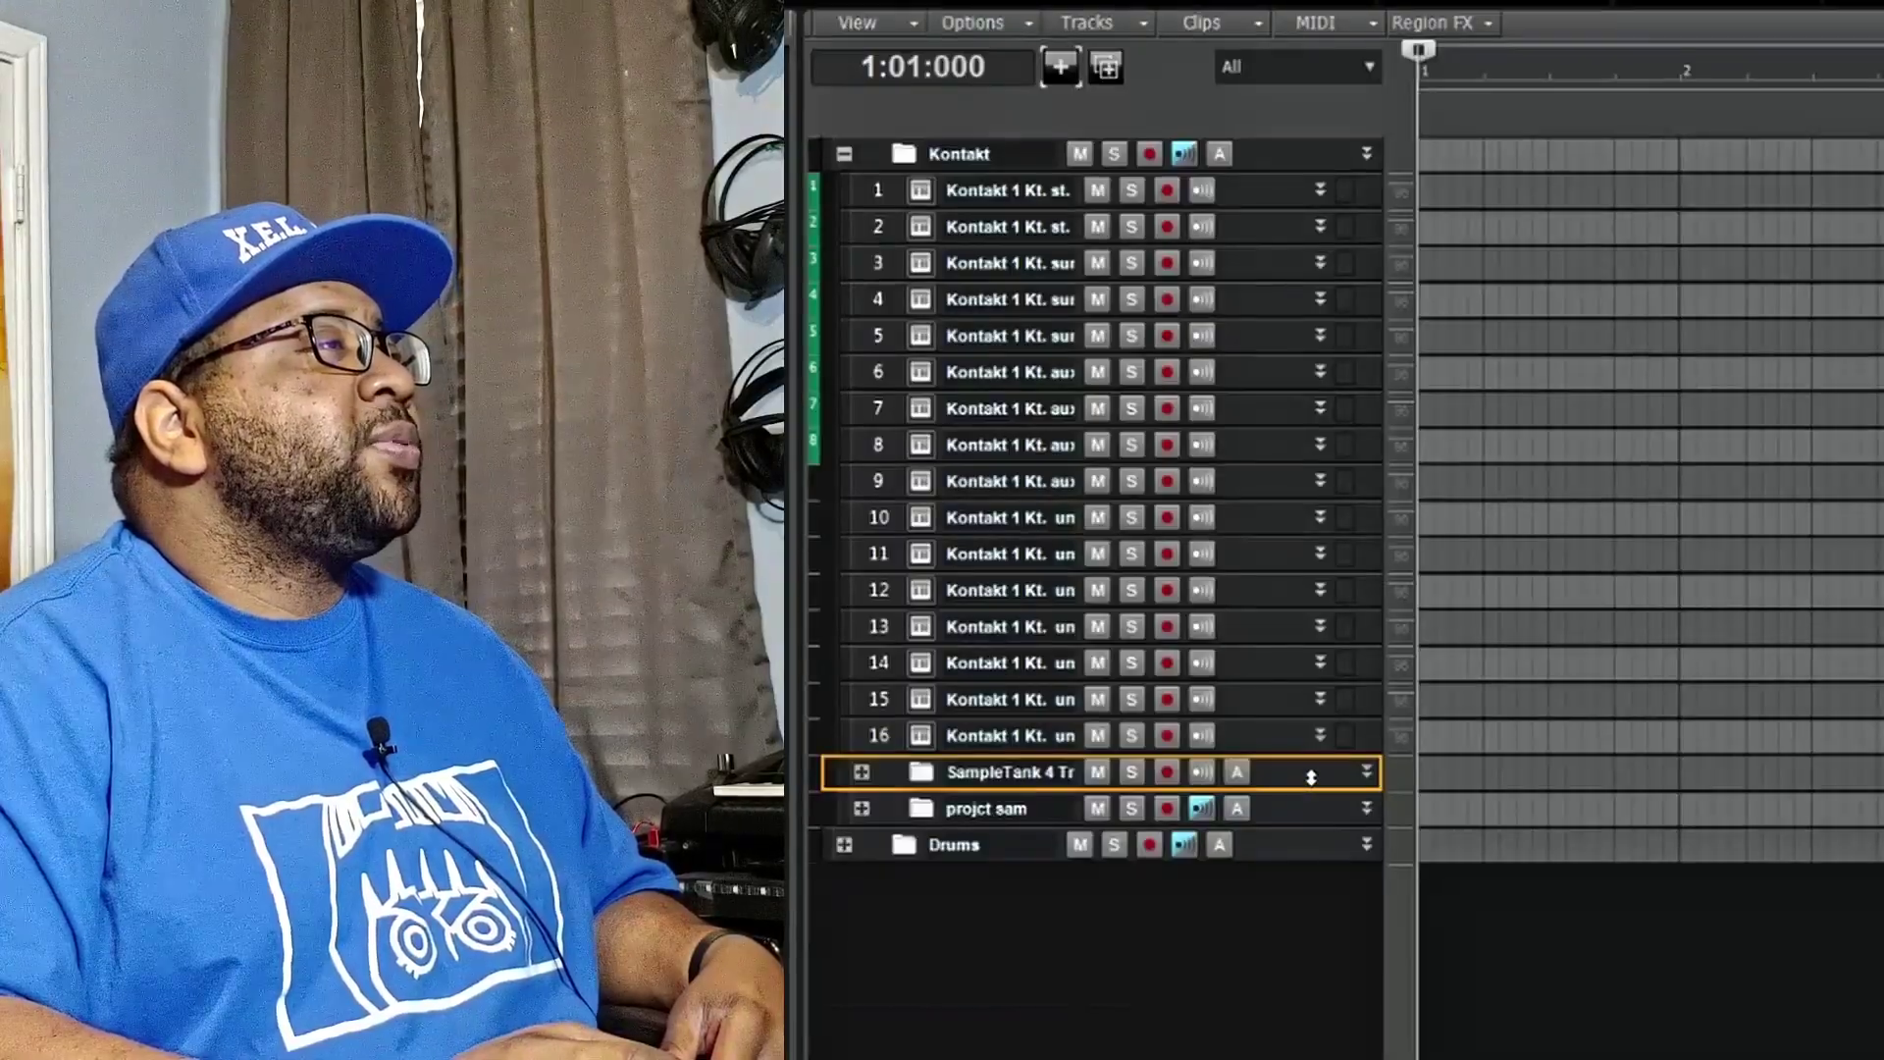
double_click(1310, 777)
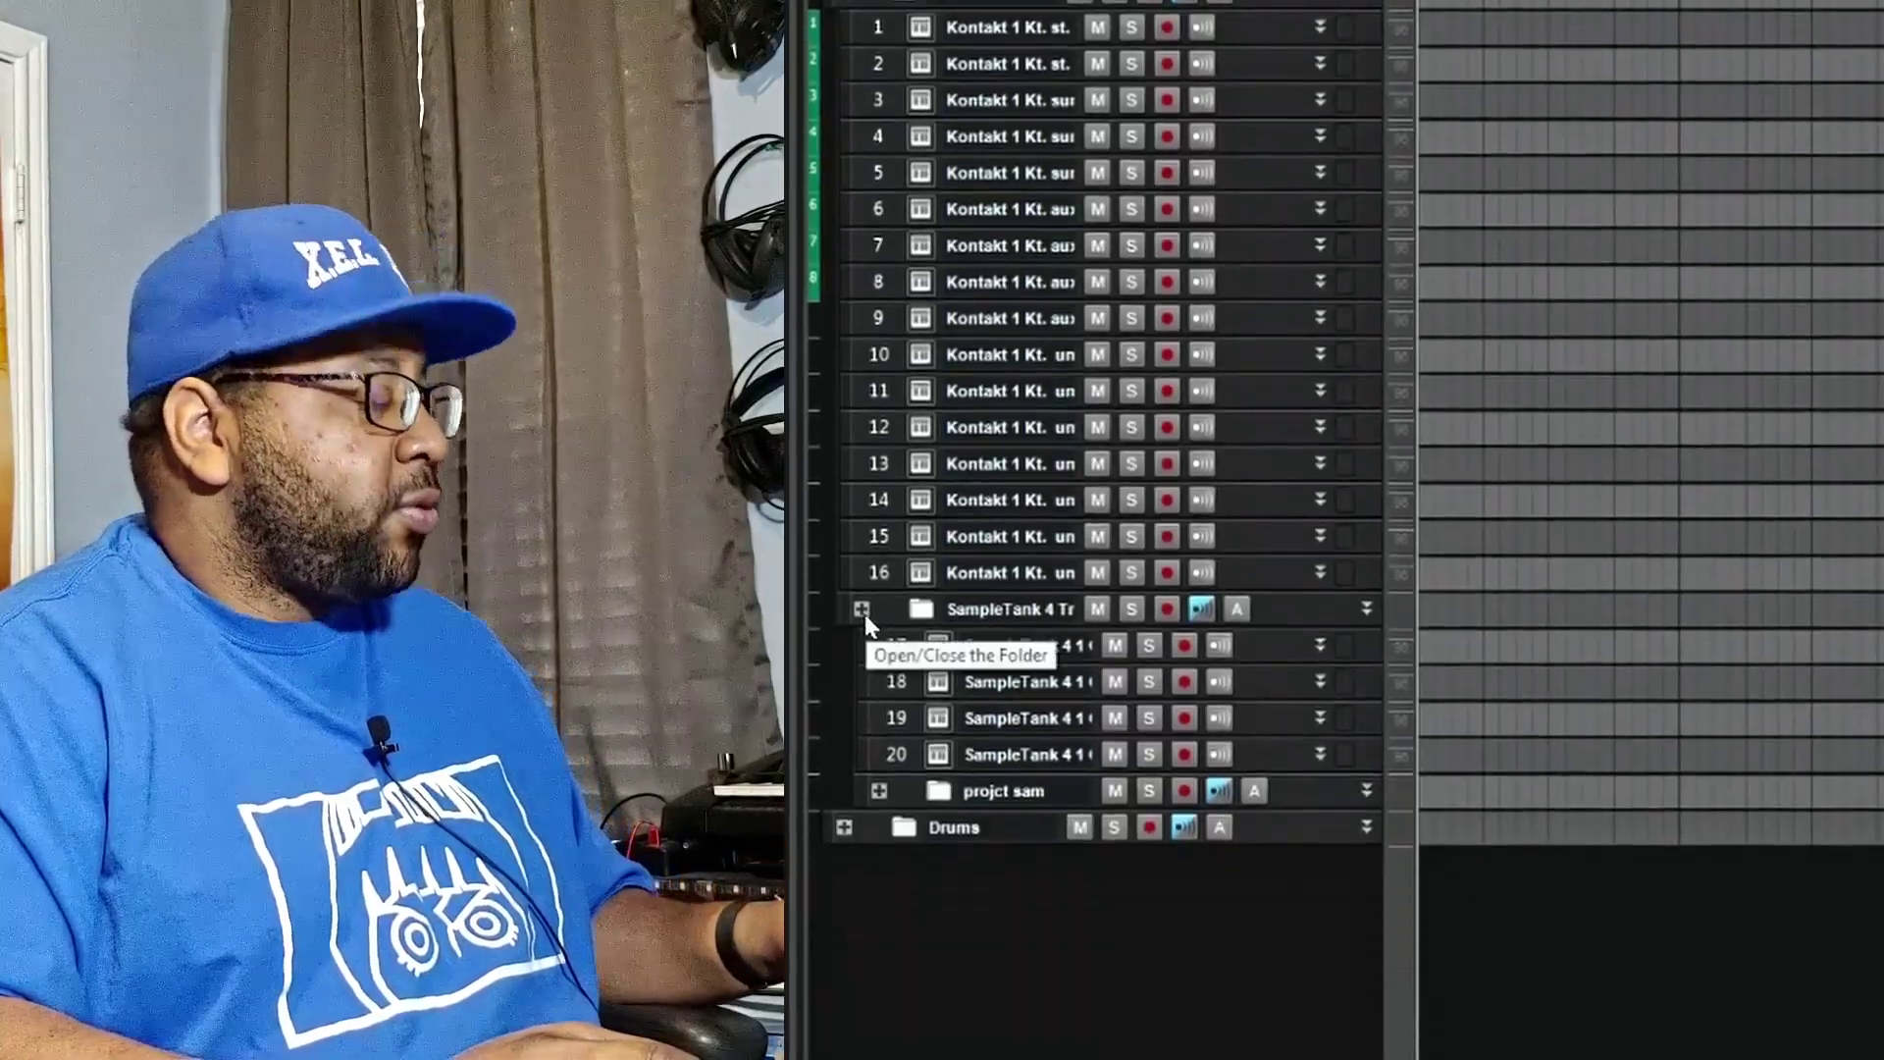
Step: Fully expand and collapse the SampleTank 4 Track Layout folder, and collapse and re-expand Kontakt with all its nested subfolders
click(863, 610)
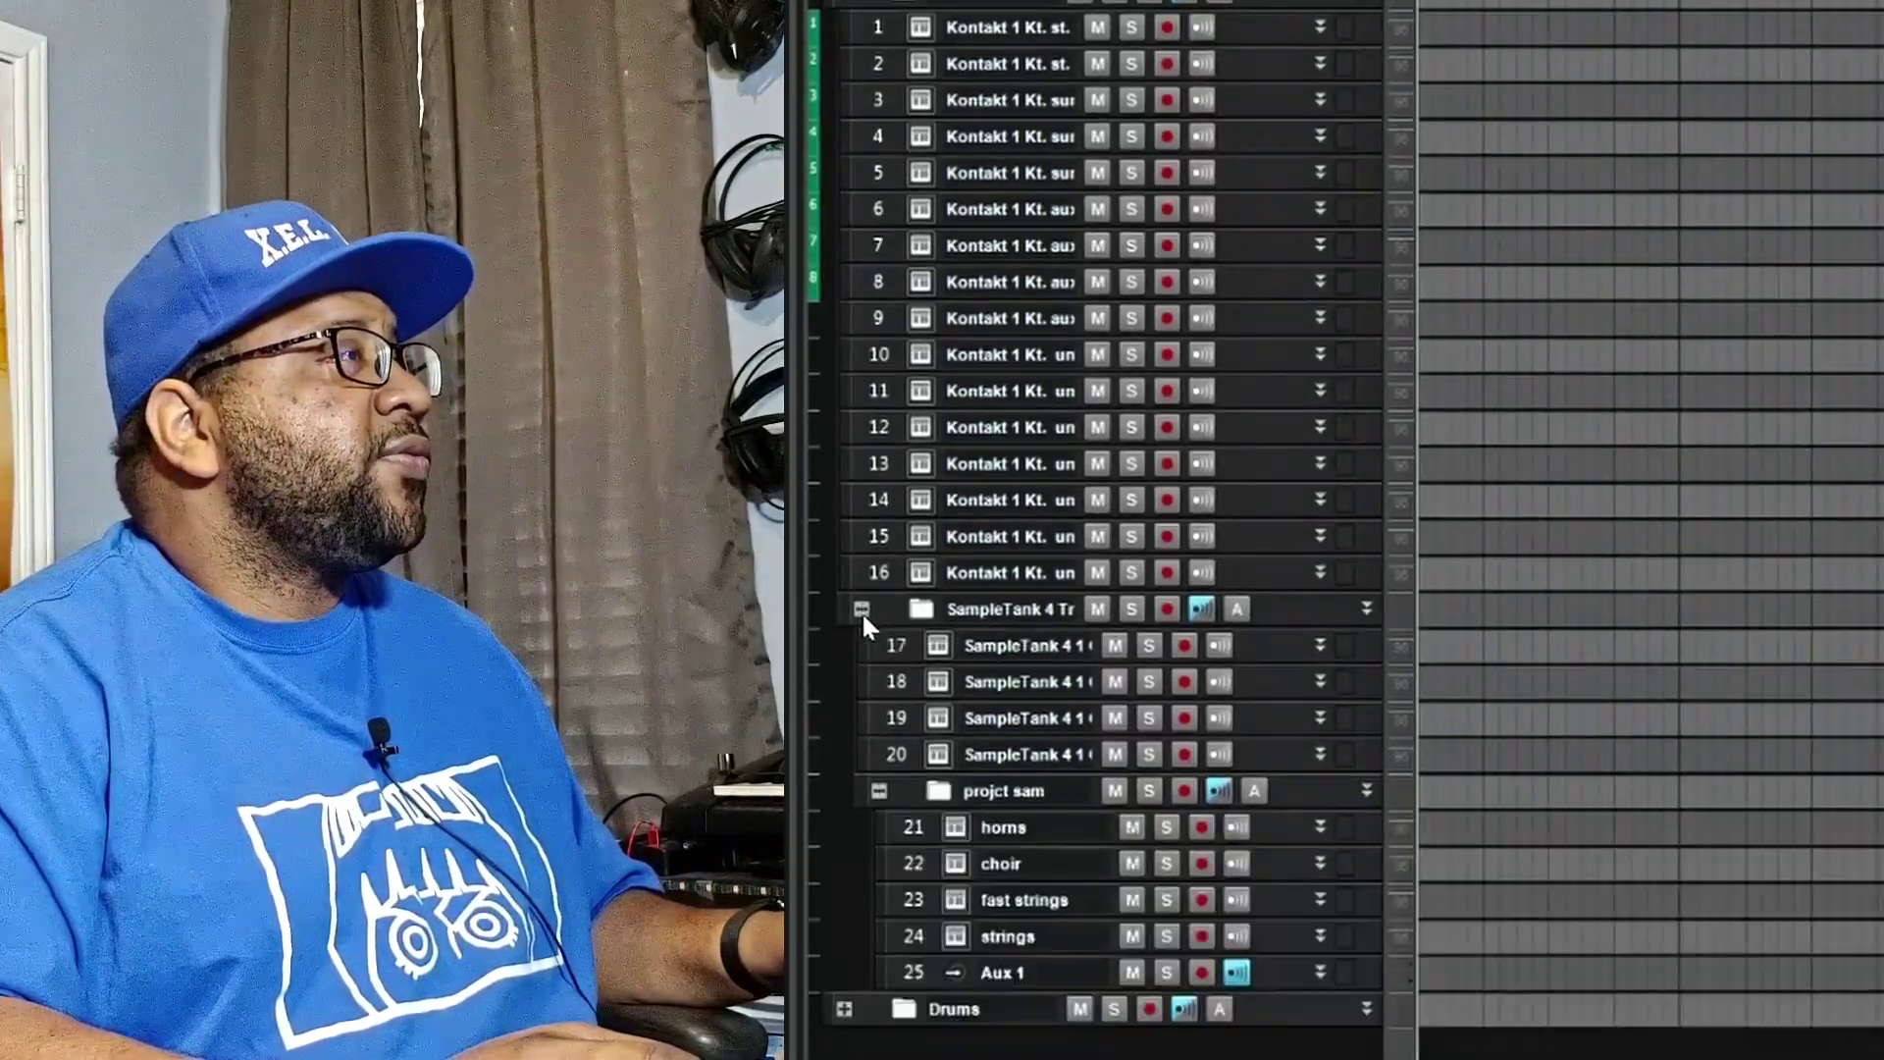
click(861, 608)
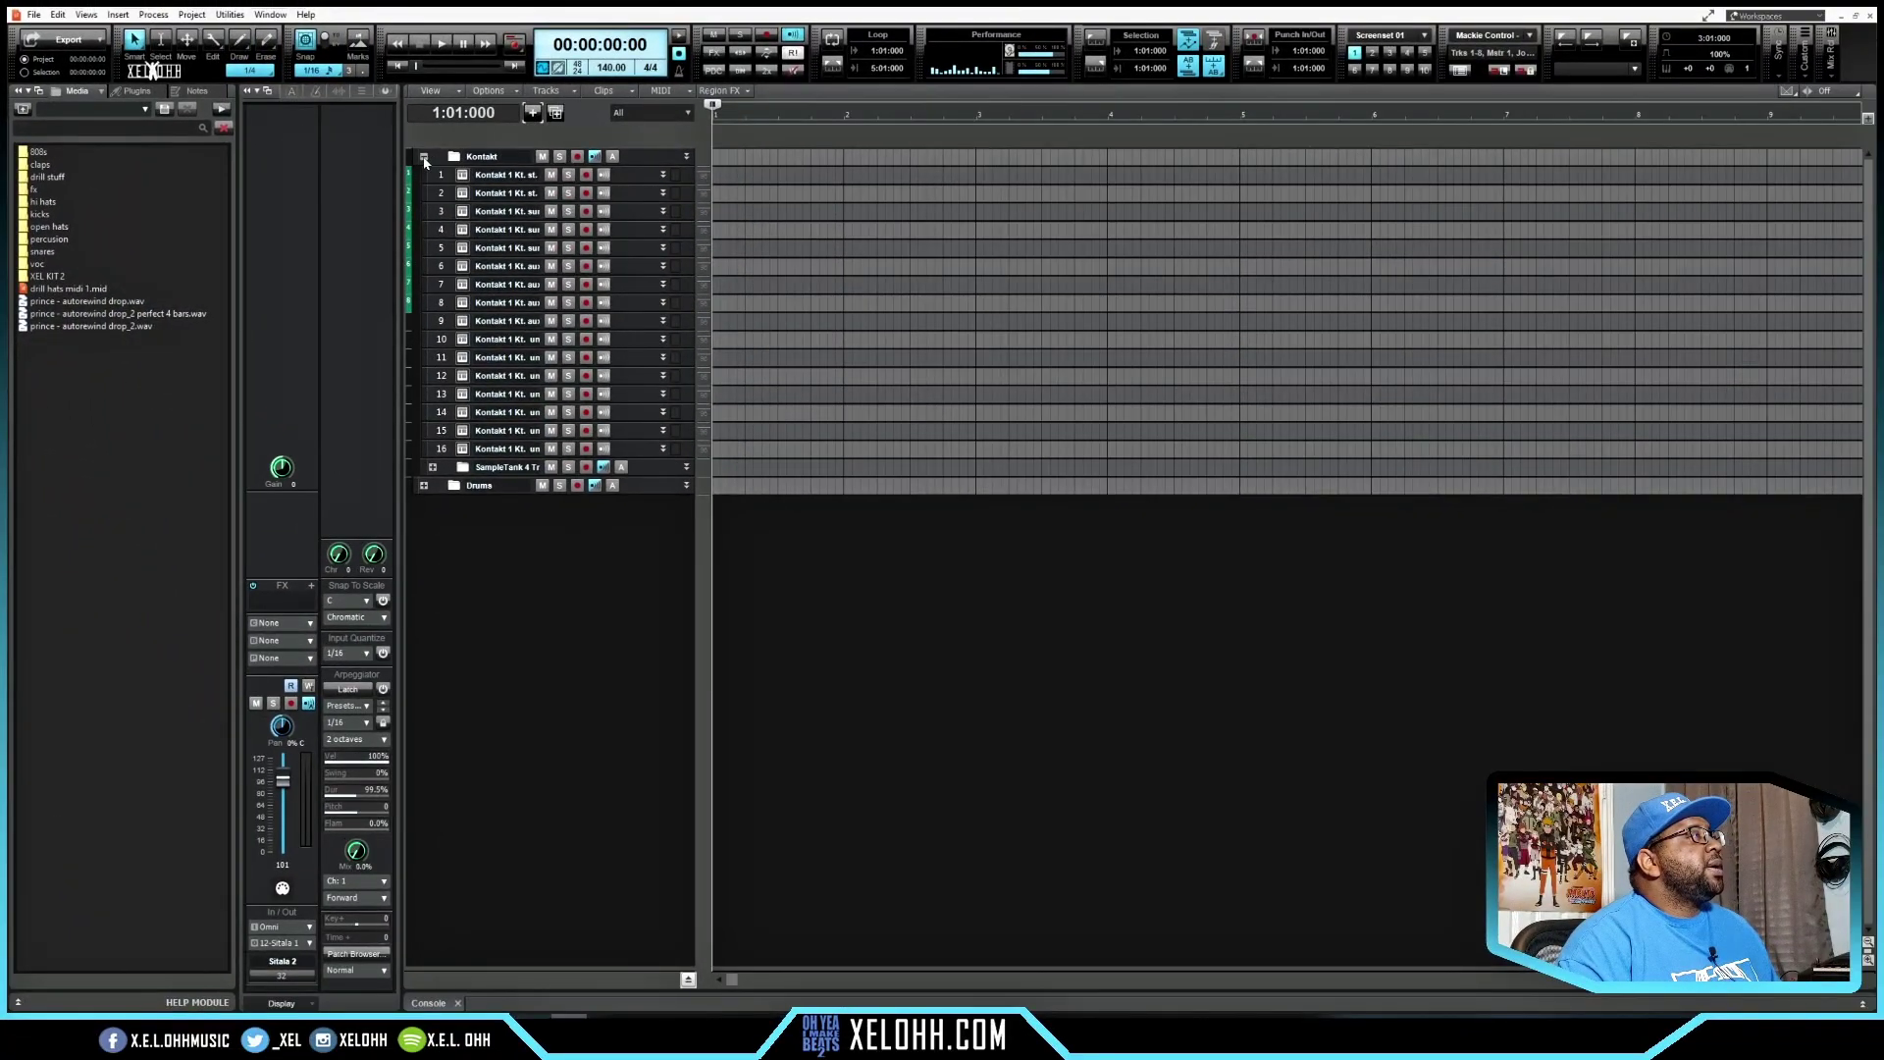
click(424, 158)
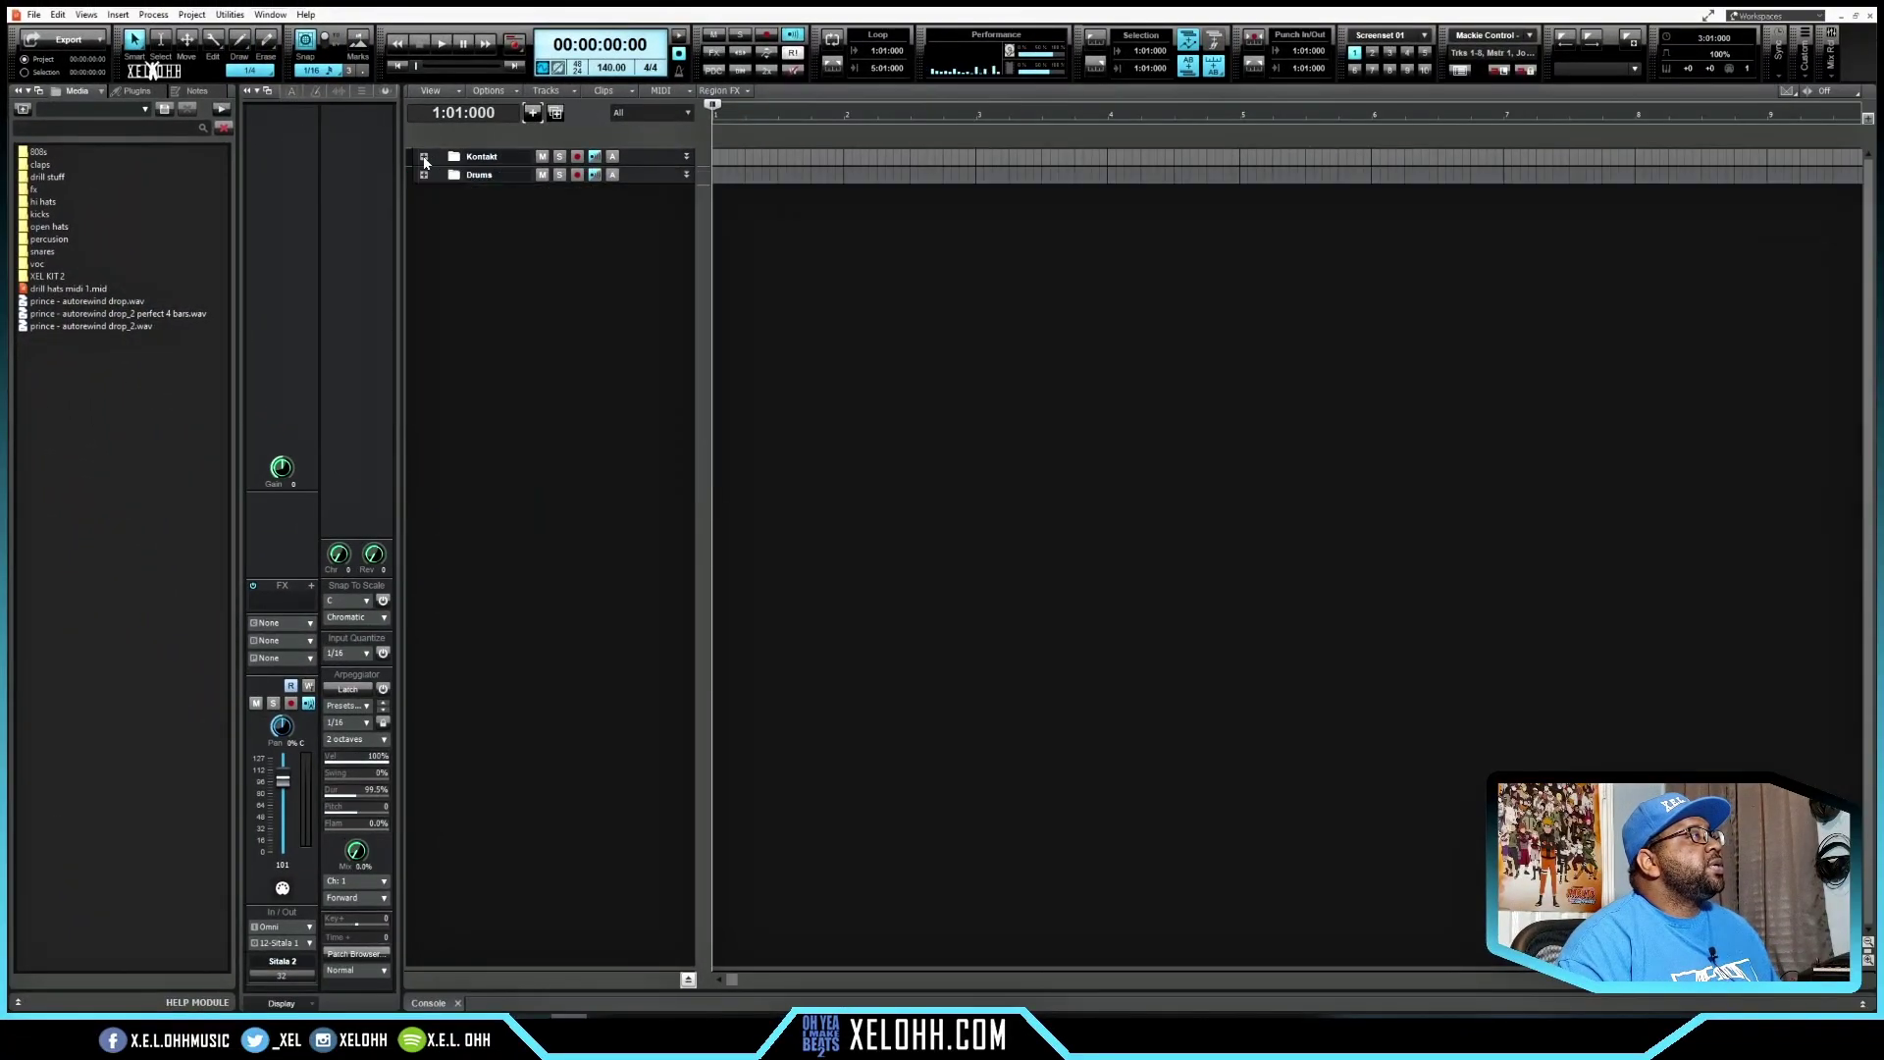
click(424, 158)
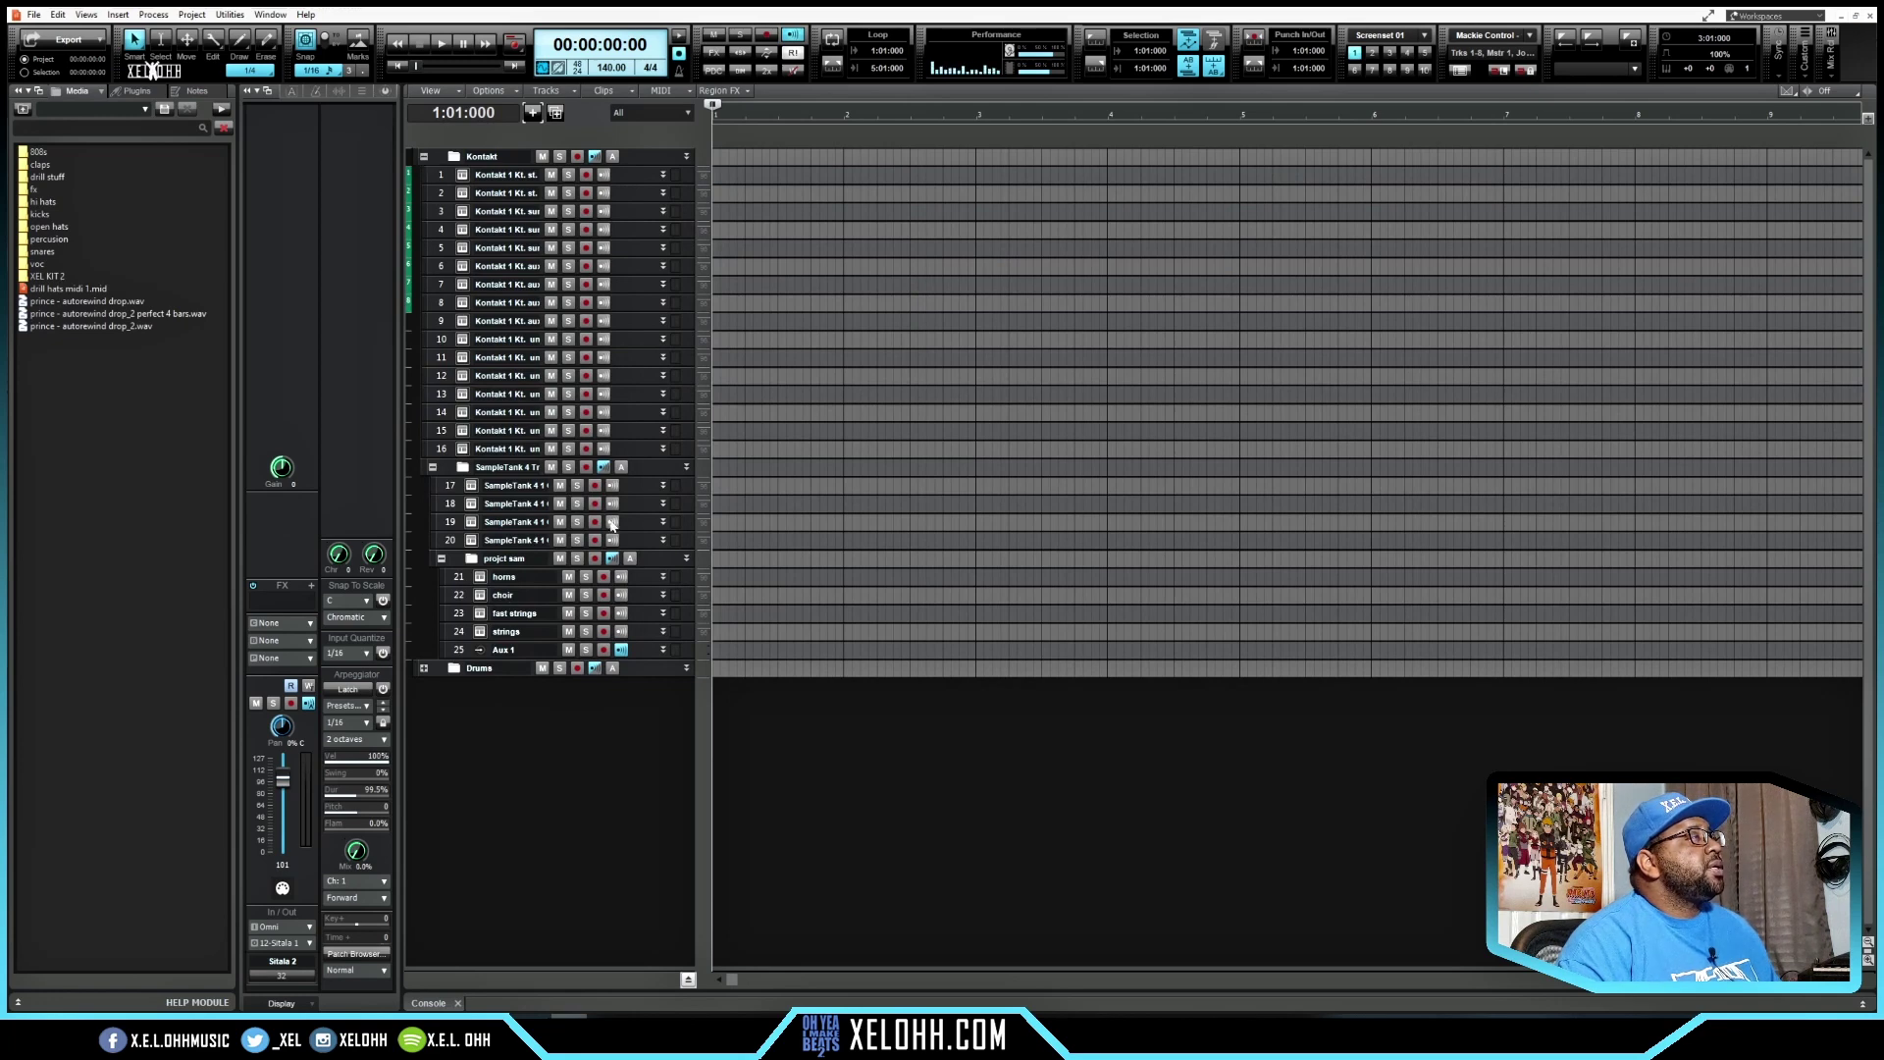
Step: Collapse all folders in the project at once, and expand every folder and subfolder again, including Drums
ctrl+shift+click(425, 158)
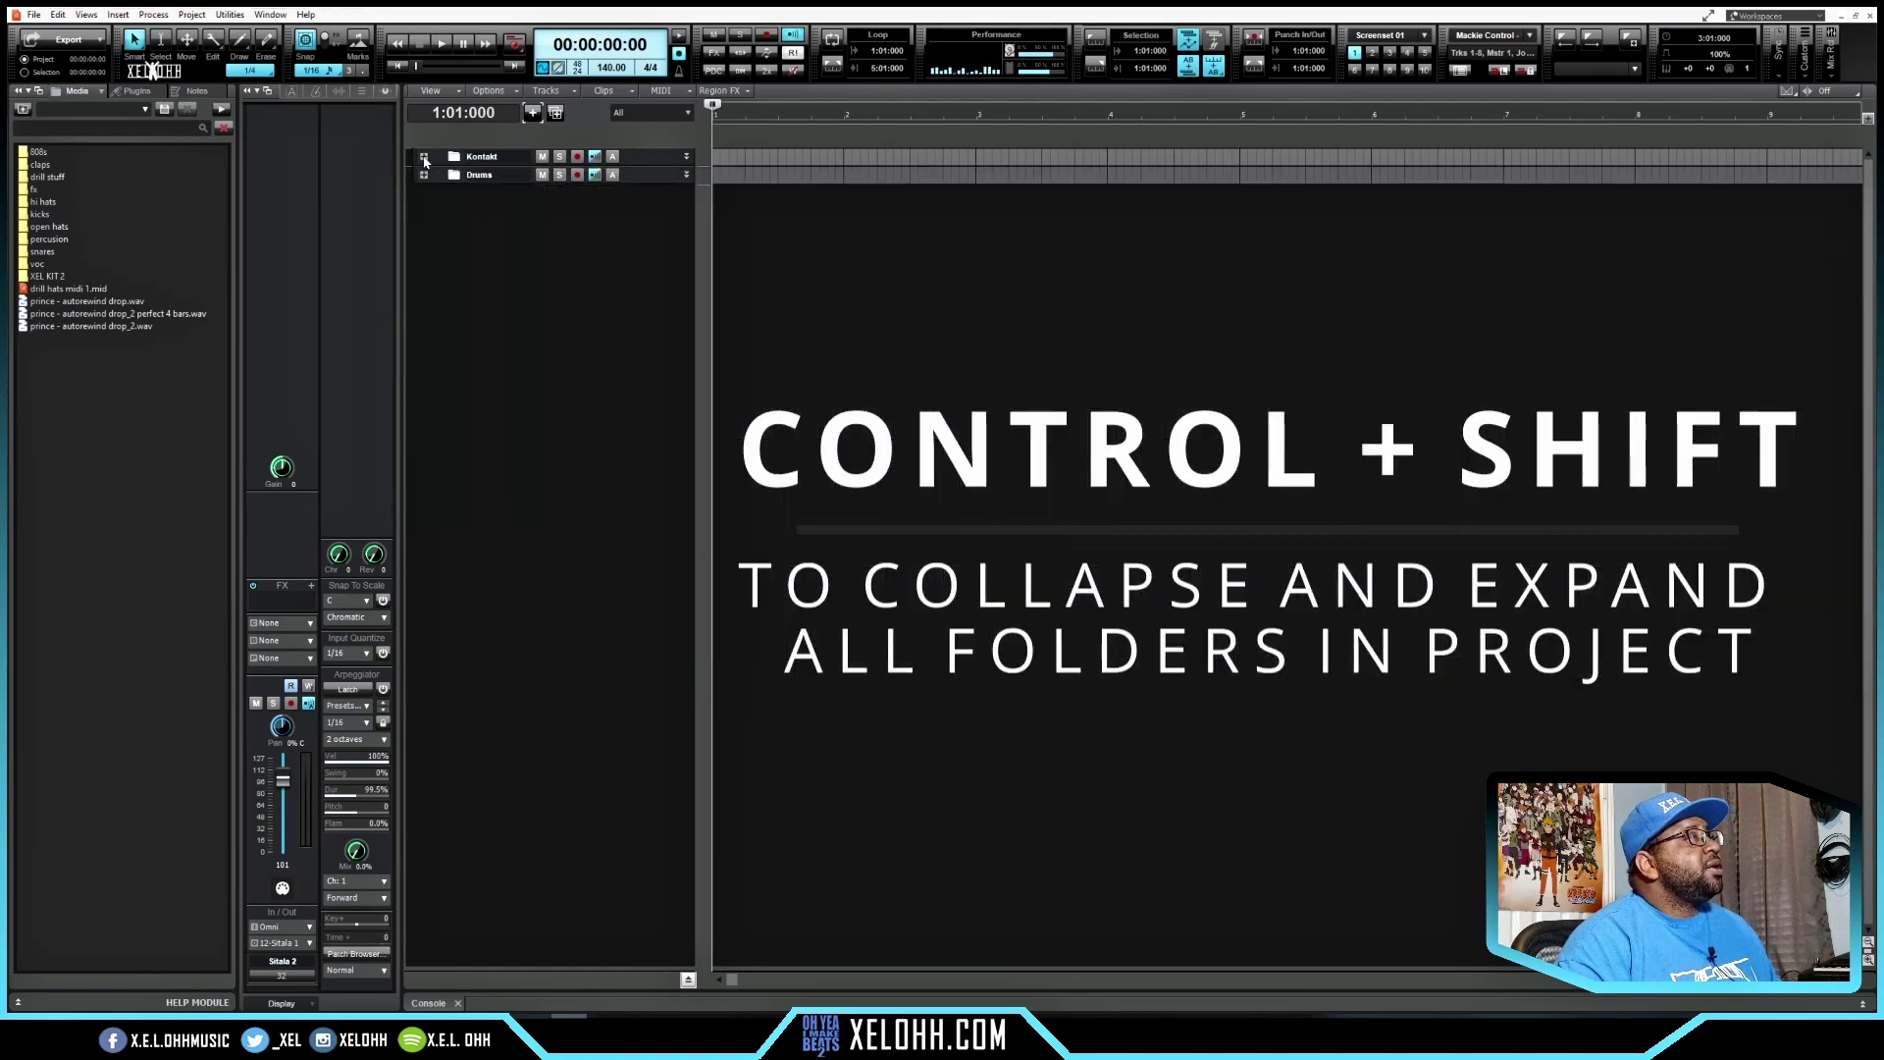
ctrl+shift+click(425, 158)
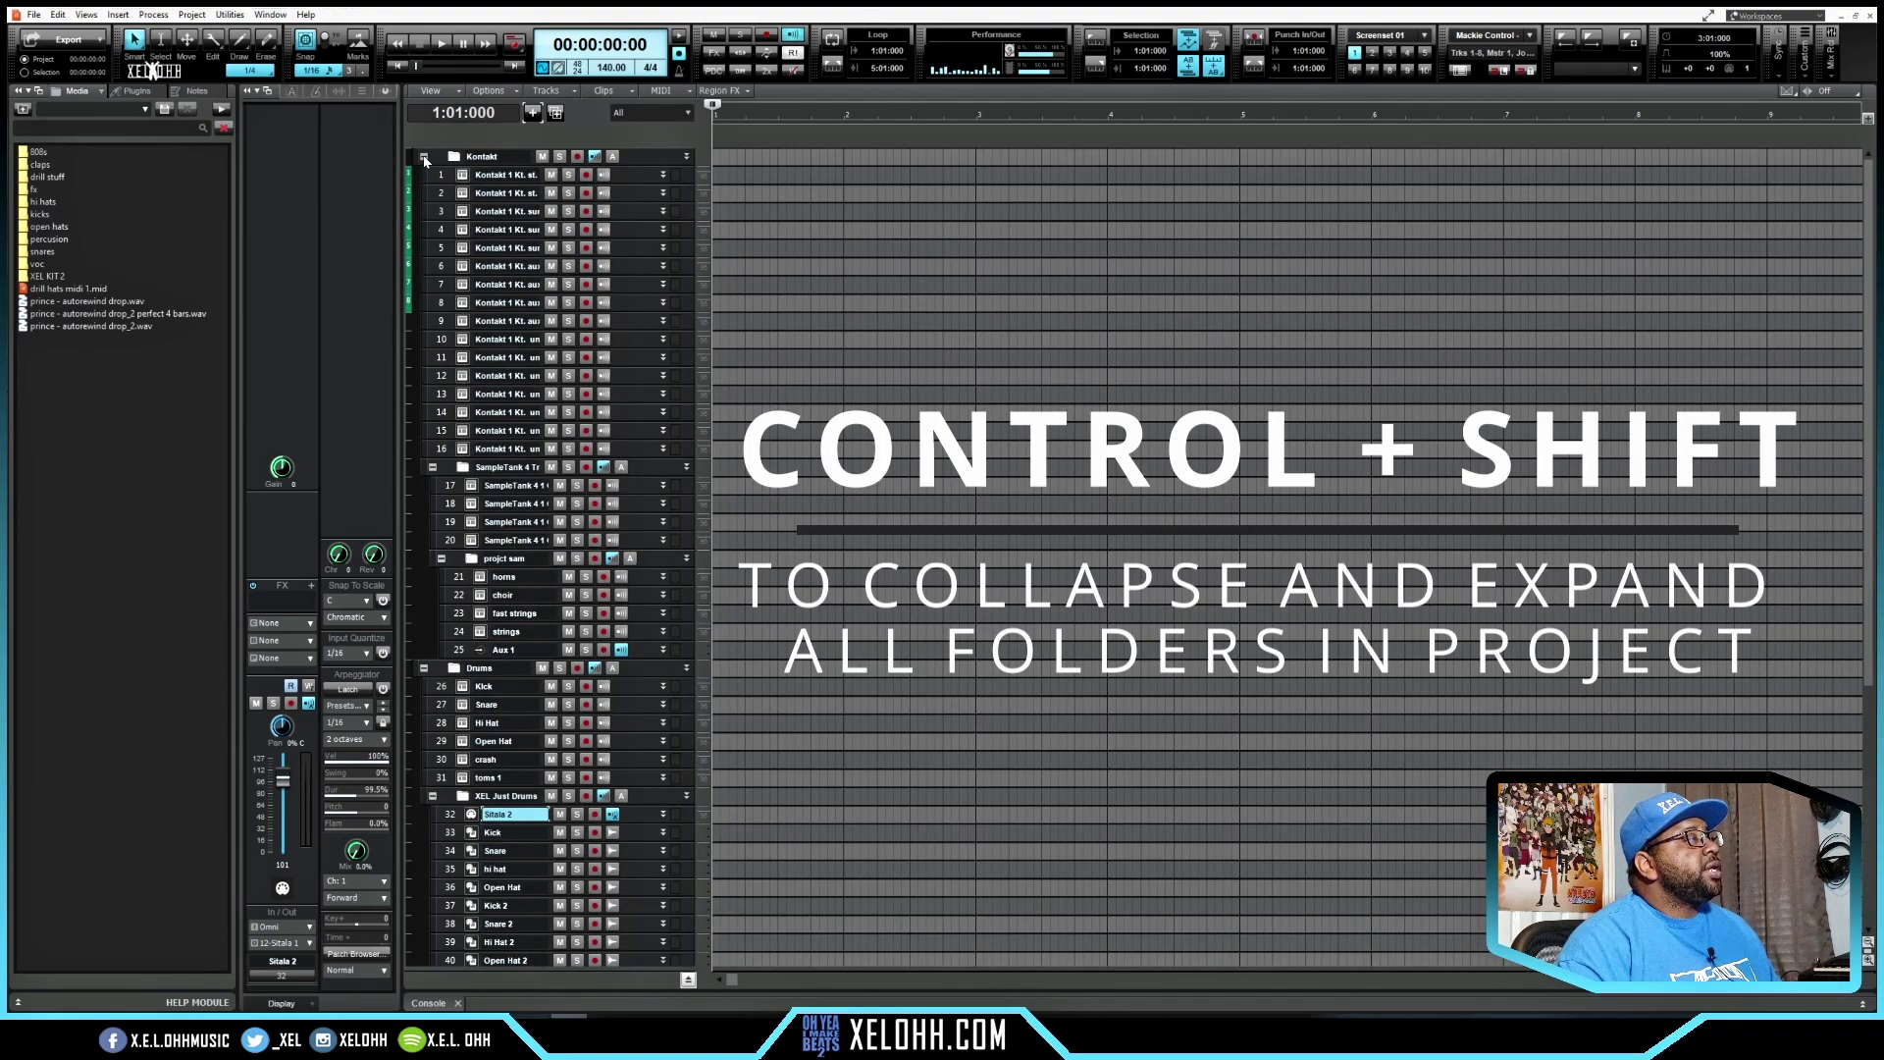